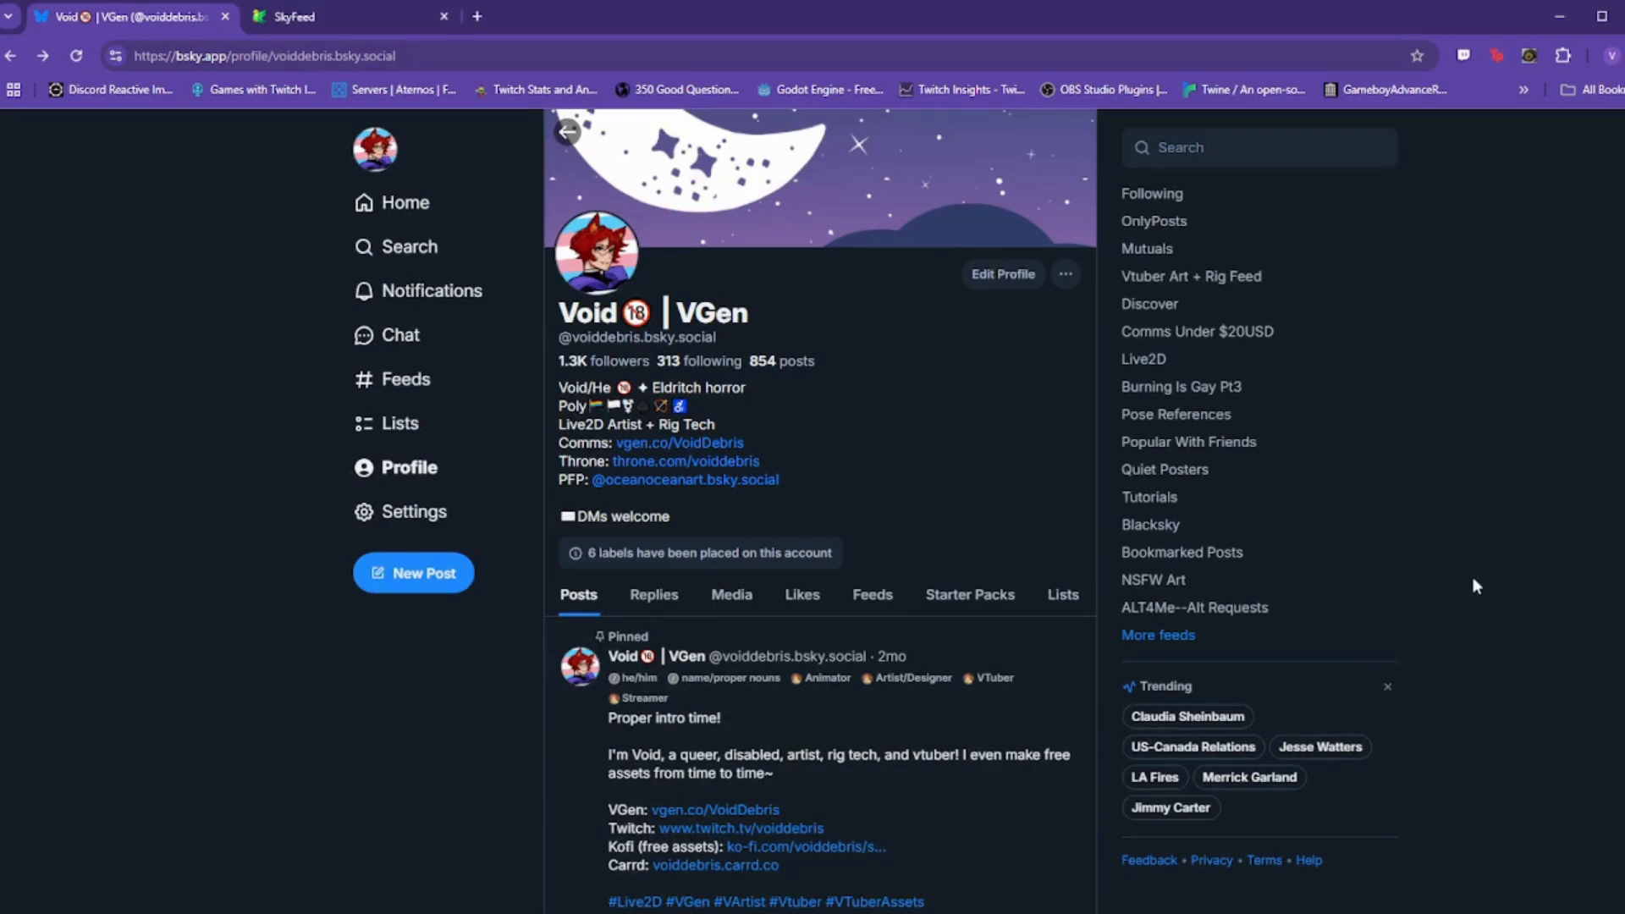
Step: On the SkyFeed login page, check the address and service provider, then focus the Username field
click(370, 20)
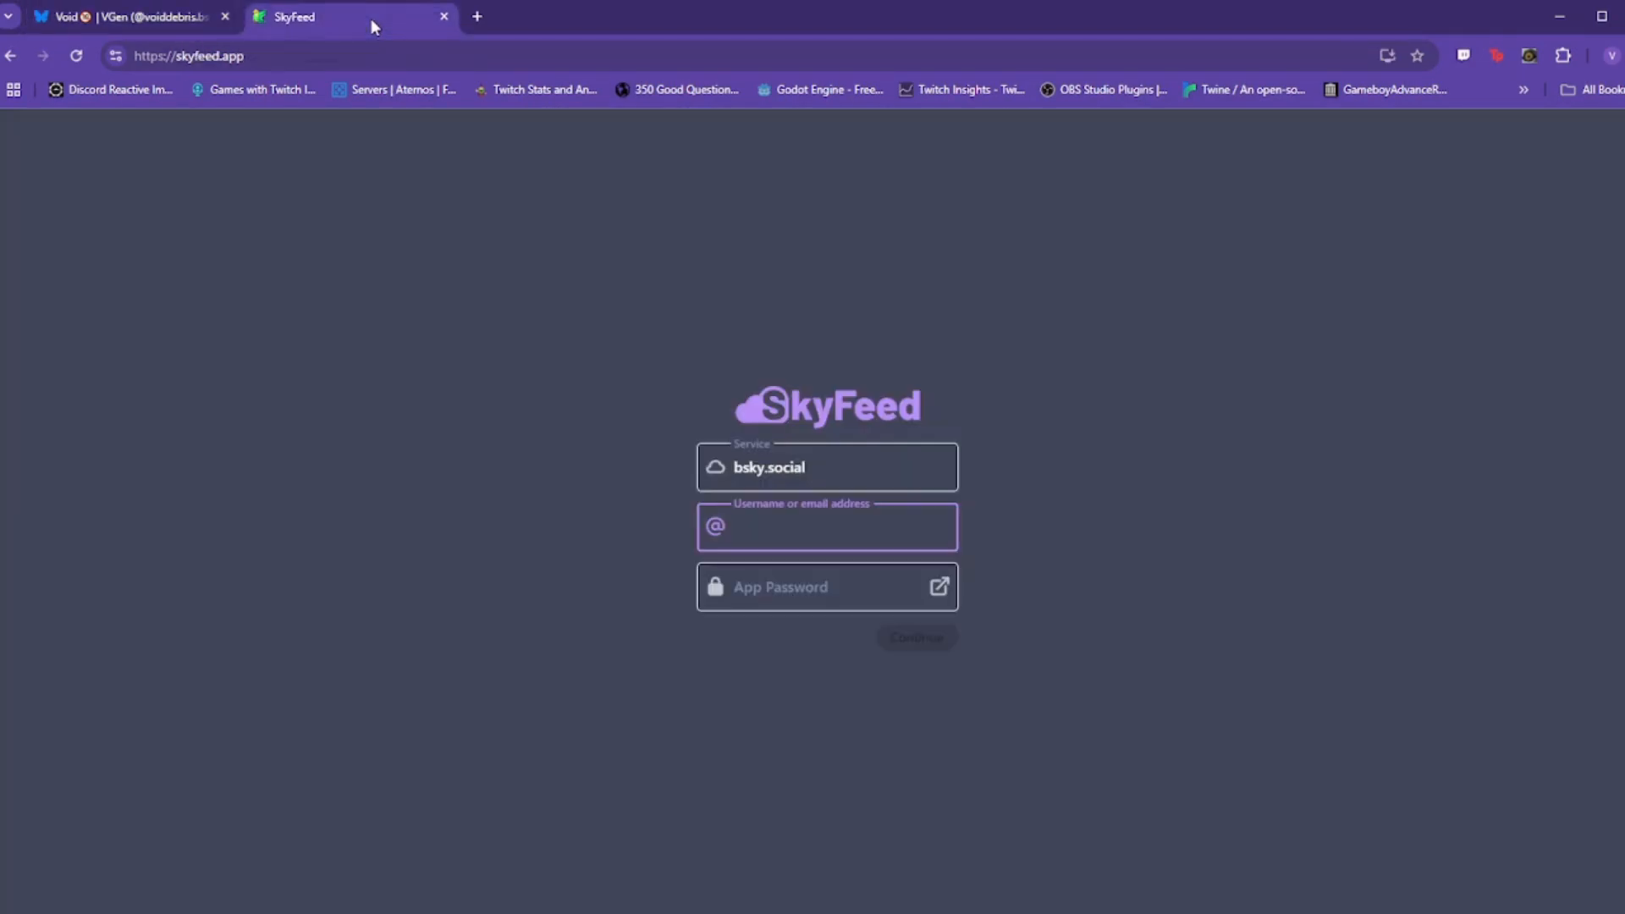
click(288, 54)
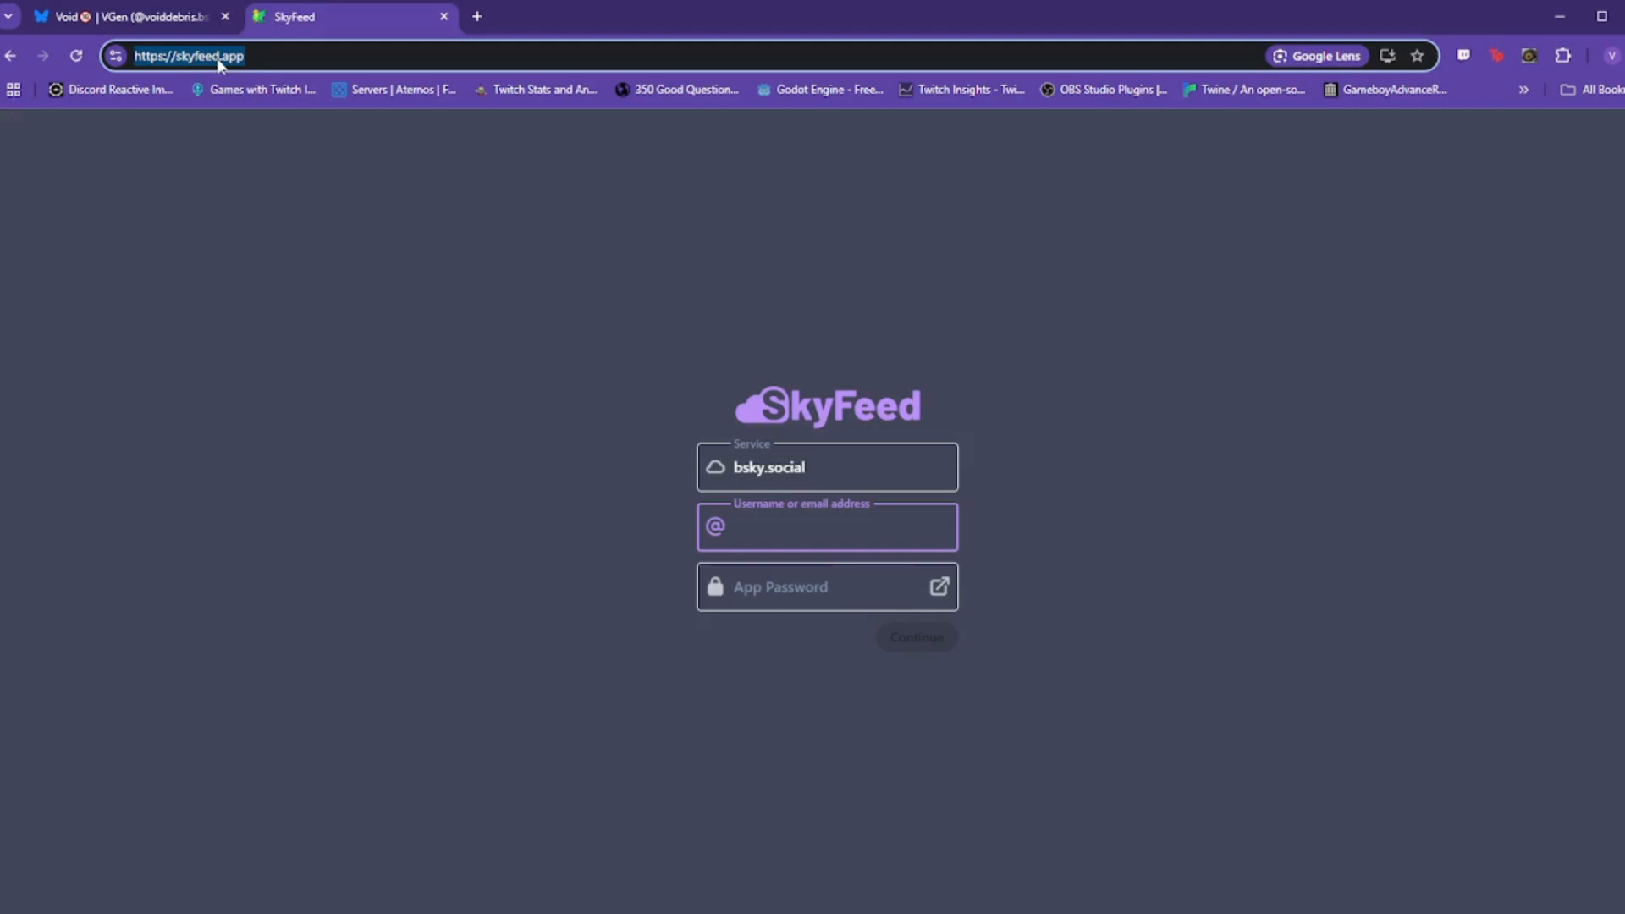
click(839, 475)
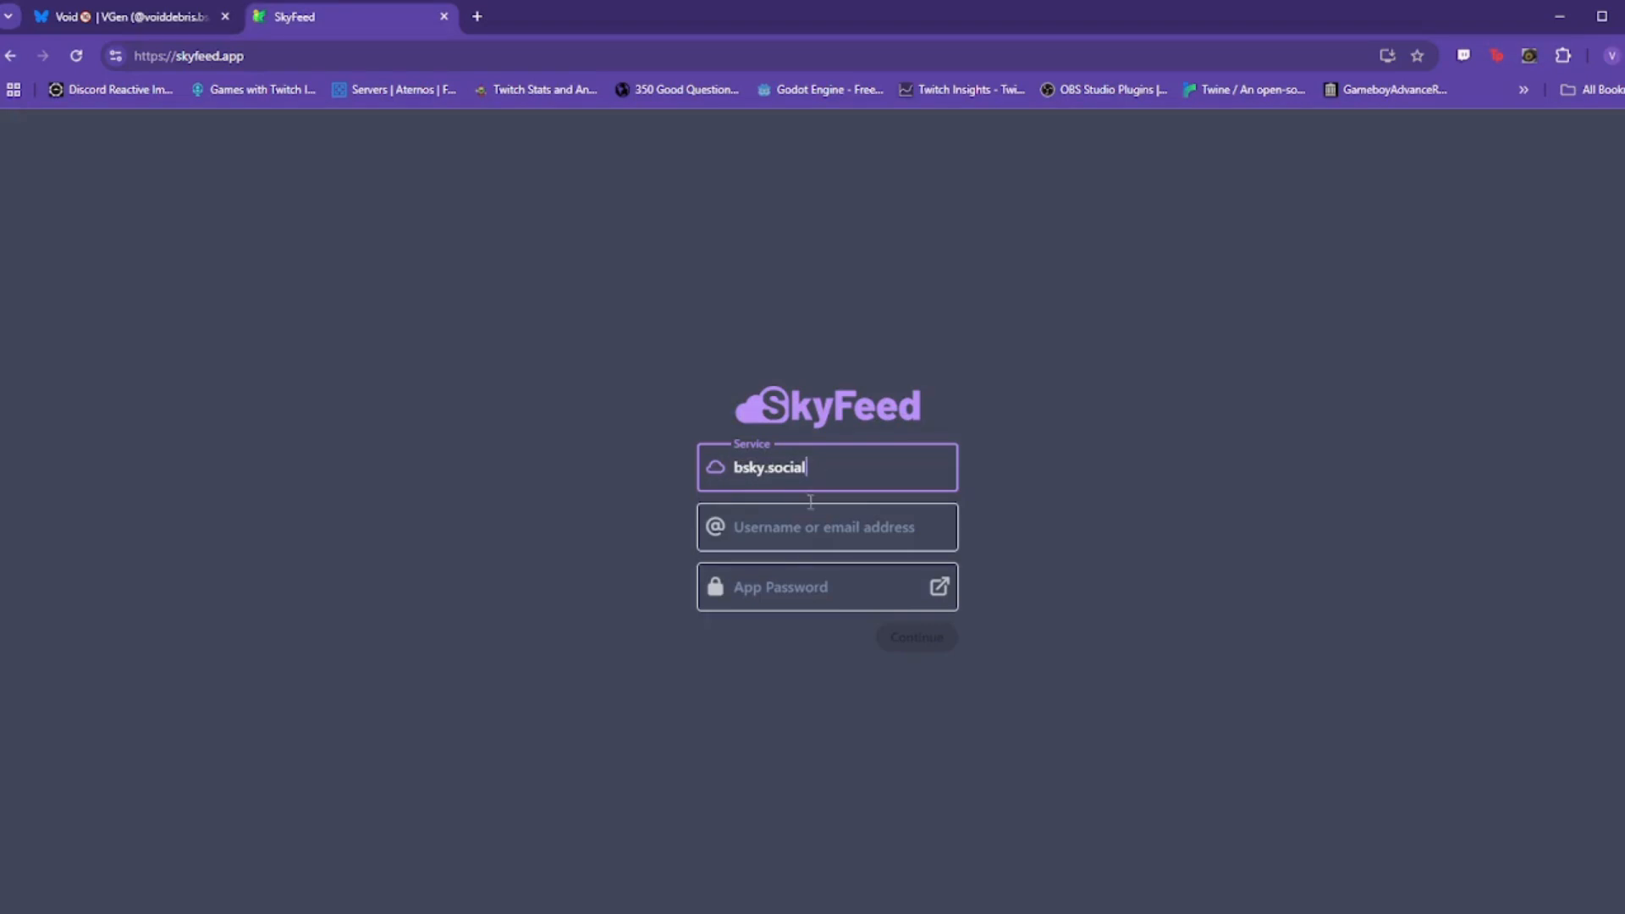
click(800, 533)
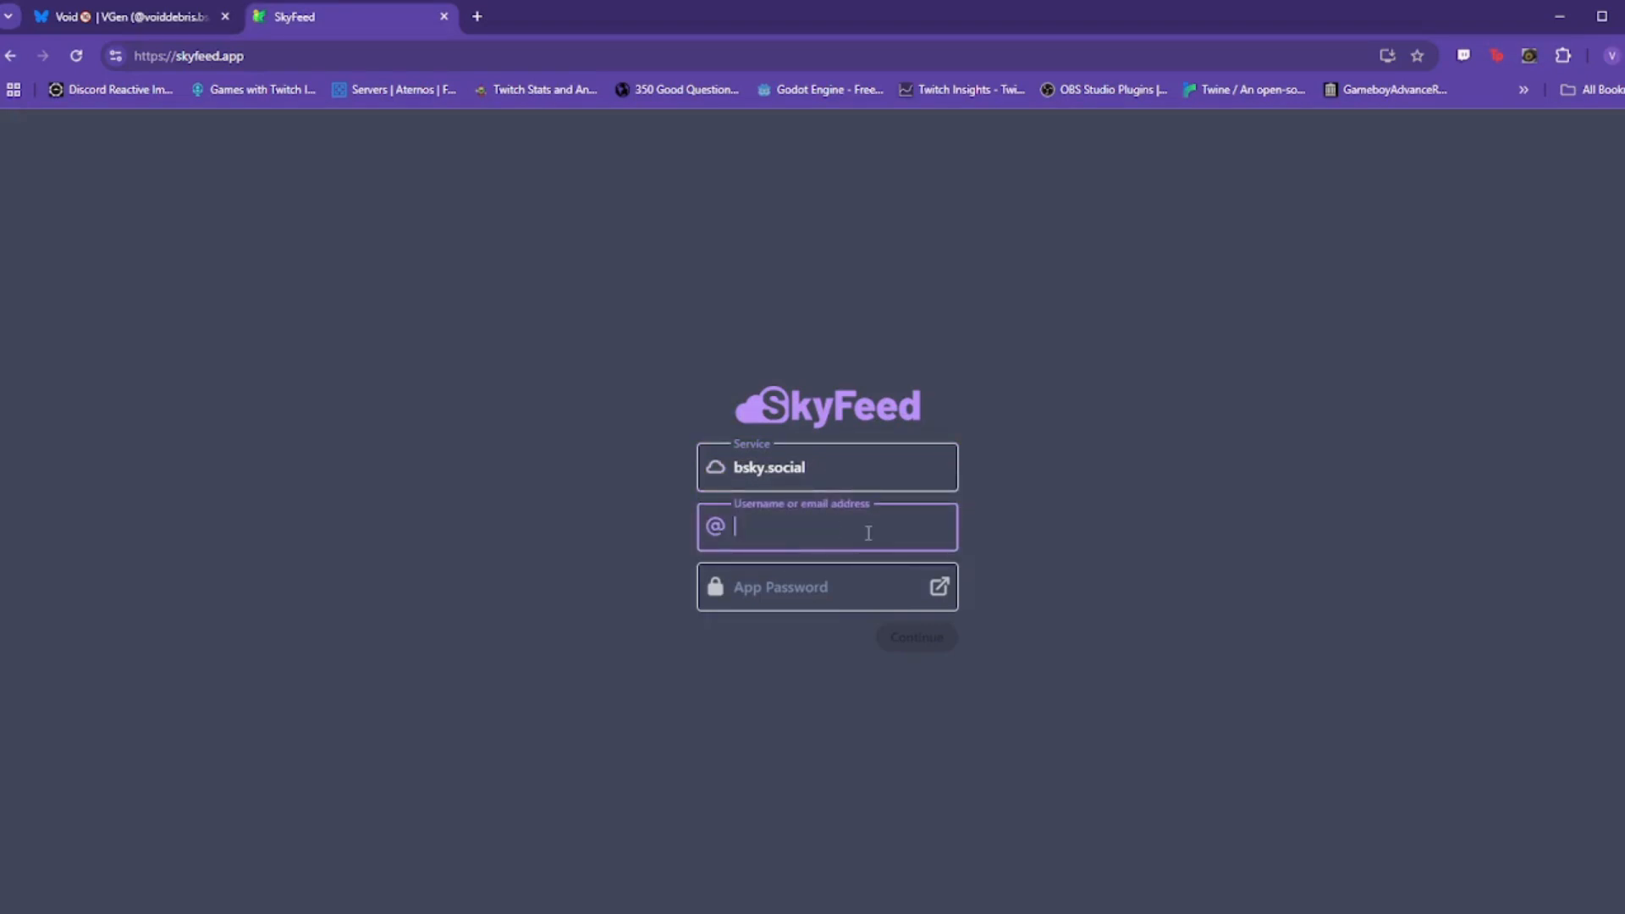
Step: Copy the account's Bluesky handle into SkyFeed's Username field, then return to the Bluesky profile
click(149, 22)
drag(718, 339, 575, 338)
key(ctrl+c)
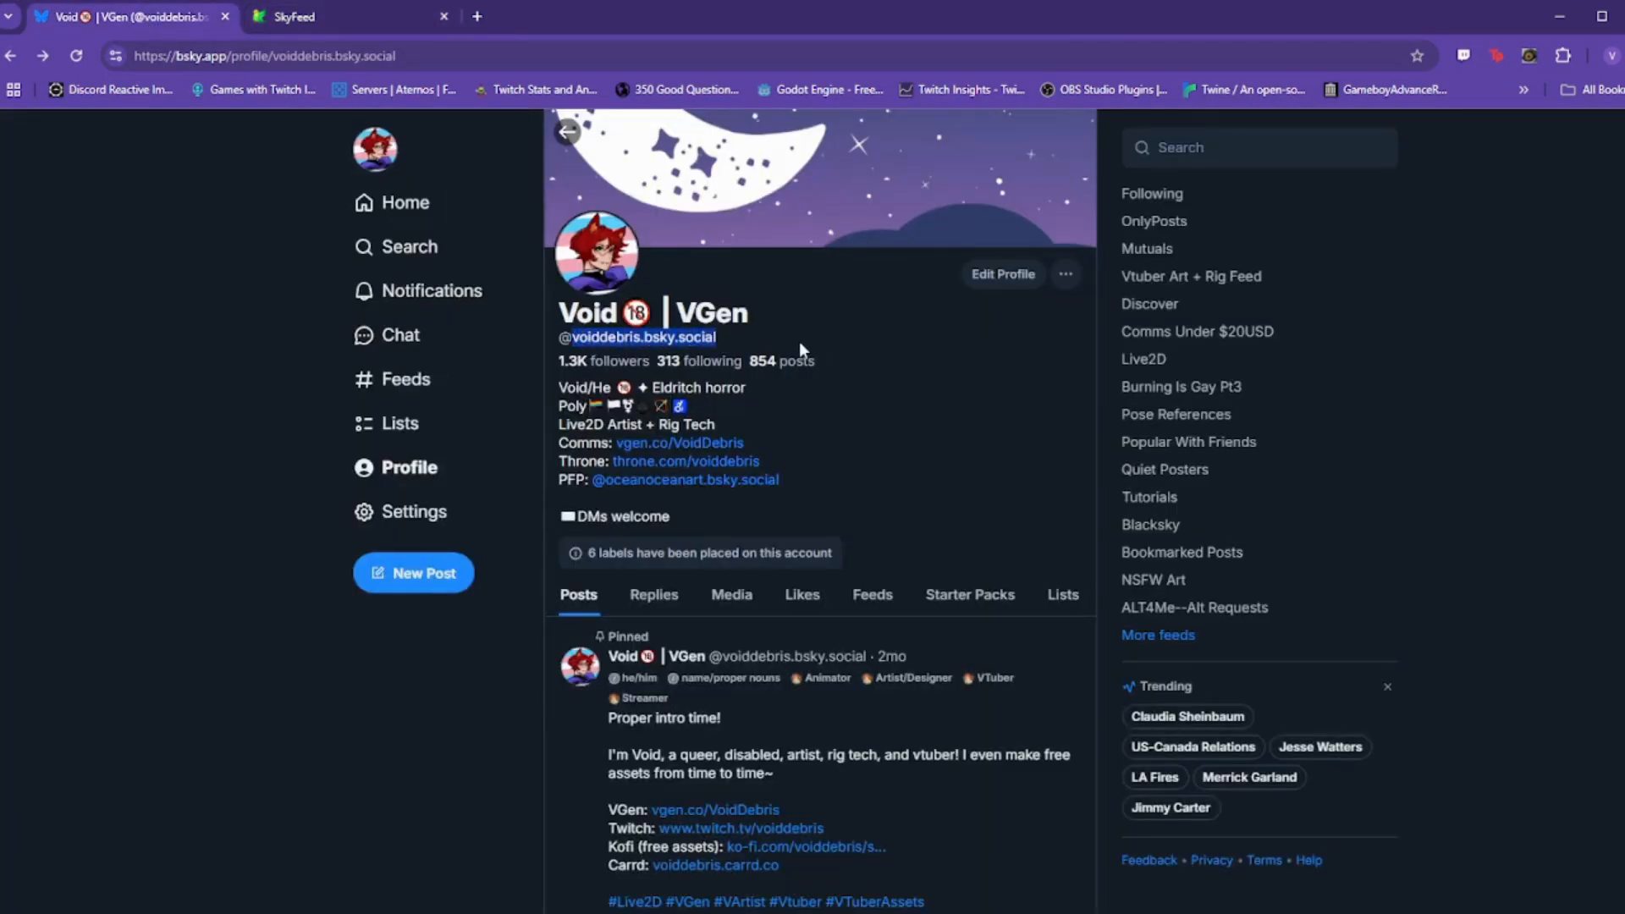
click(315, 17)
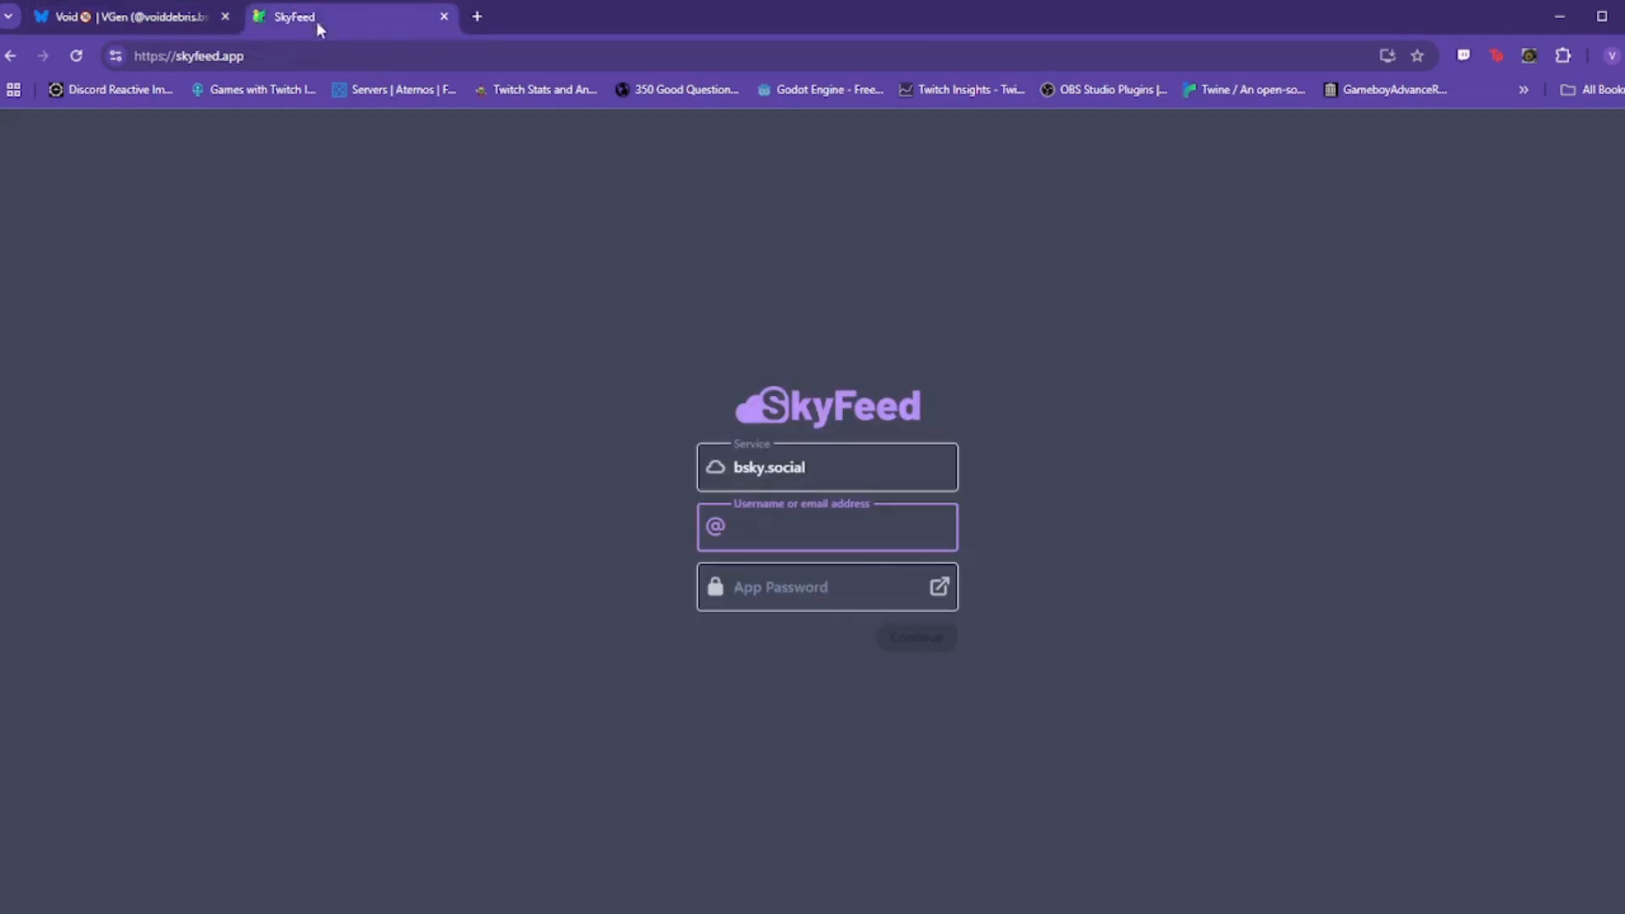
key(ctrl+v)
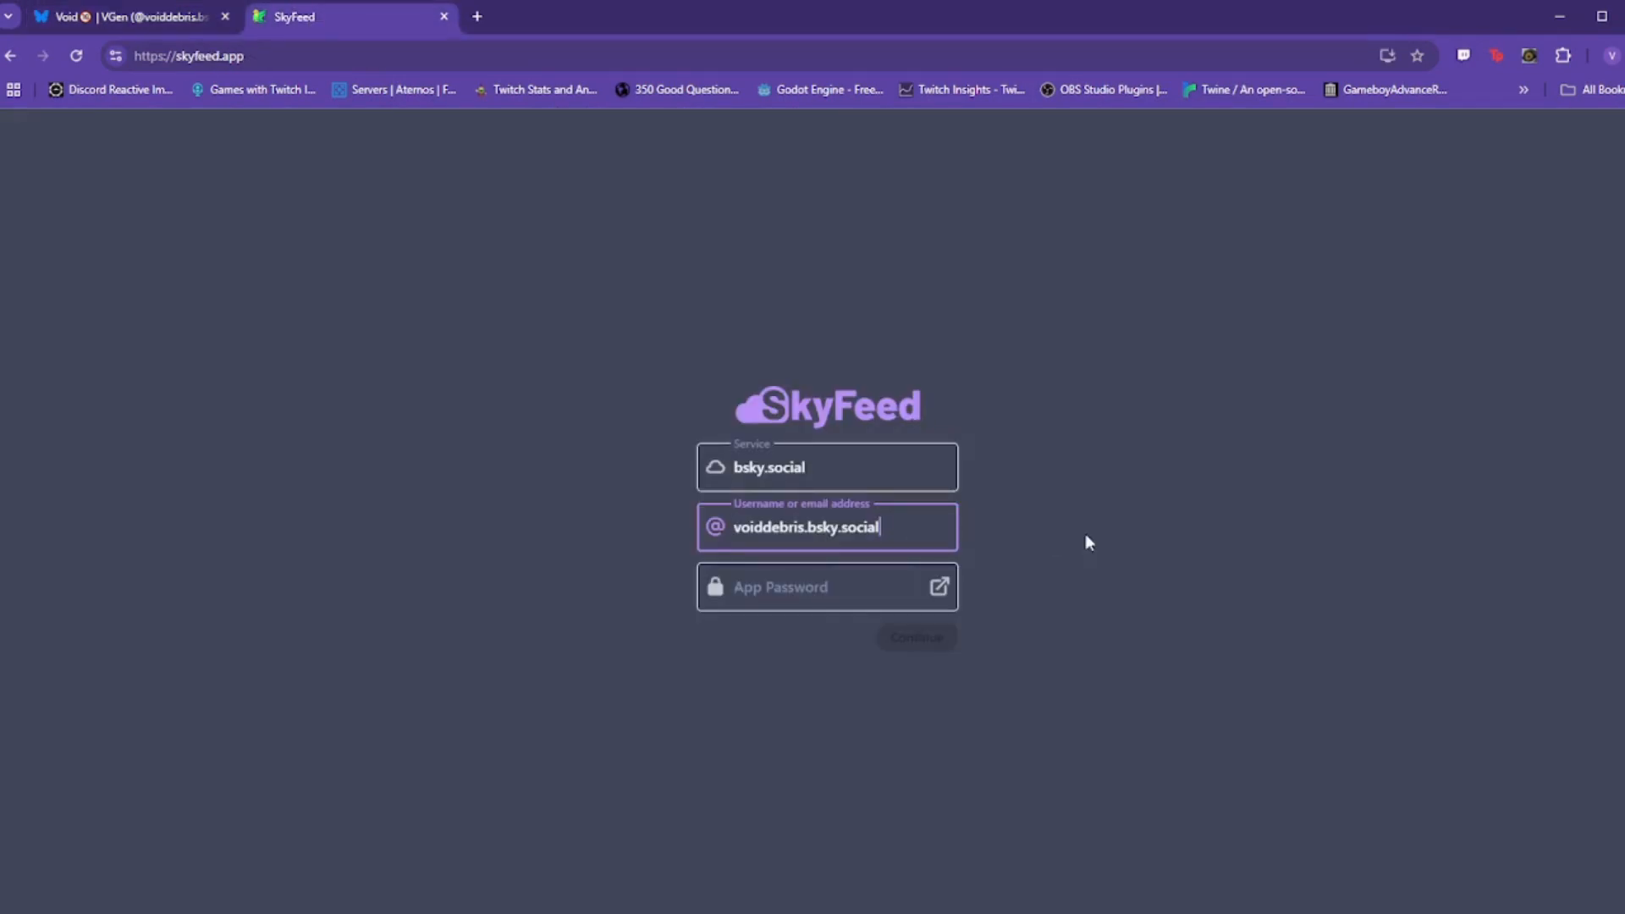
drag(907, 526, 811, 533)
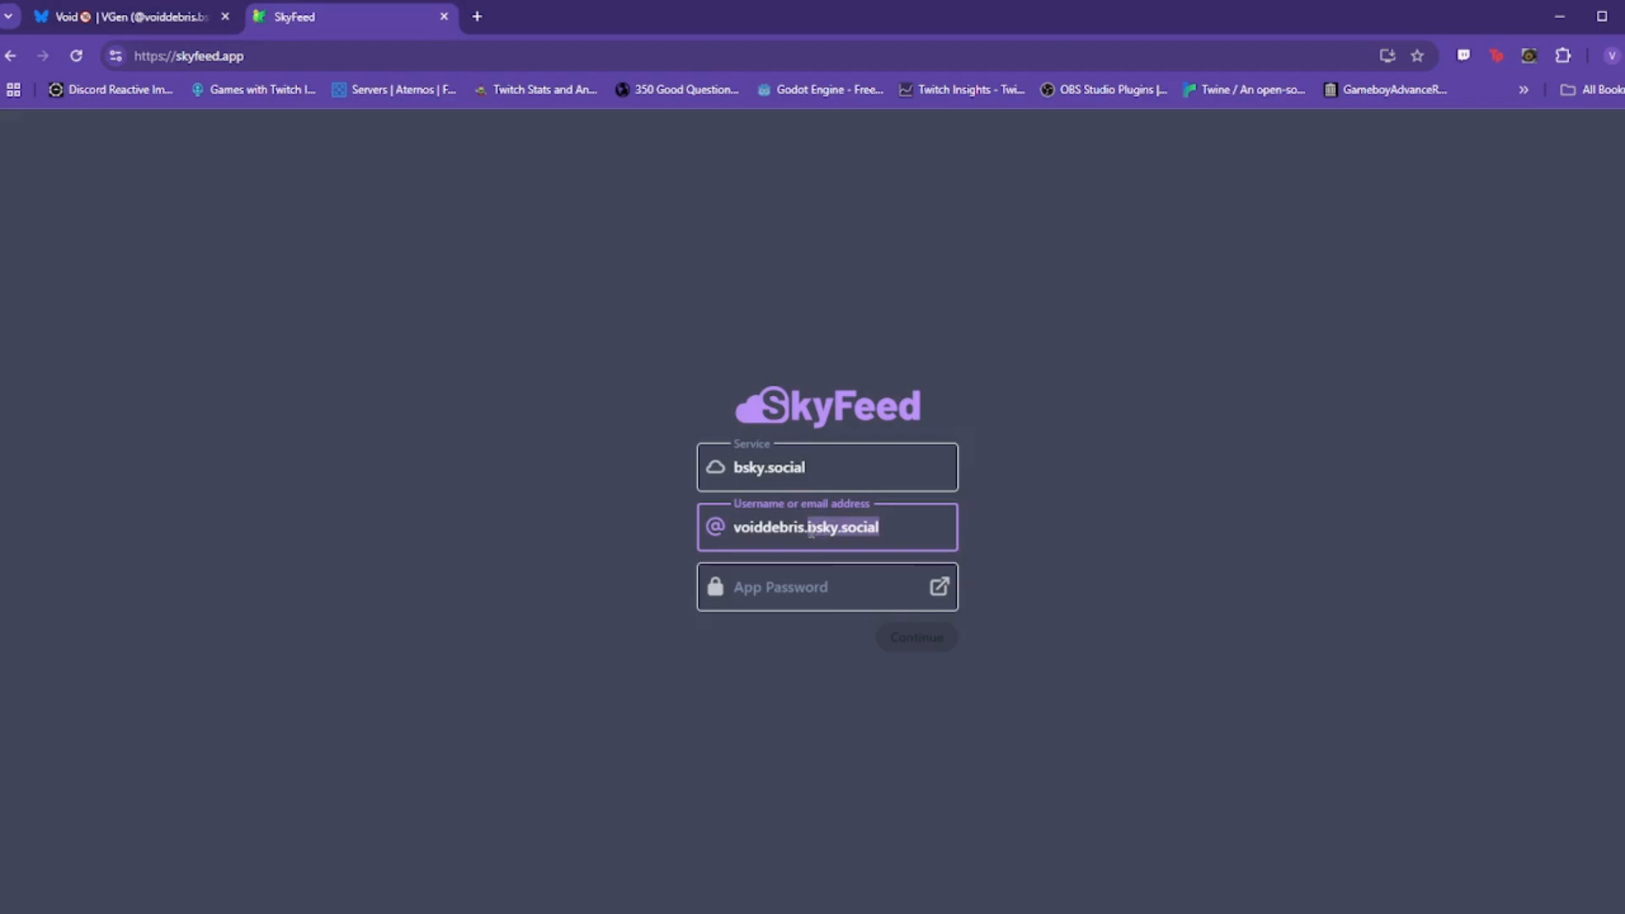
click(914, 529)
drag(900, 534, 734, 529)
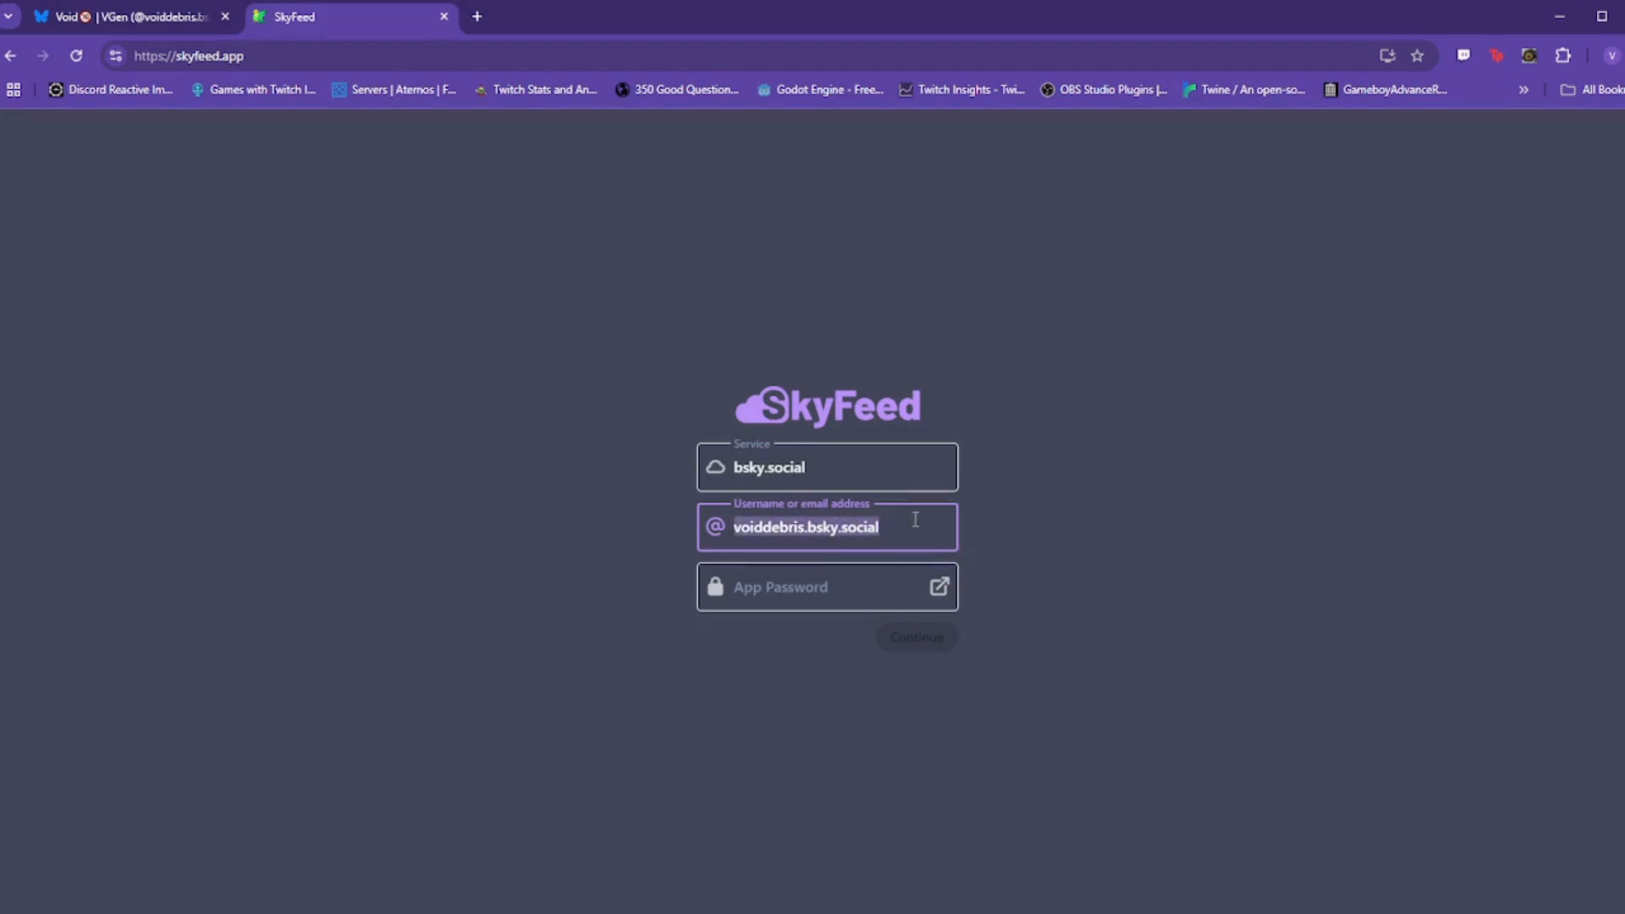
click(915, 519)
click(796, 589)
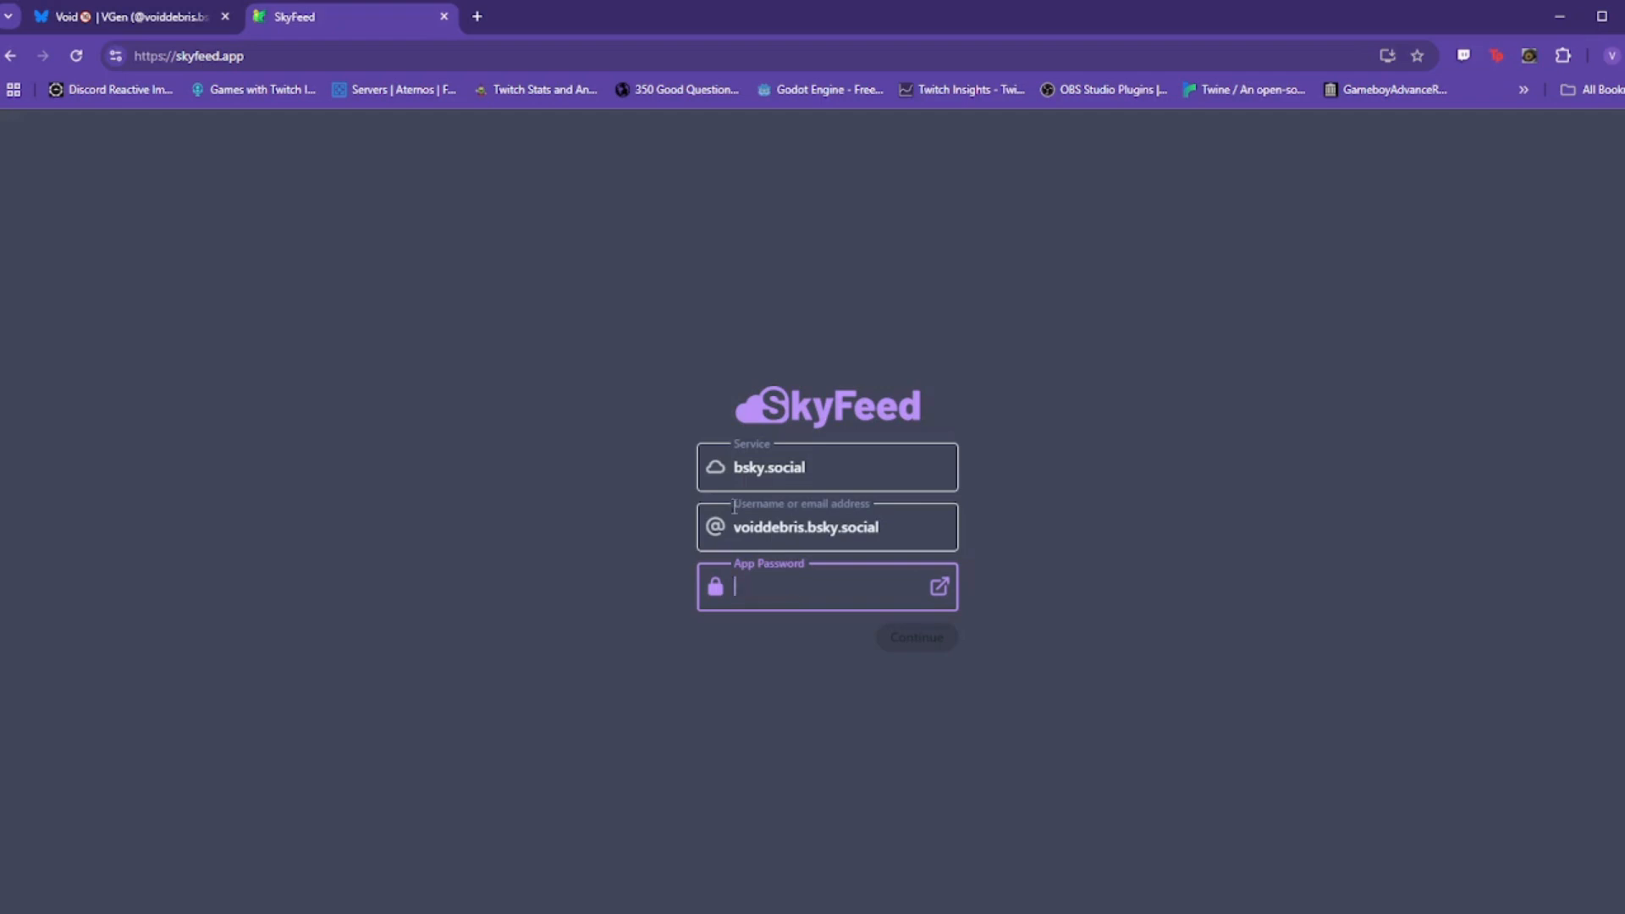
click(144, 15)
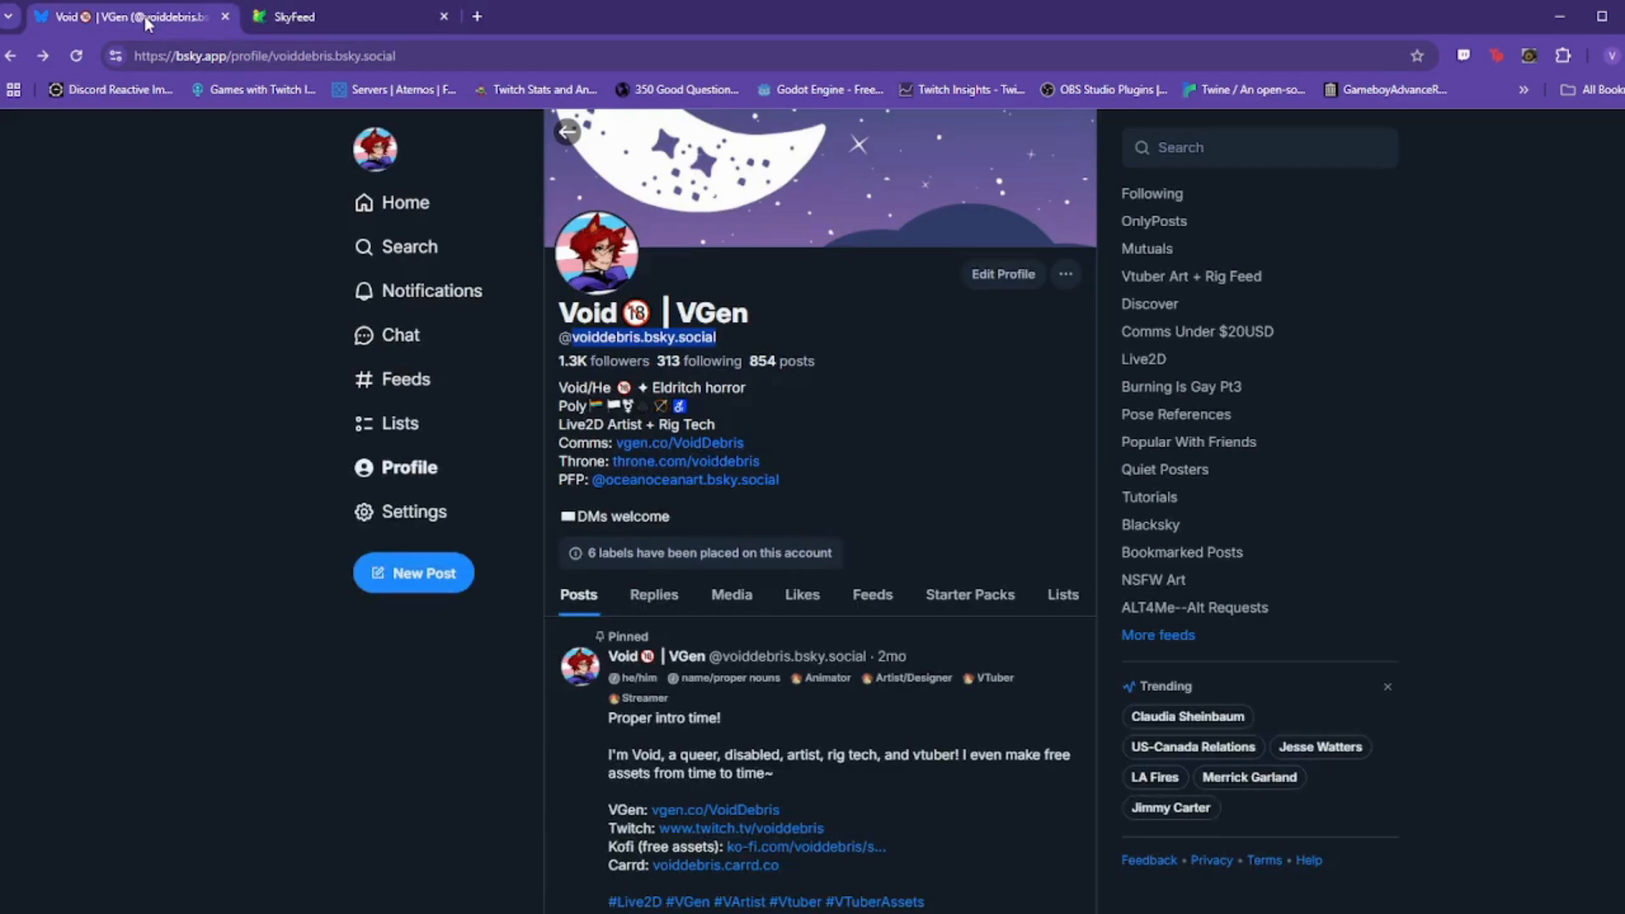
Step: Go to Bluesky's Settings > Privacy and security > App passwords page
click(943, 391)
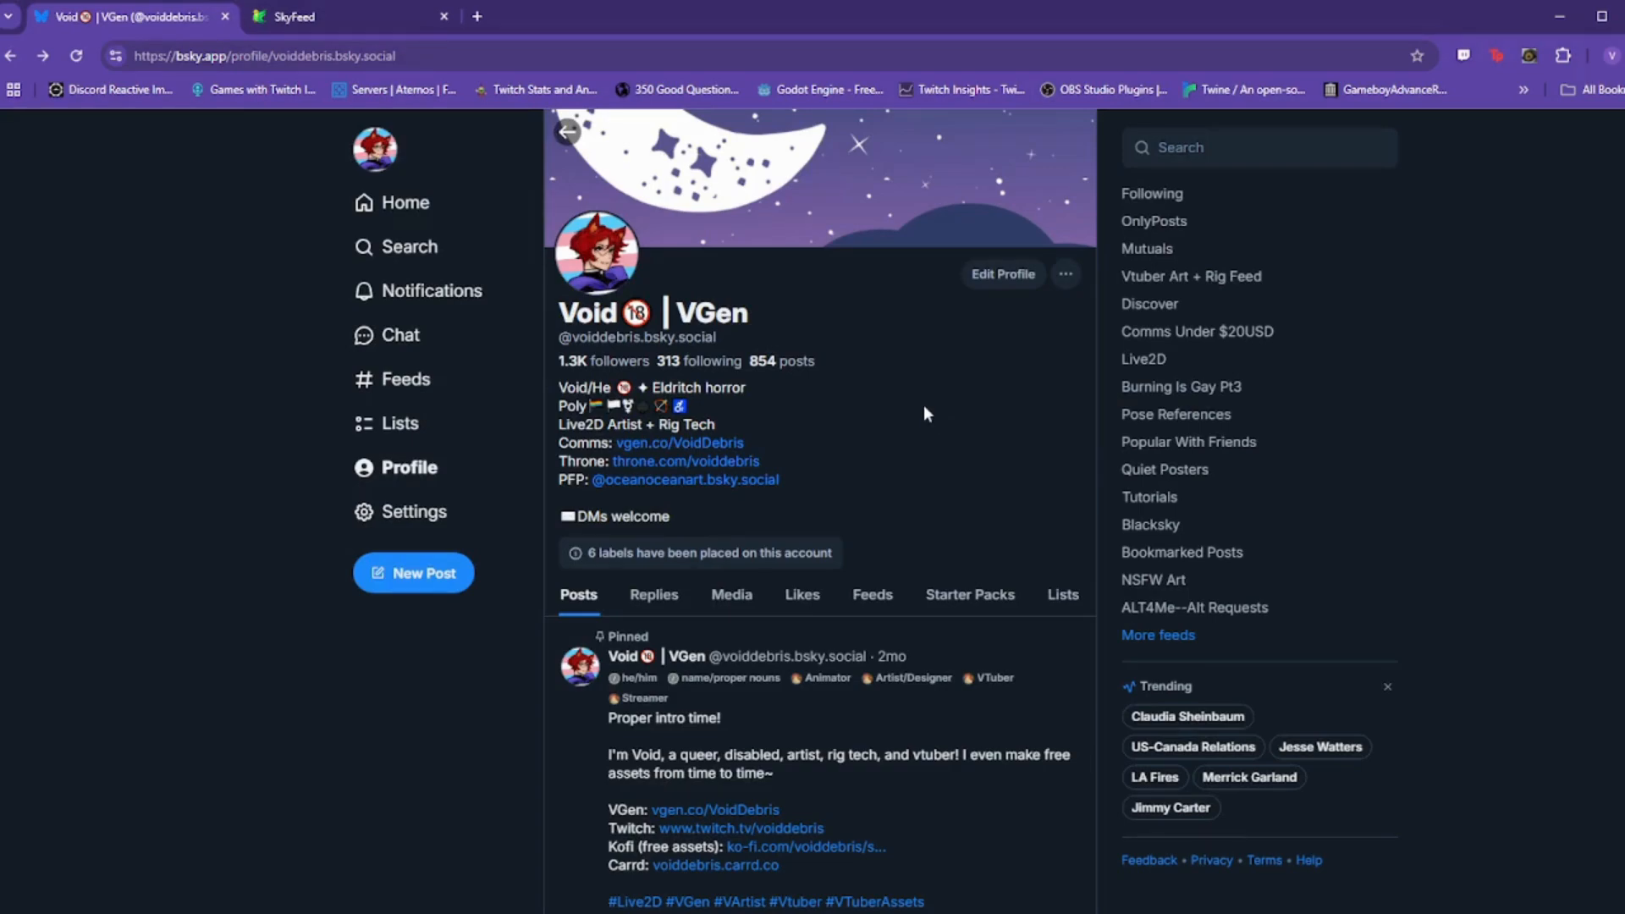
click(411, 515)
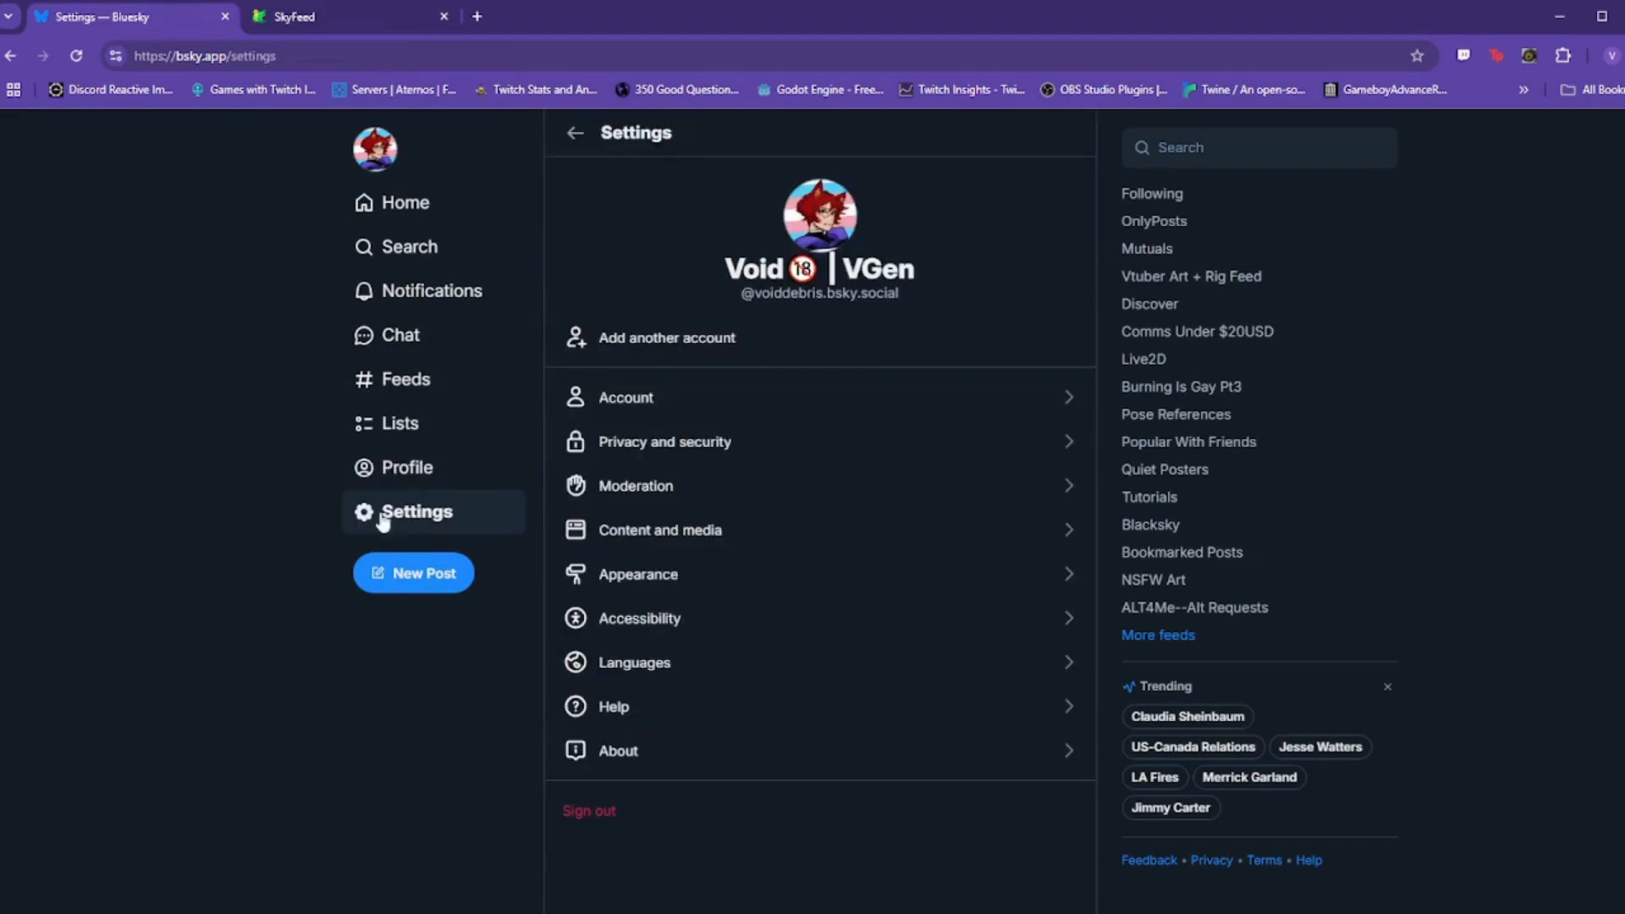
click(730, 444)
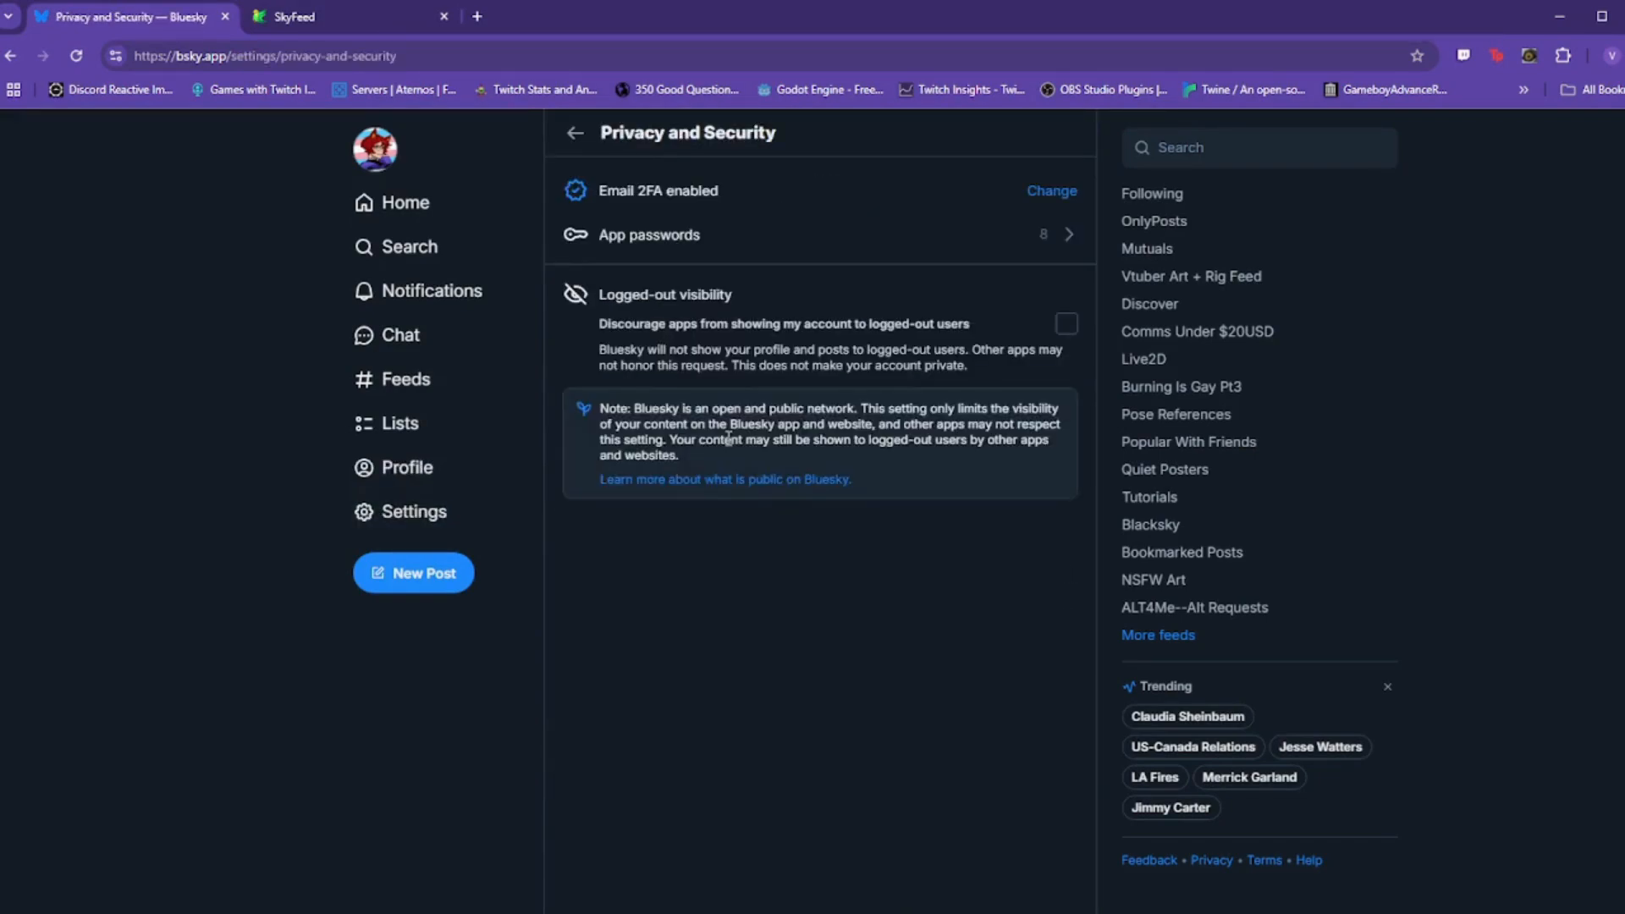
click(755, 247)
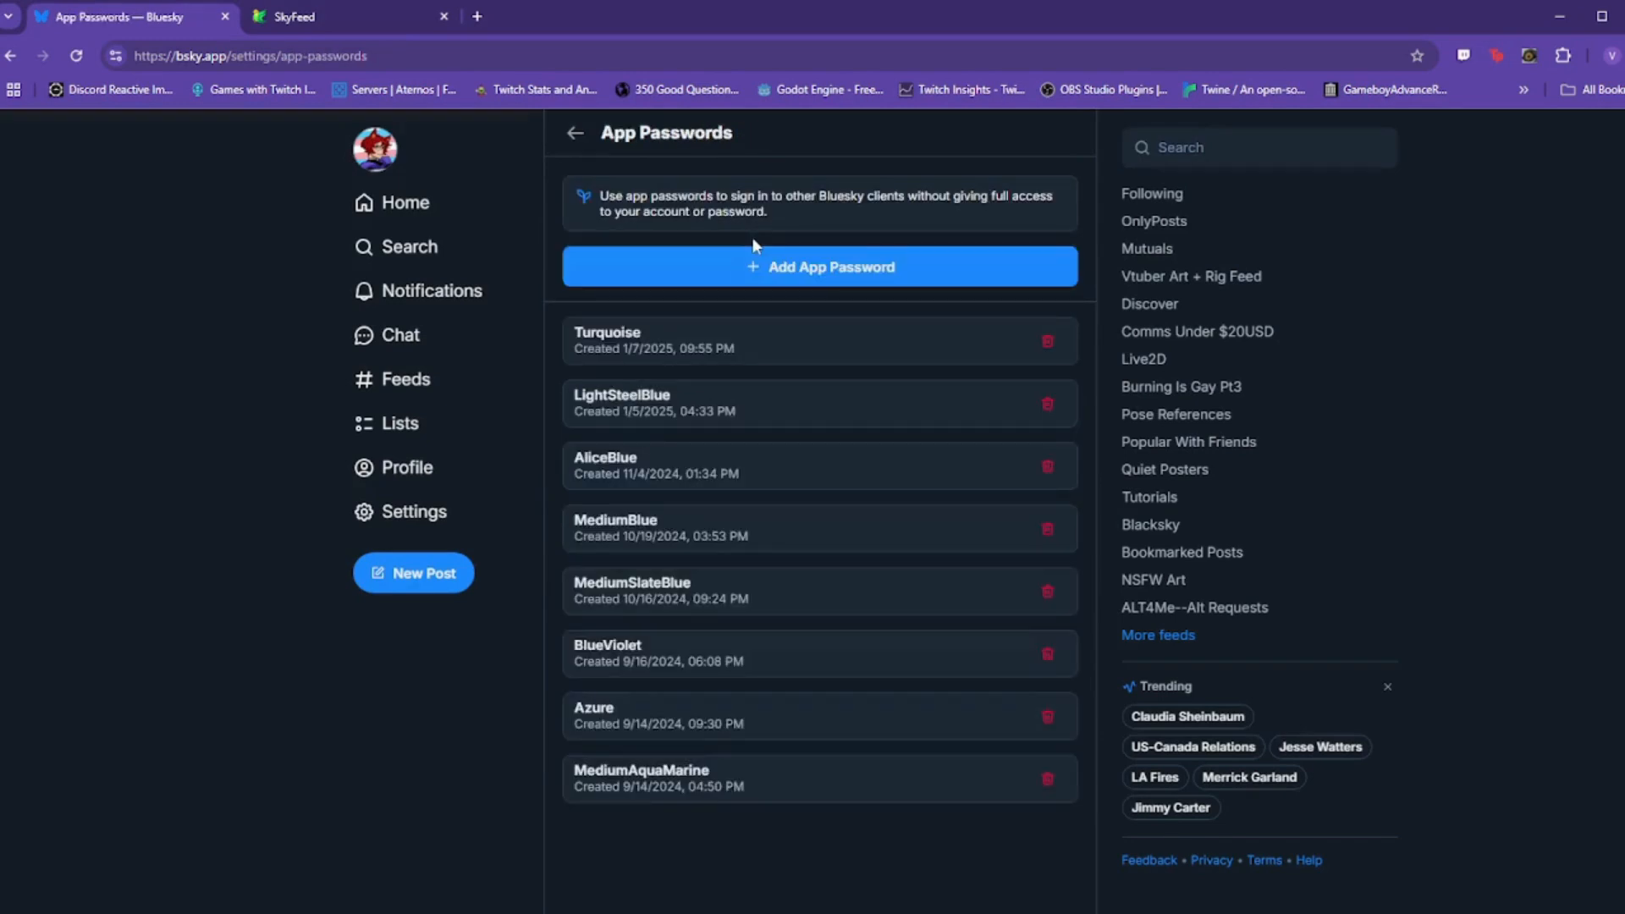
Step: Create an app password named SlateBlue, copy it, and return to SkyFeed
click(848, 269)
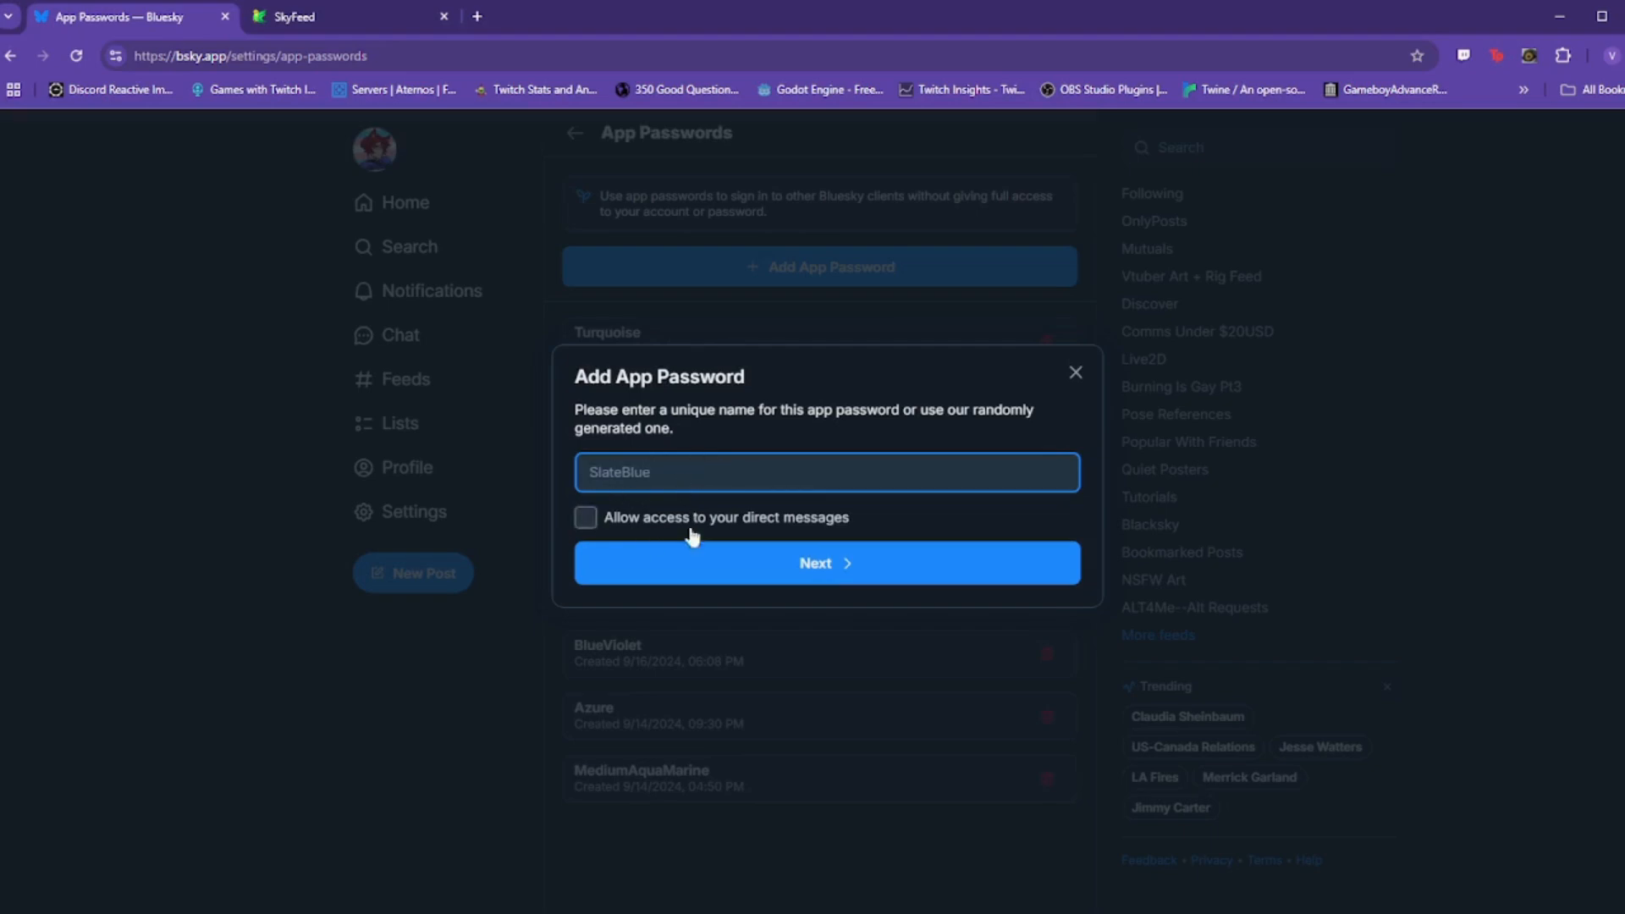
click(731, 563)
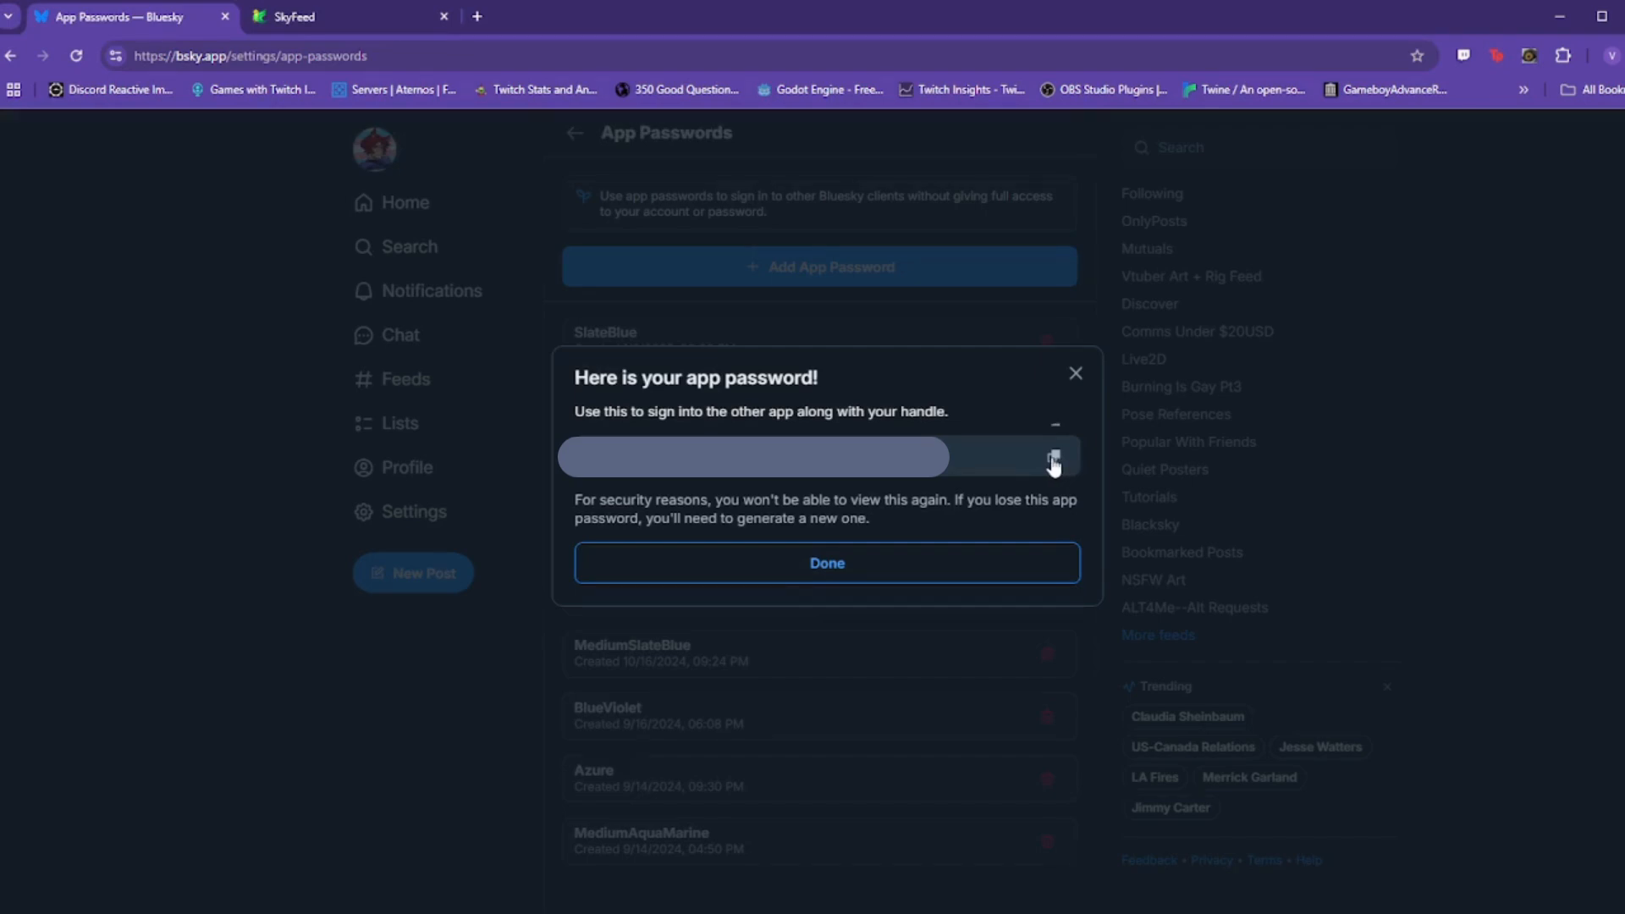
click(1057, 461)
click(836, 569)
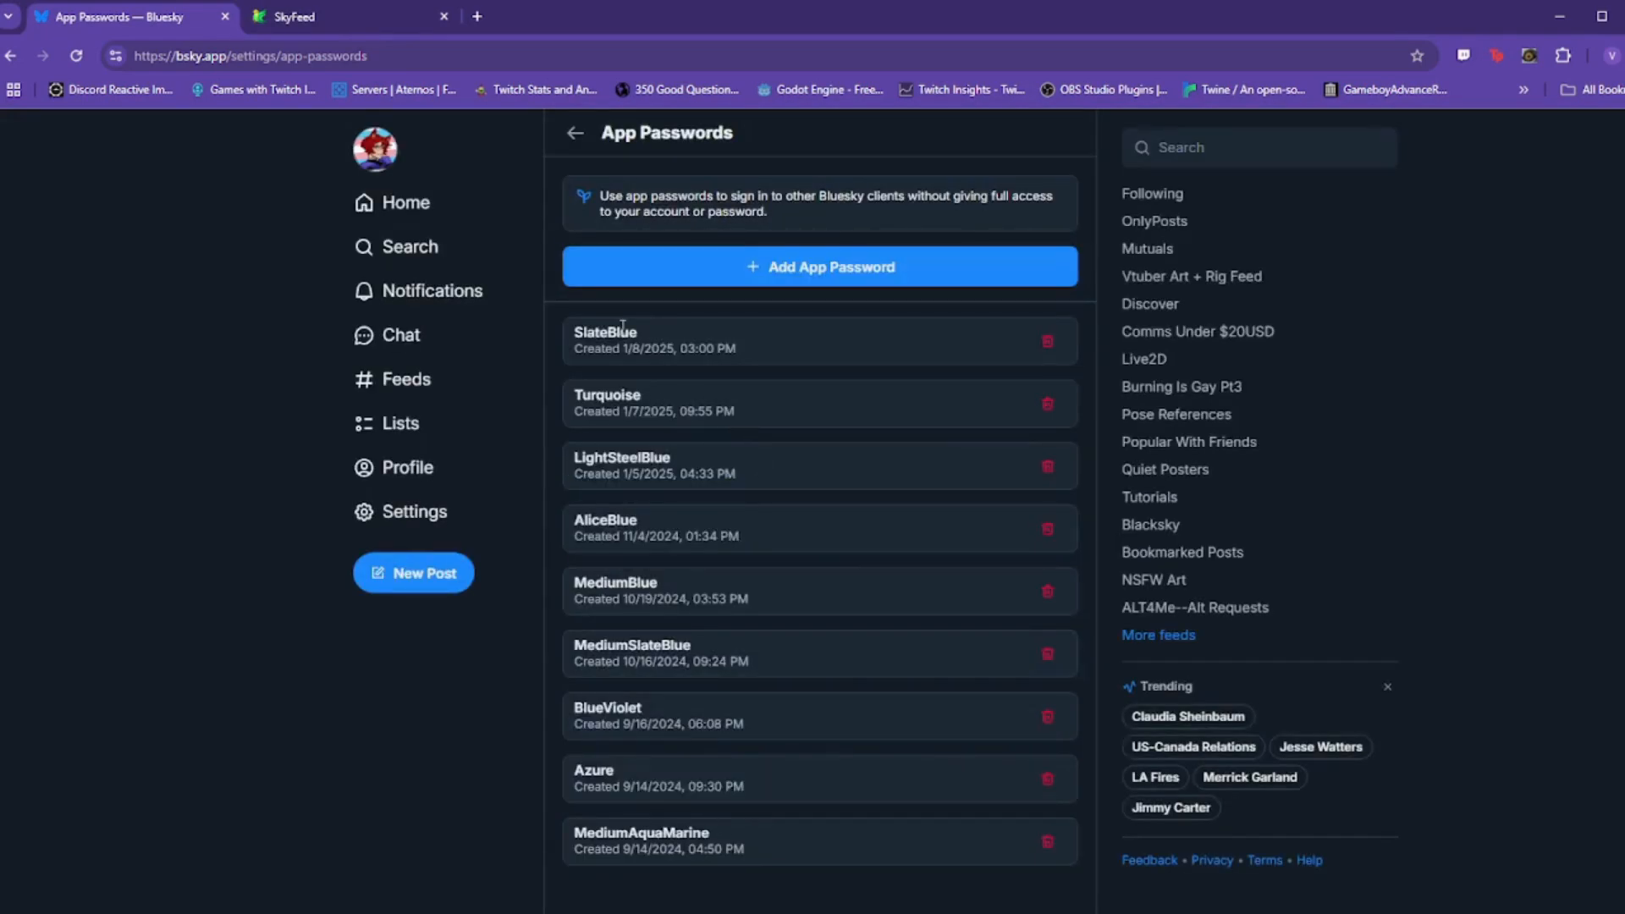
drag(651, 328, 564, 334)
click(701, 331)
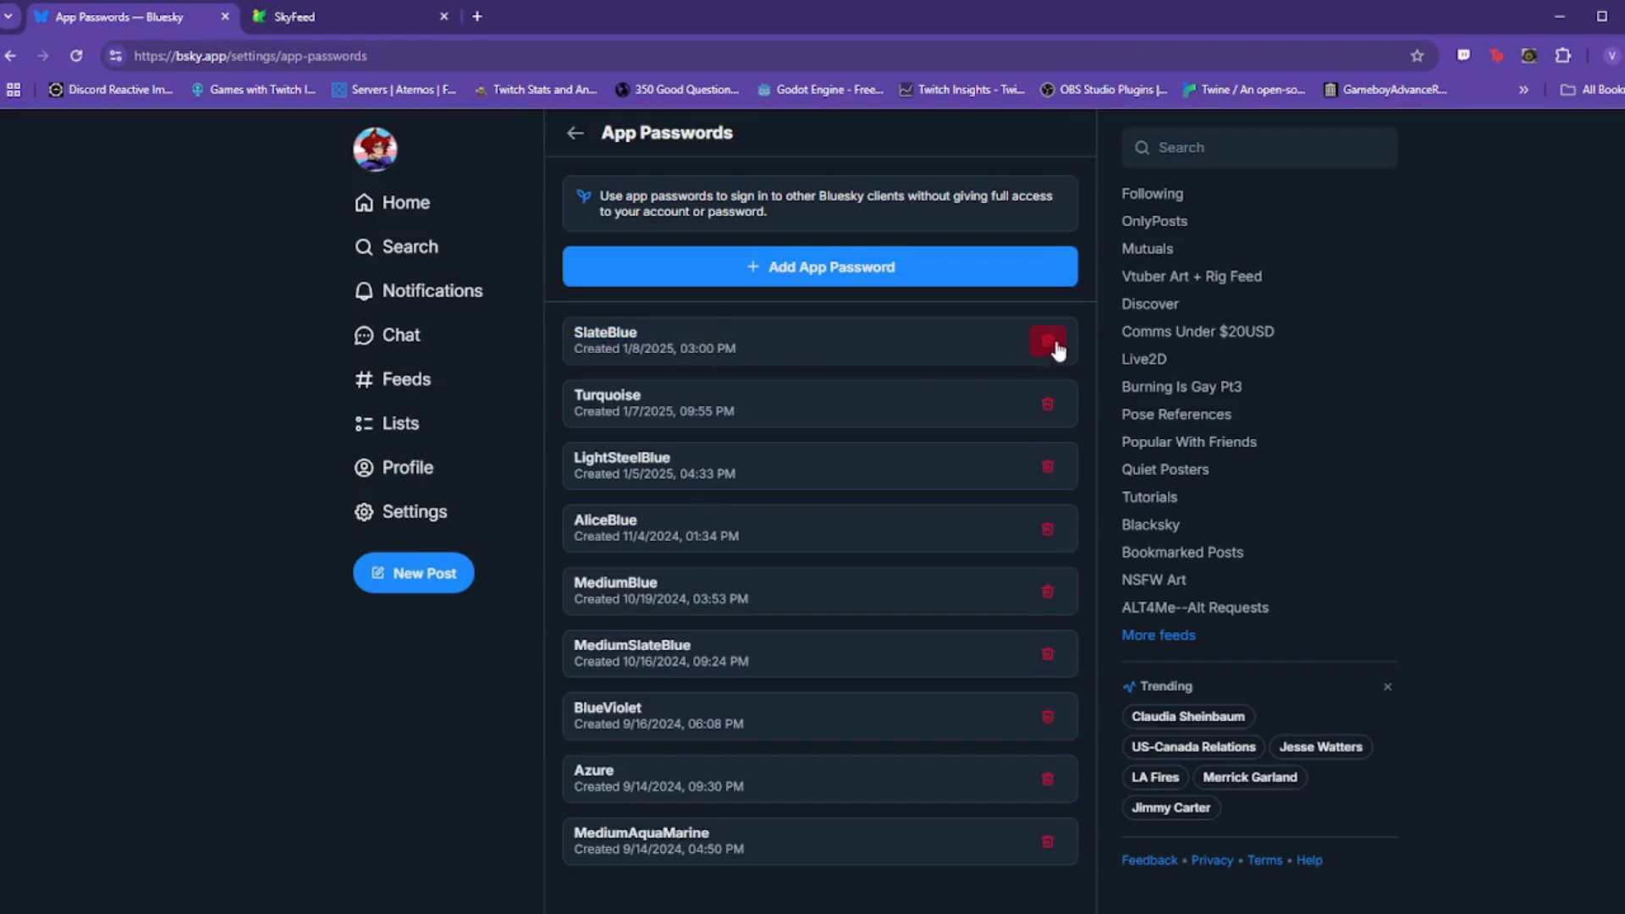
click(330, 11)
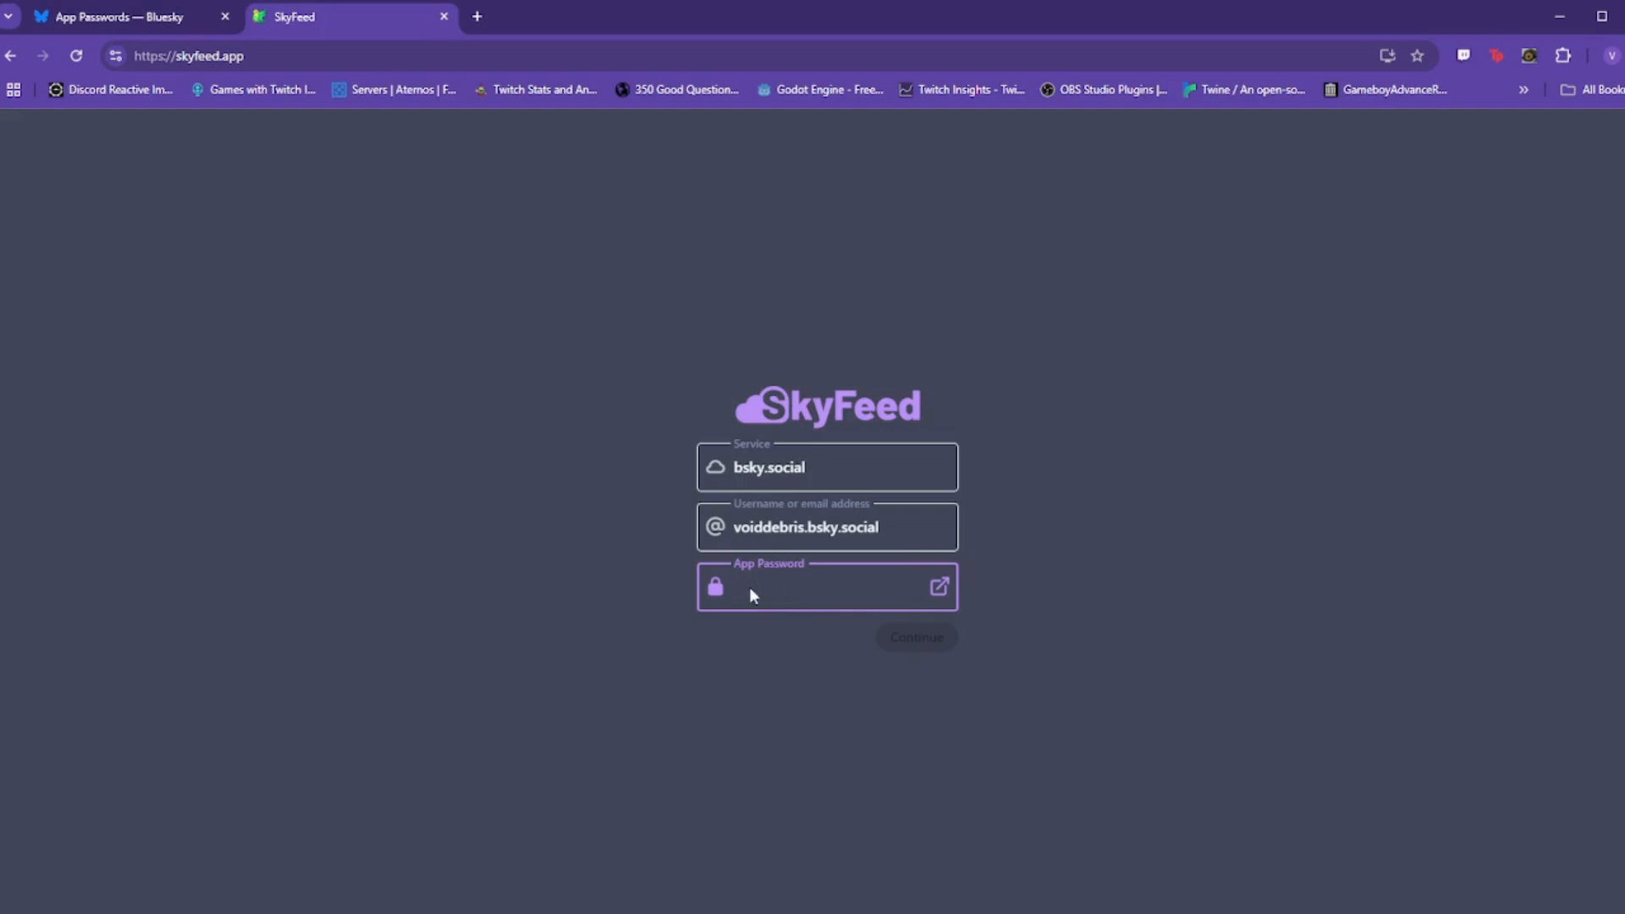
Step: Paste the SlateBlue app password and sign in to SkyFeed
key(ctrl+v)
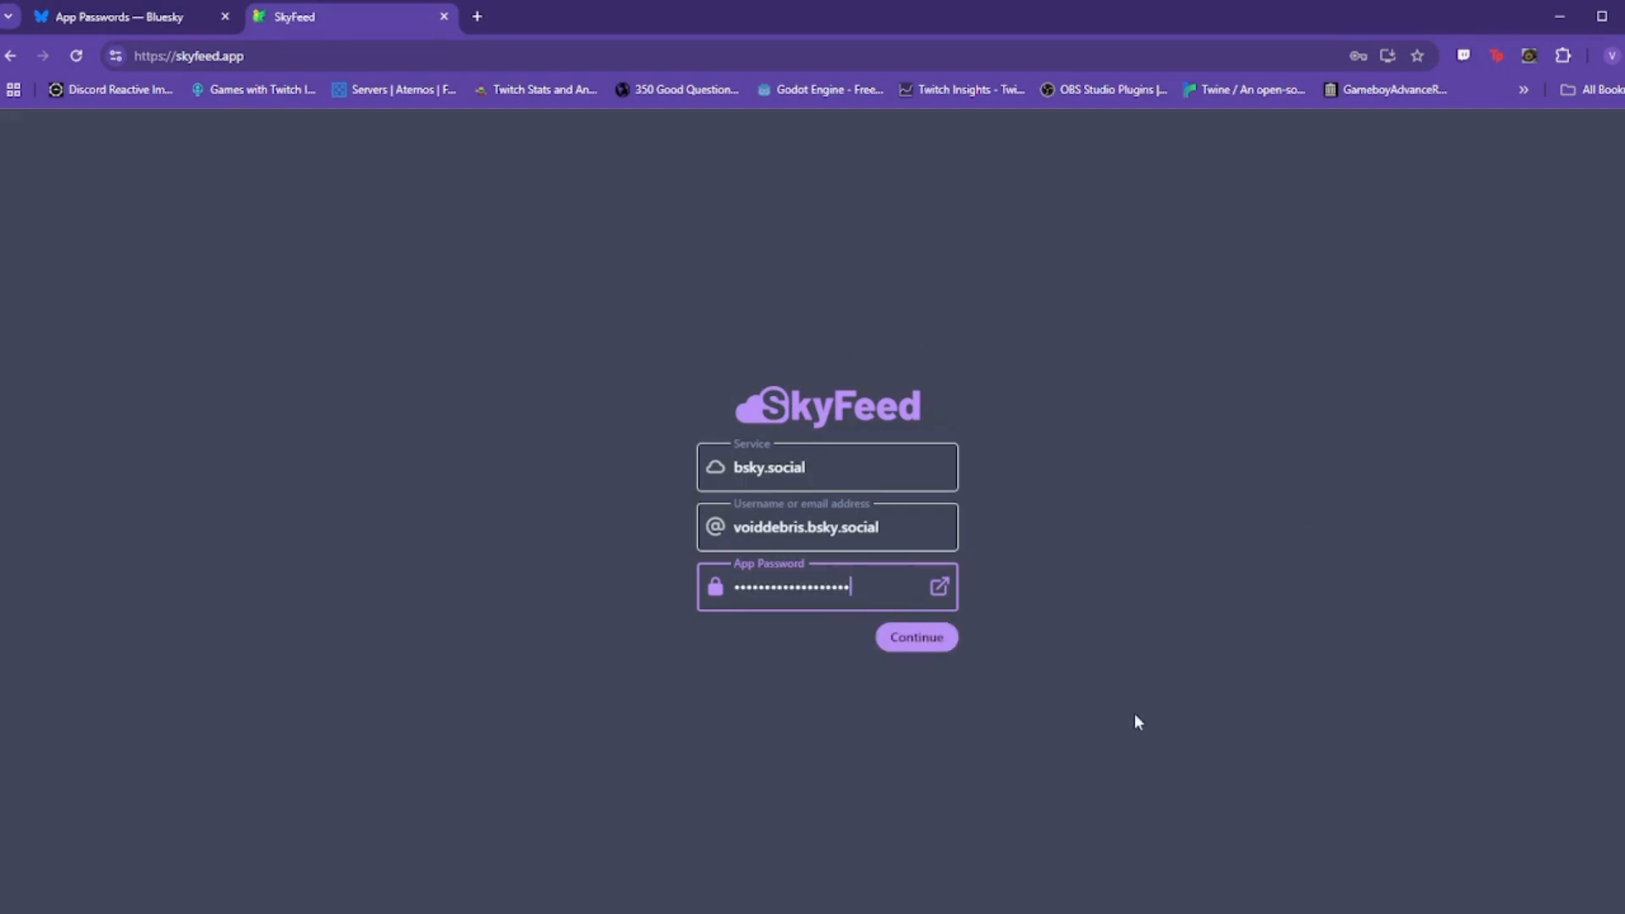
click(921, 645)
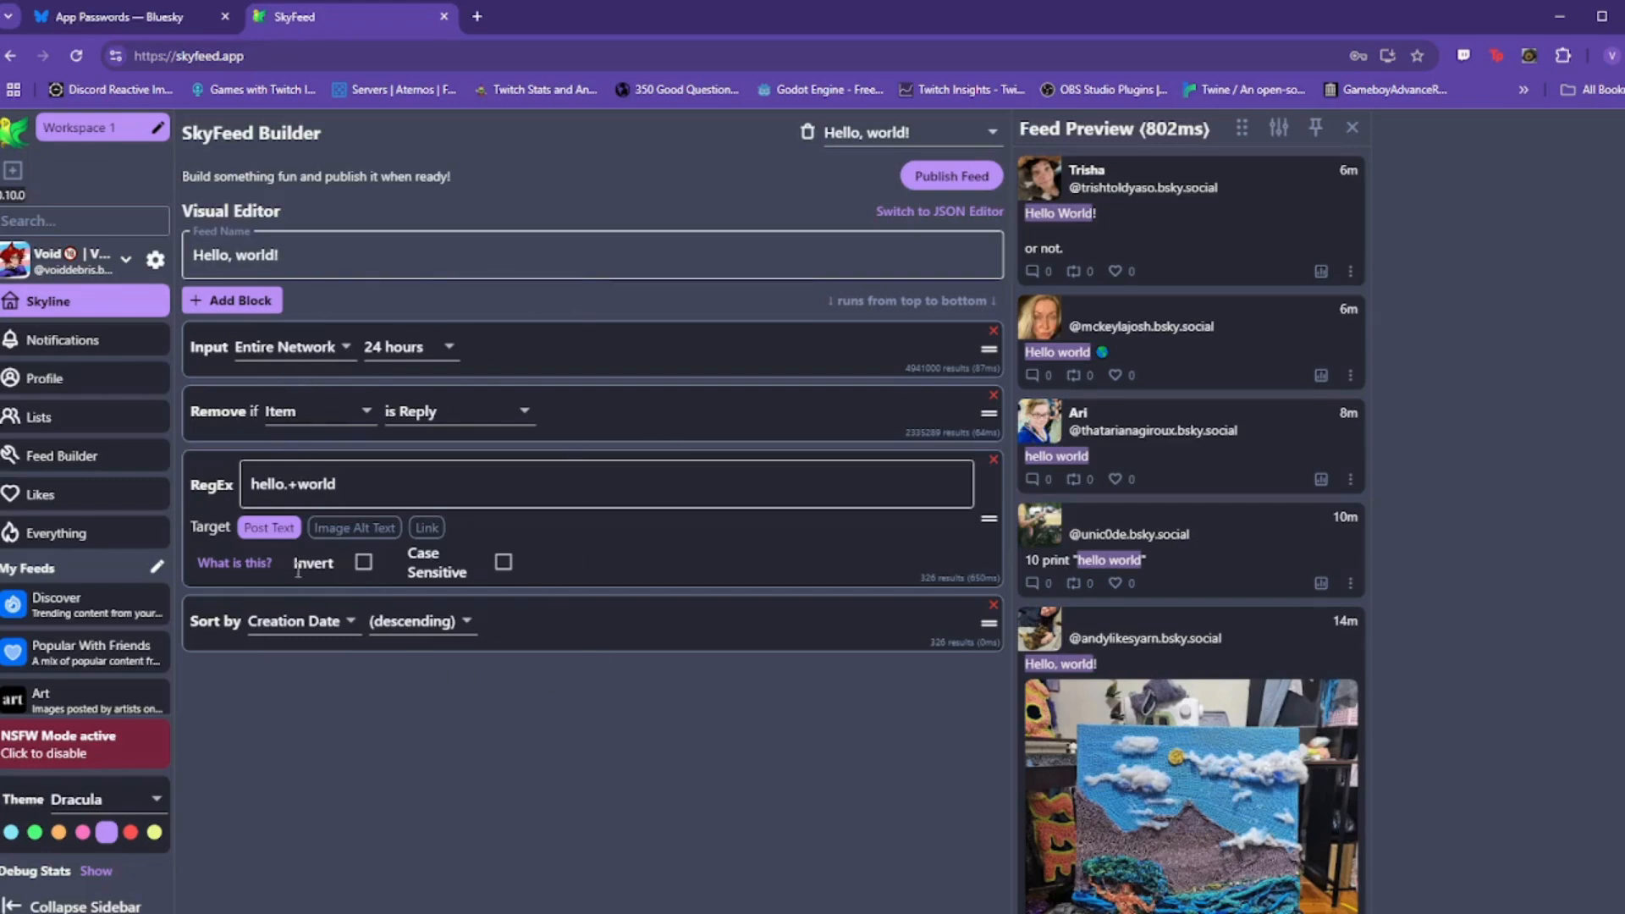
click(887, 135)
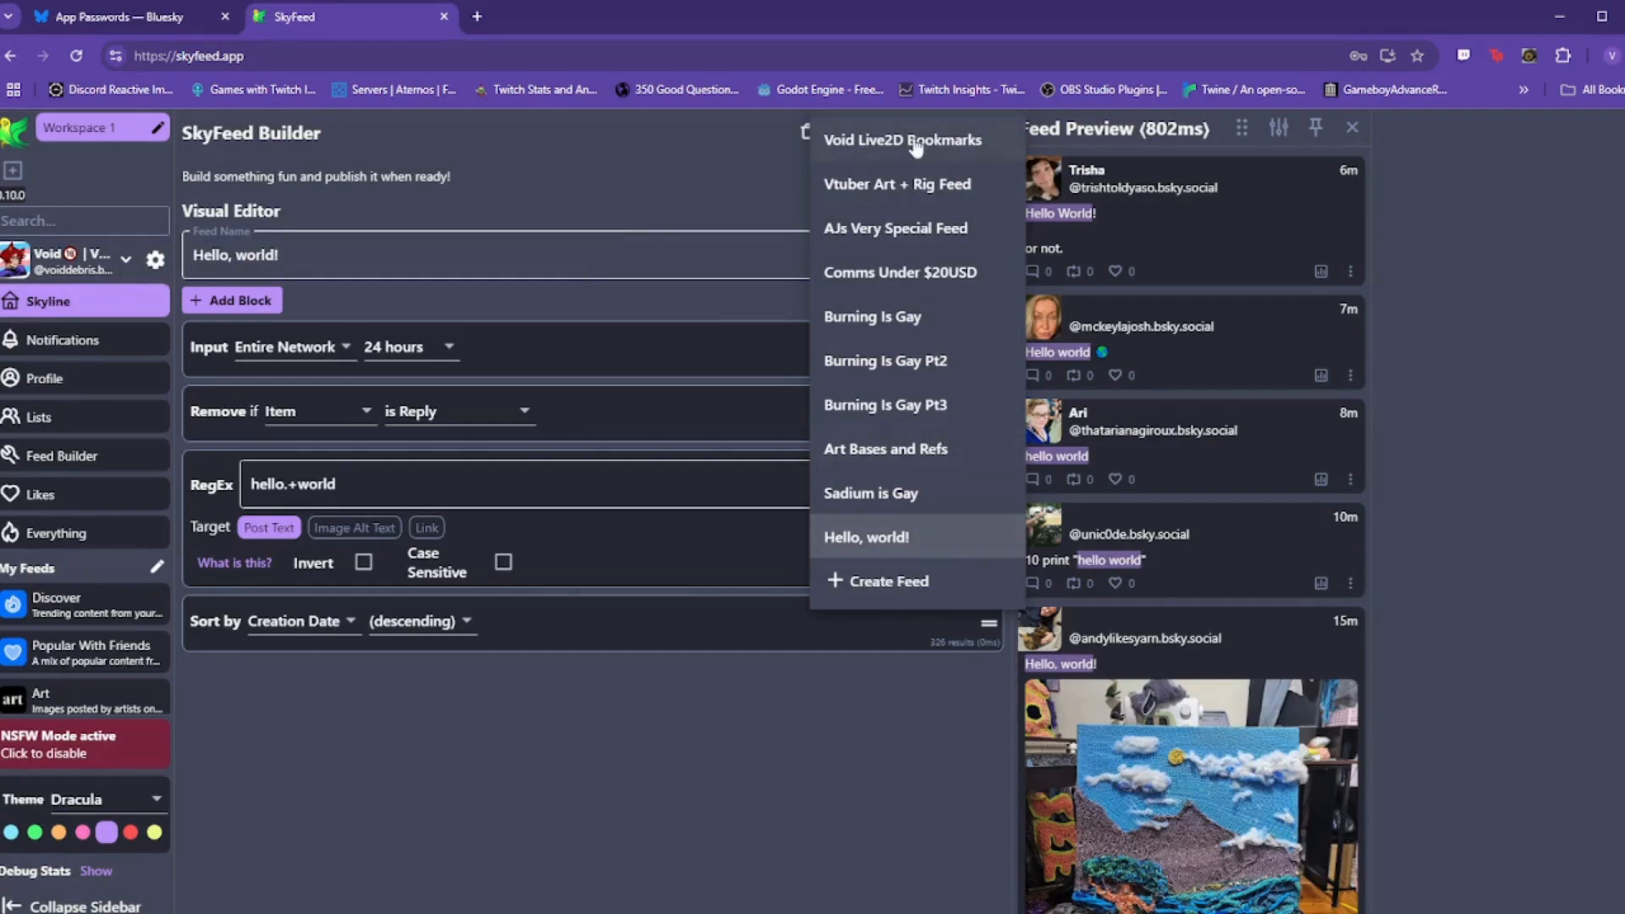
click(874, 540)
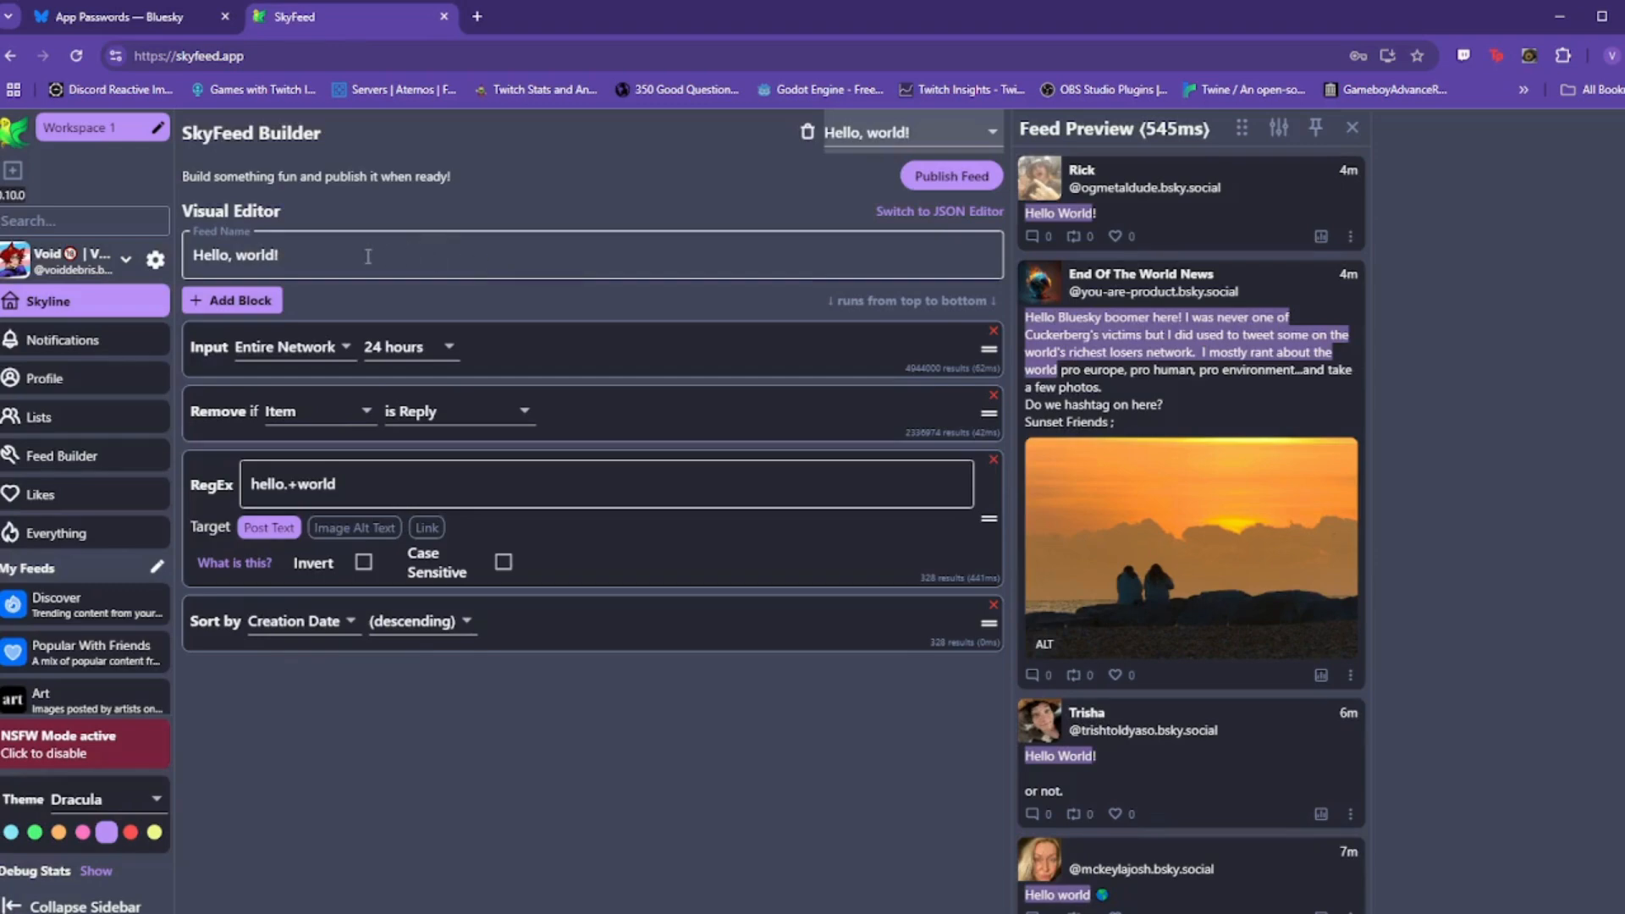
Step: Rename the feed to 'Test1'
drag(309, 262, 191, 262)
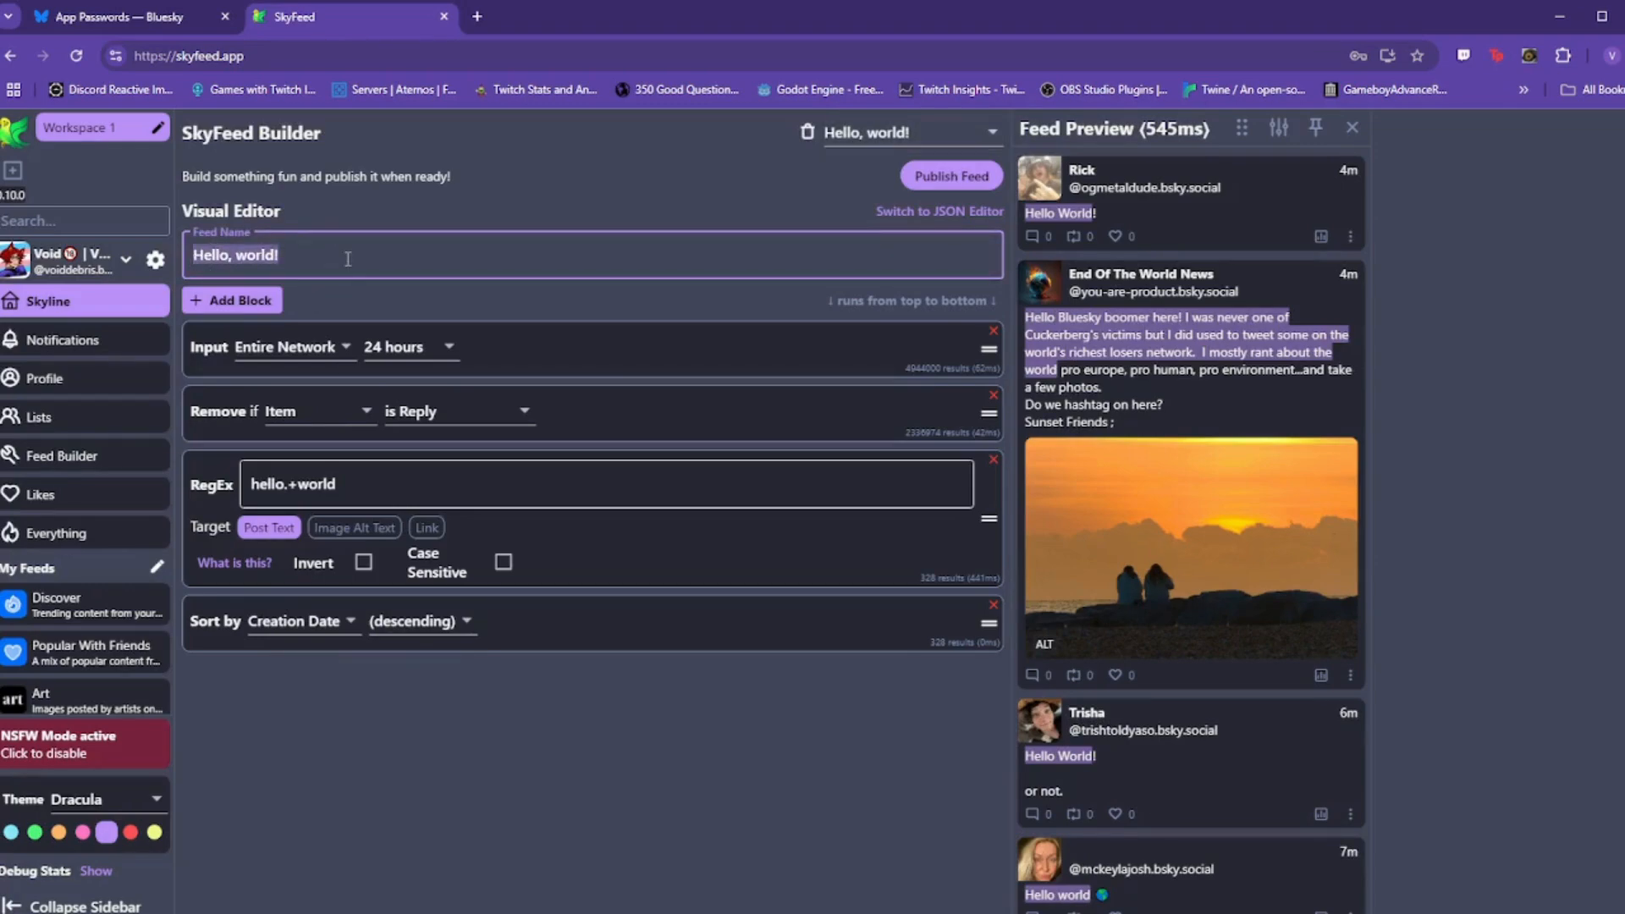
text(Test)
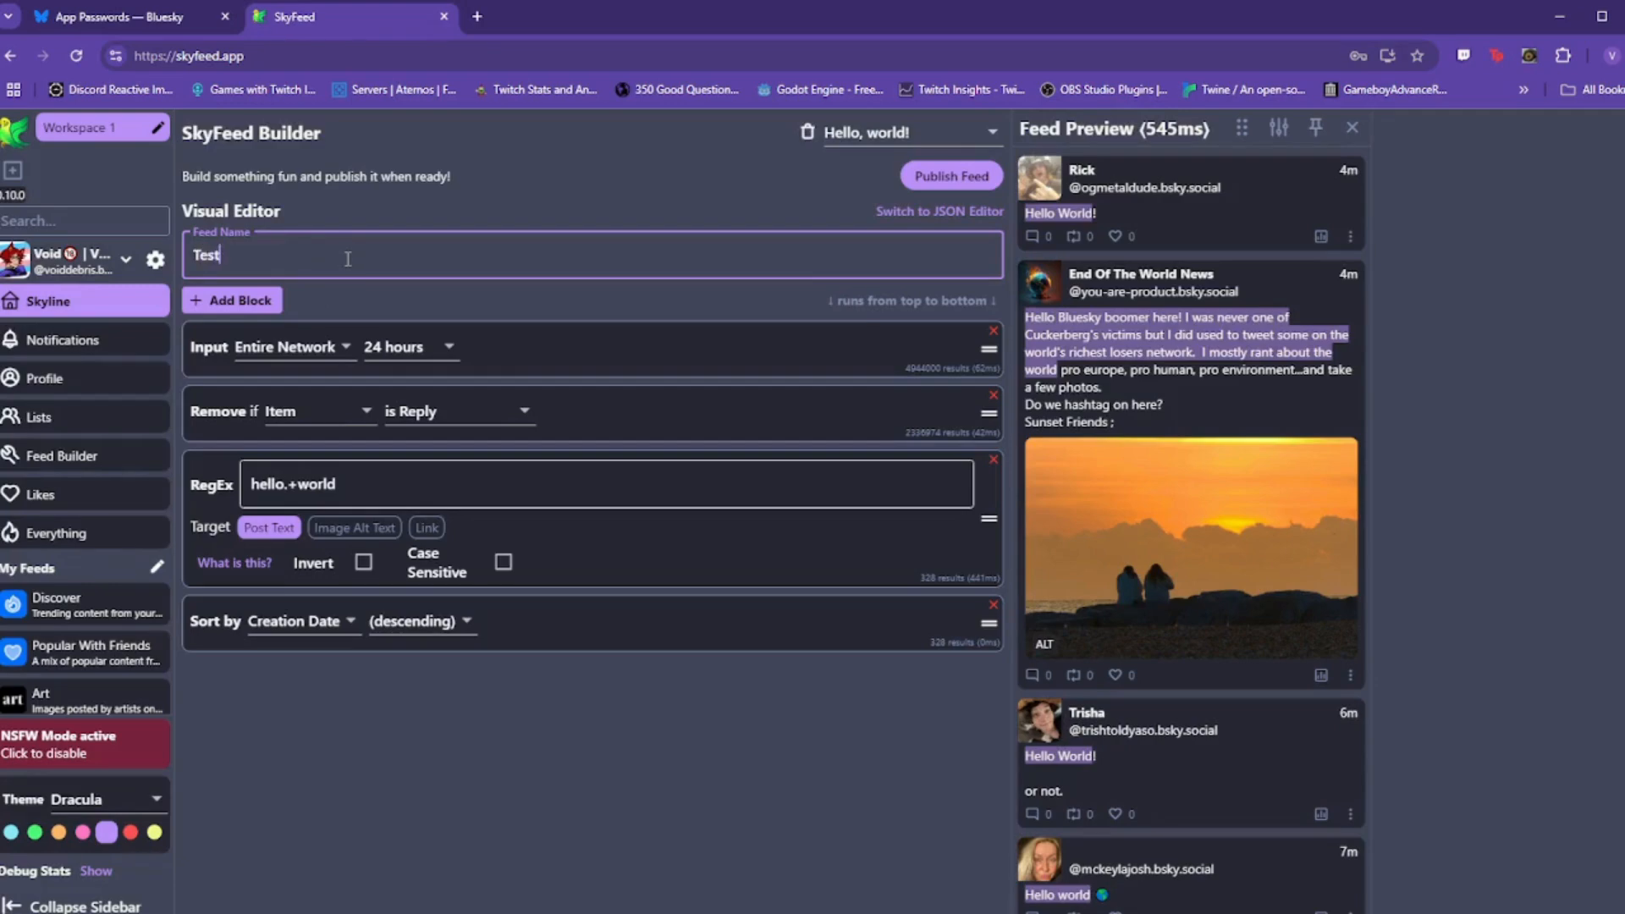
text(1)
click(669, 358)
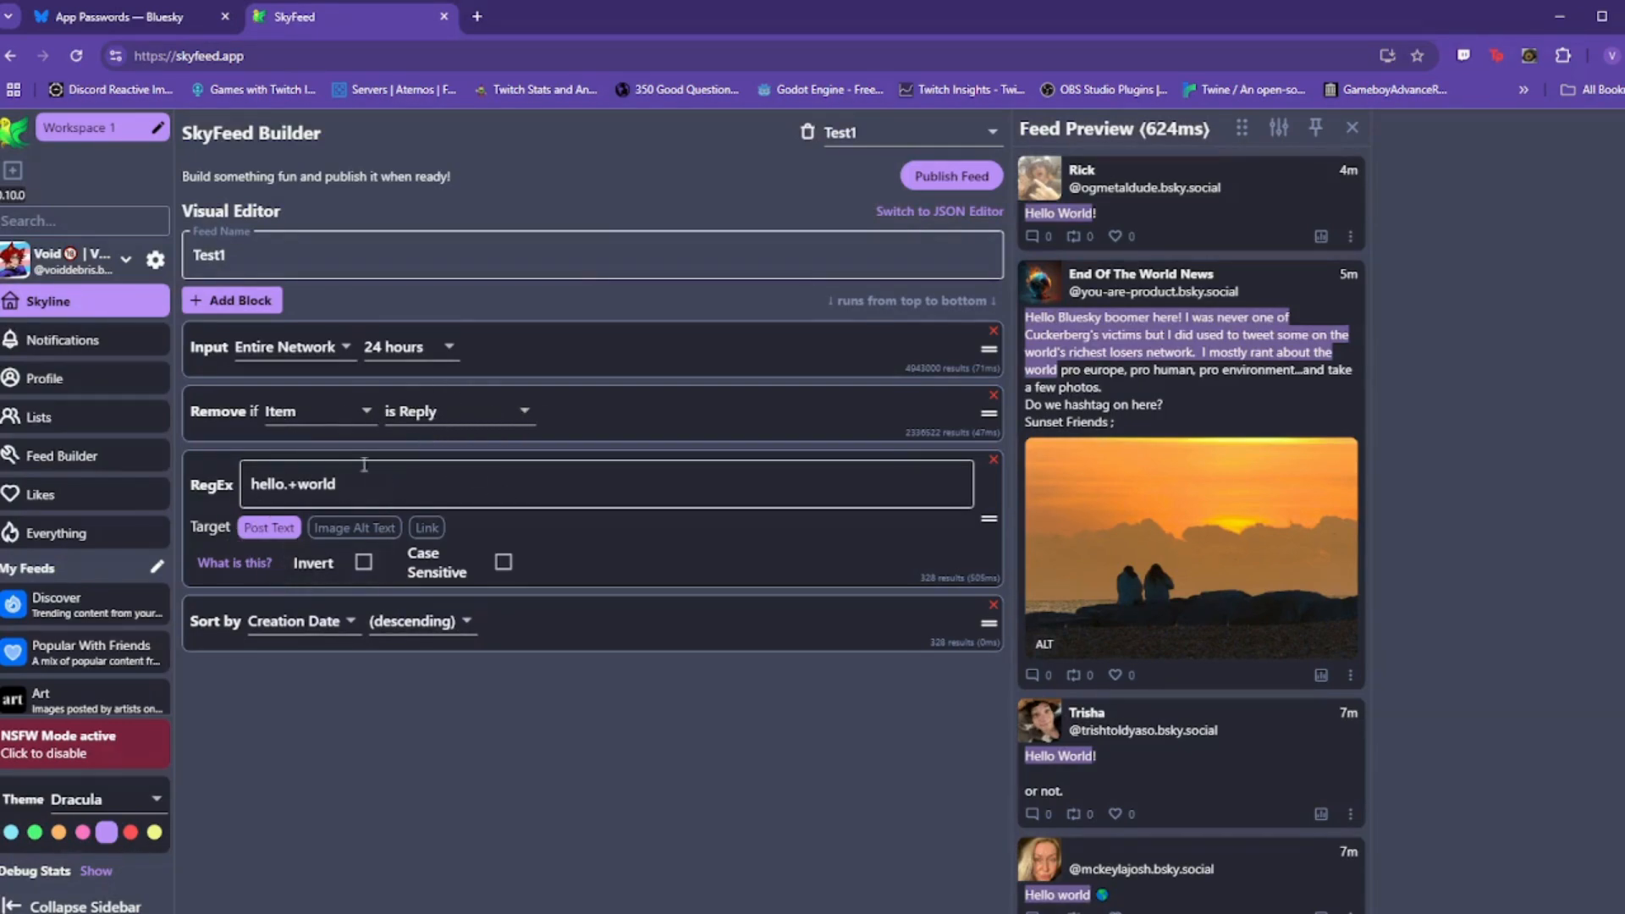
Step: Delete the hello.+world RegEx filter block from the feed
click(409, 478)
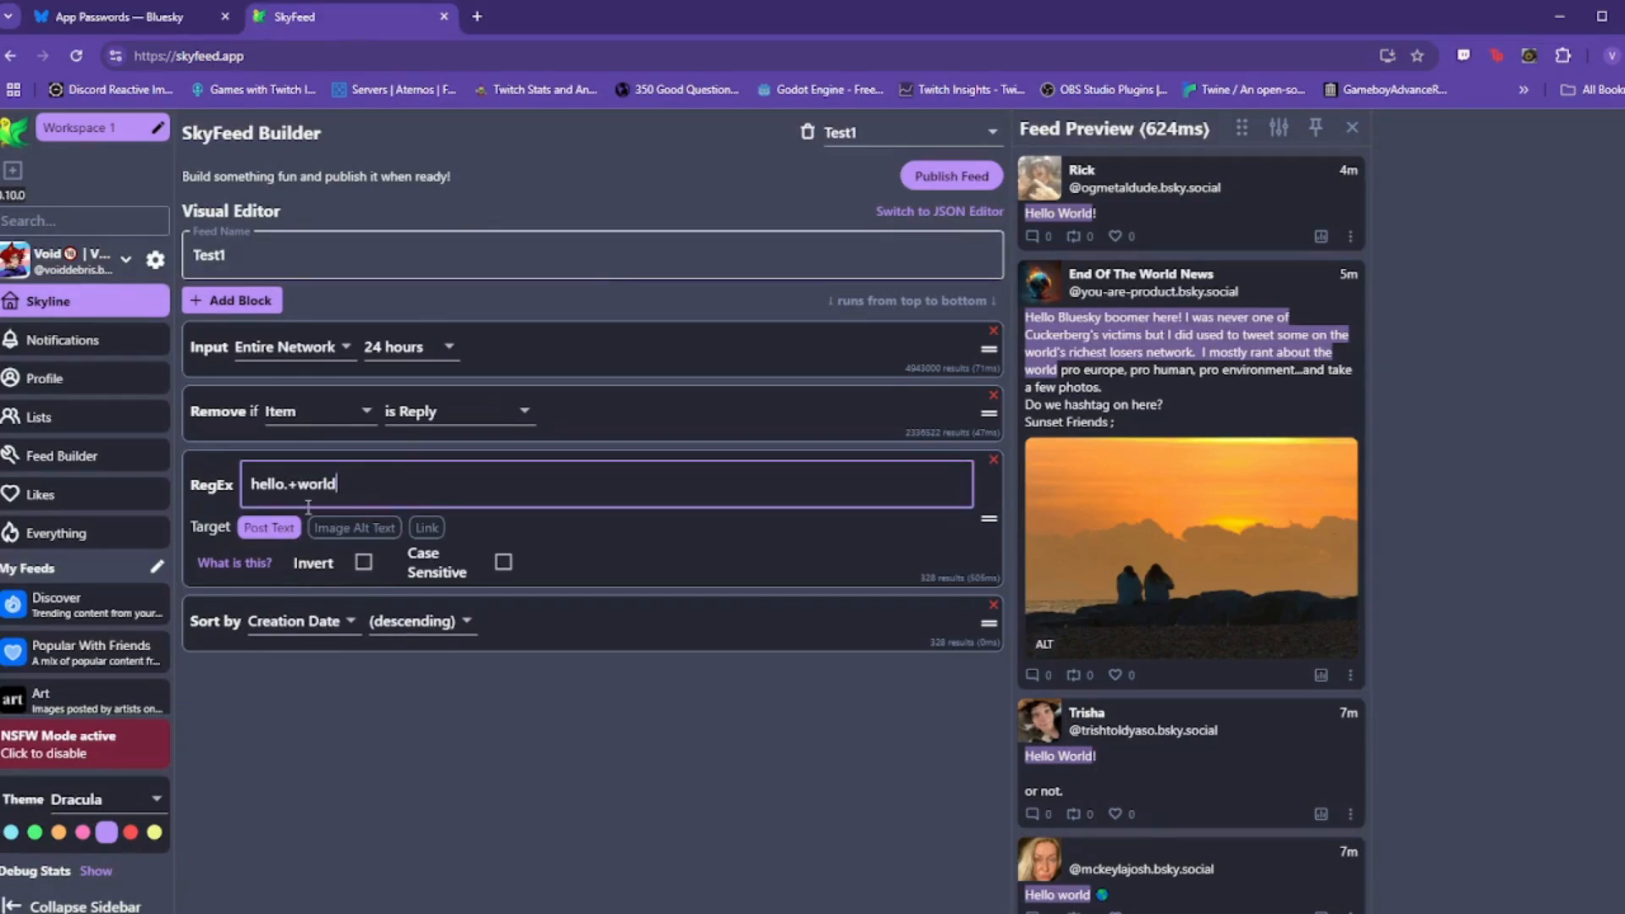
click(221, 489)
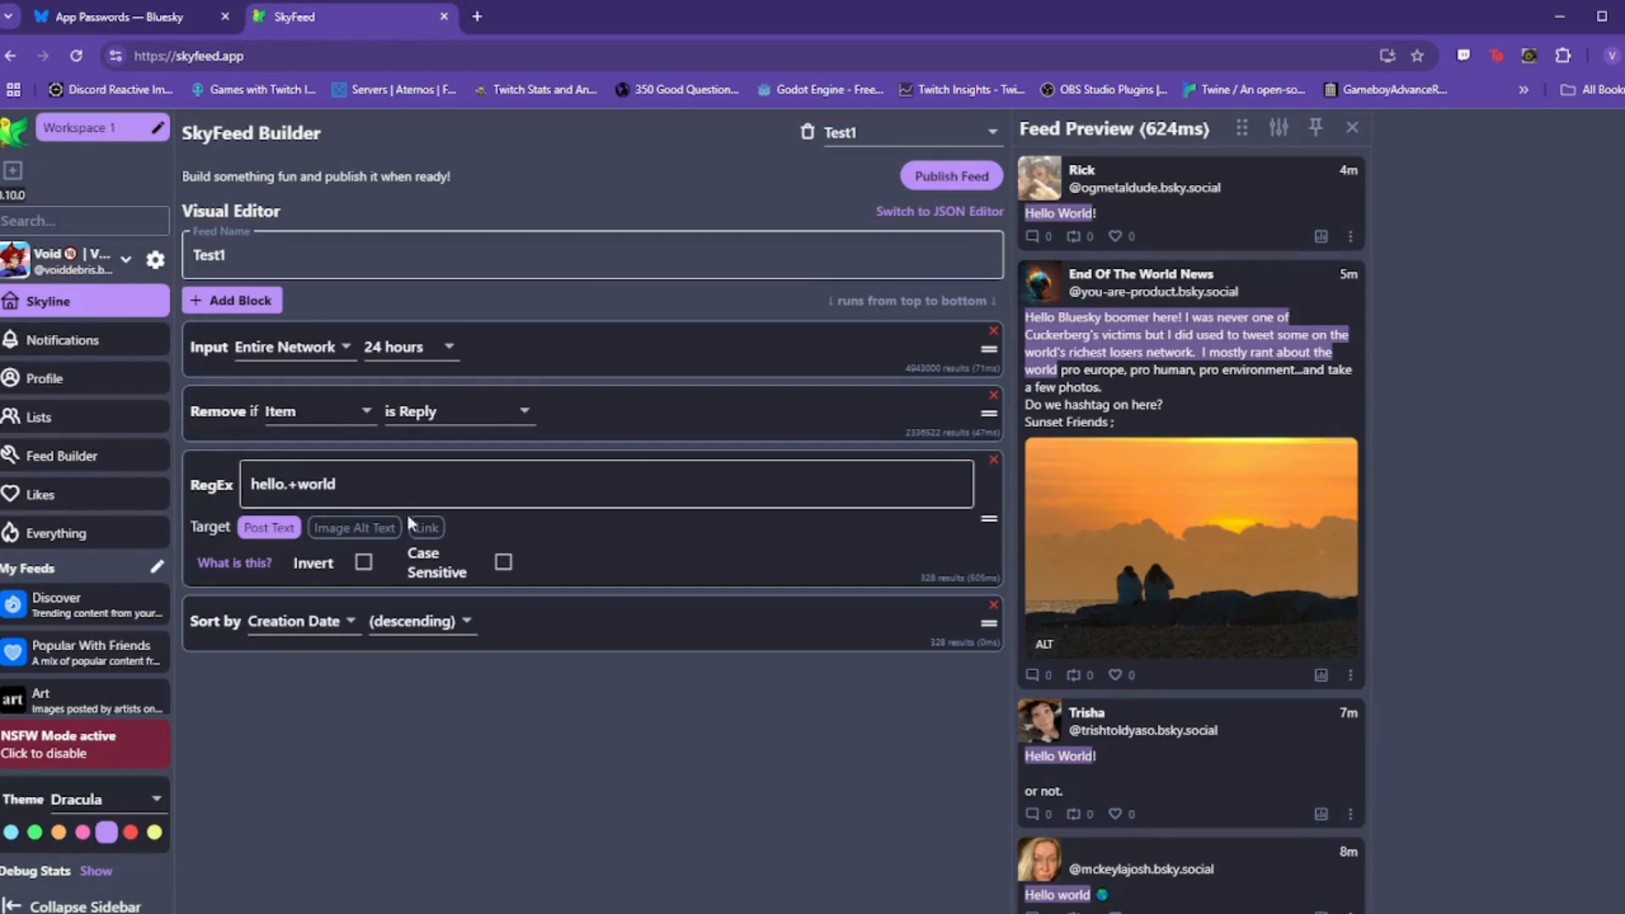
click(463, 476)
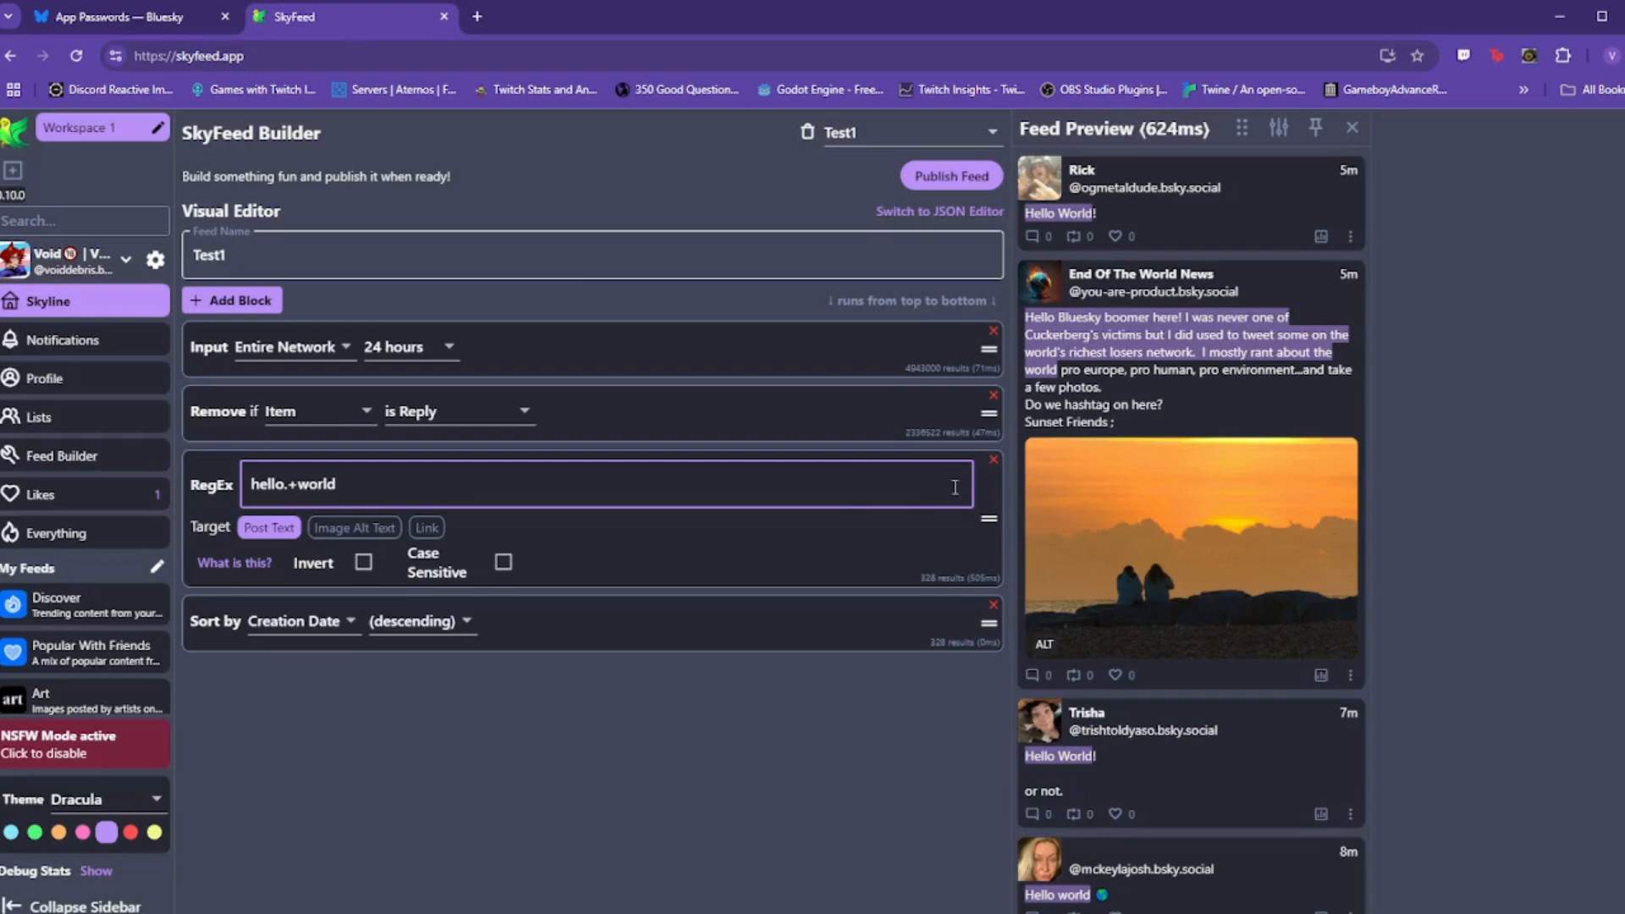
click(994, 461)
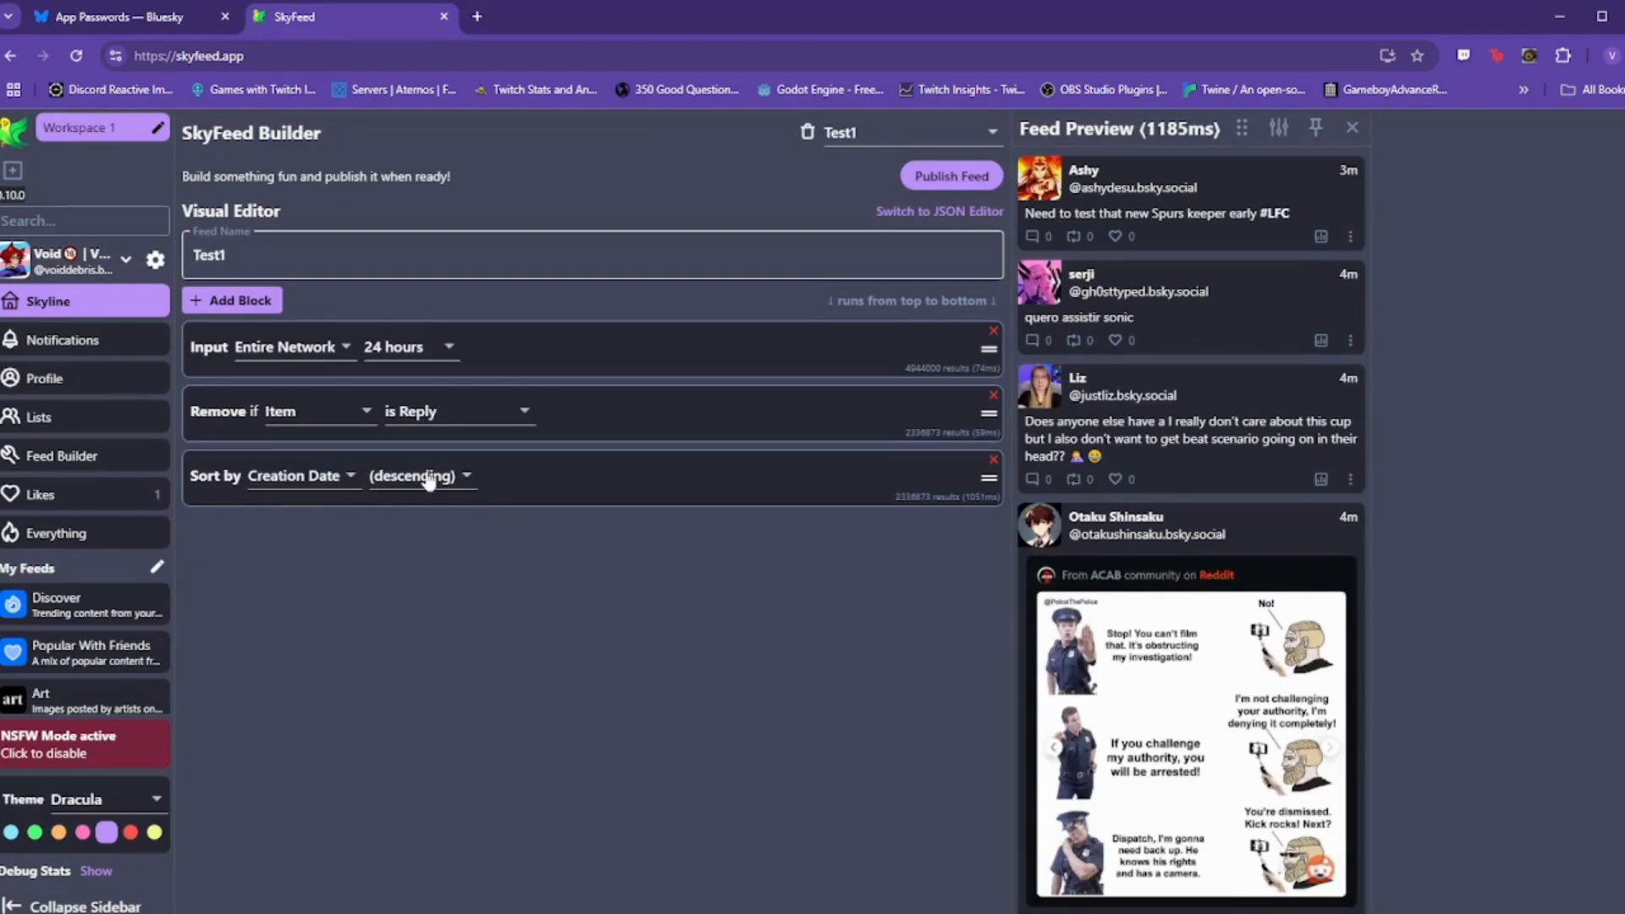
click(326, 478)
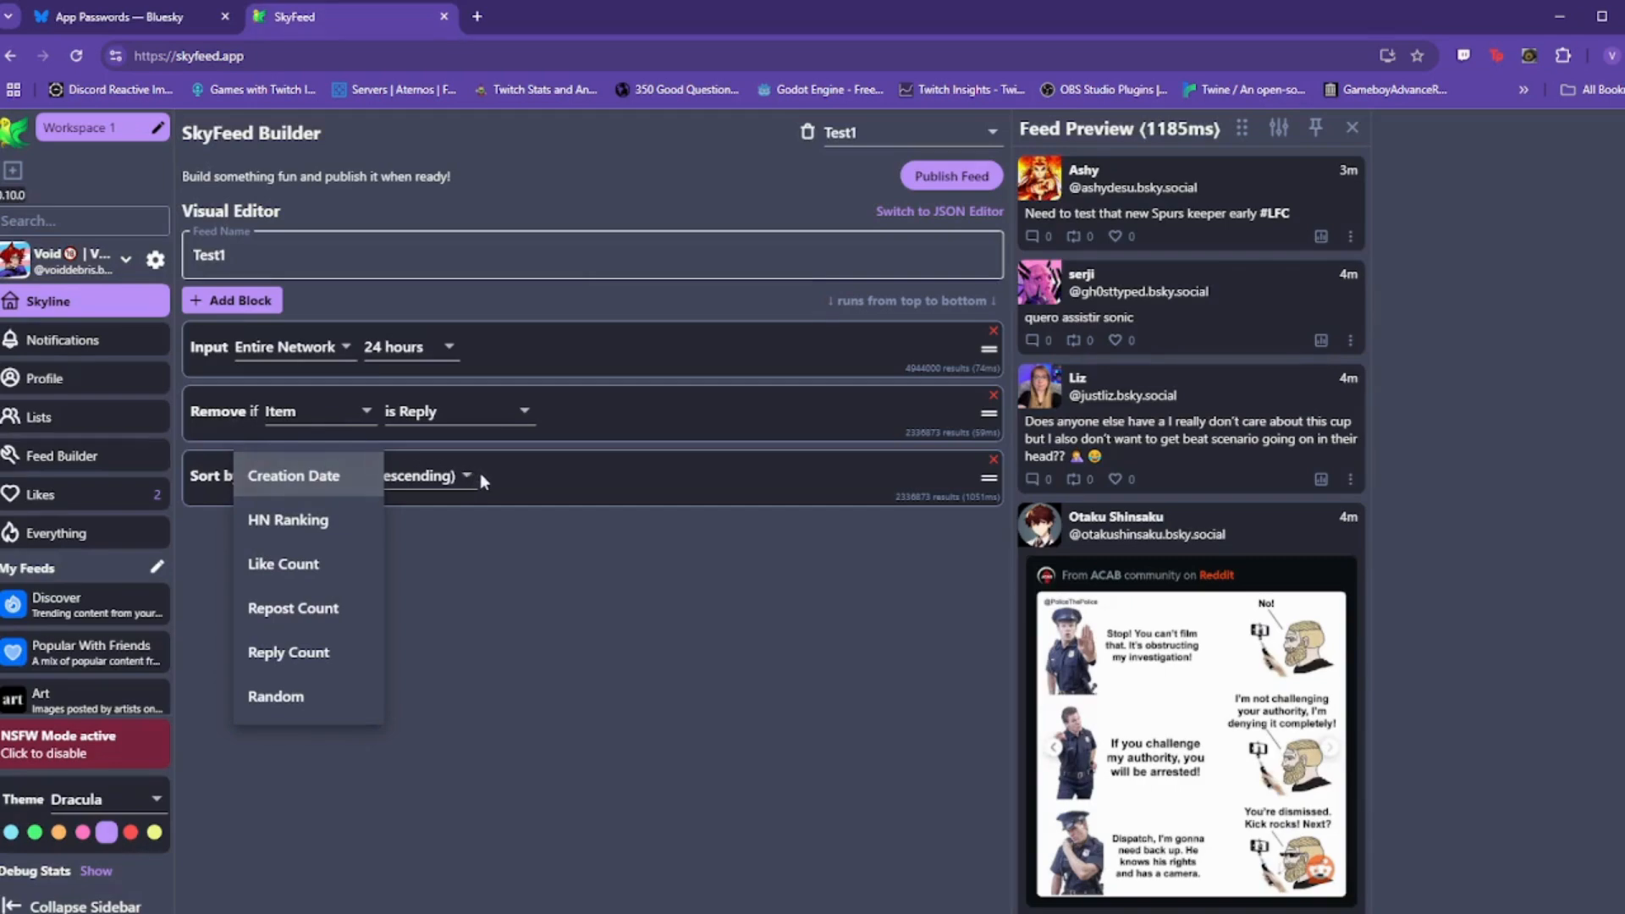
click(532, 467)
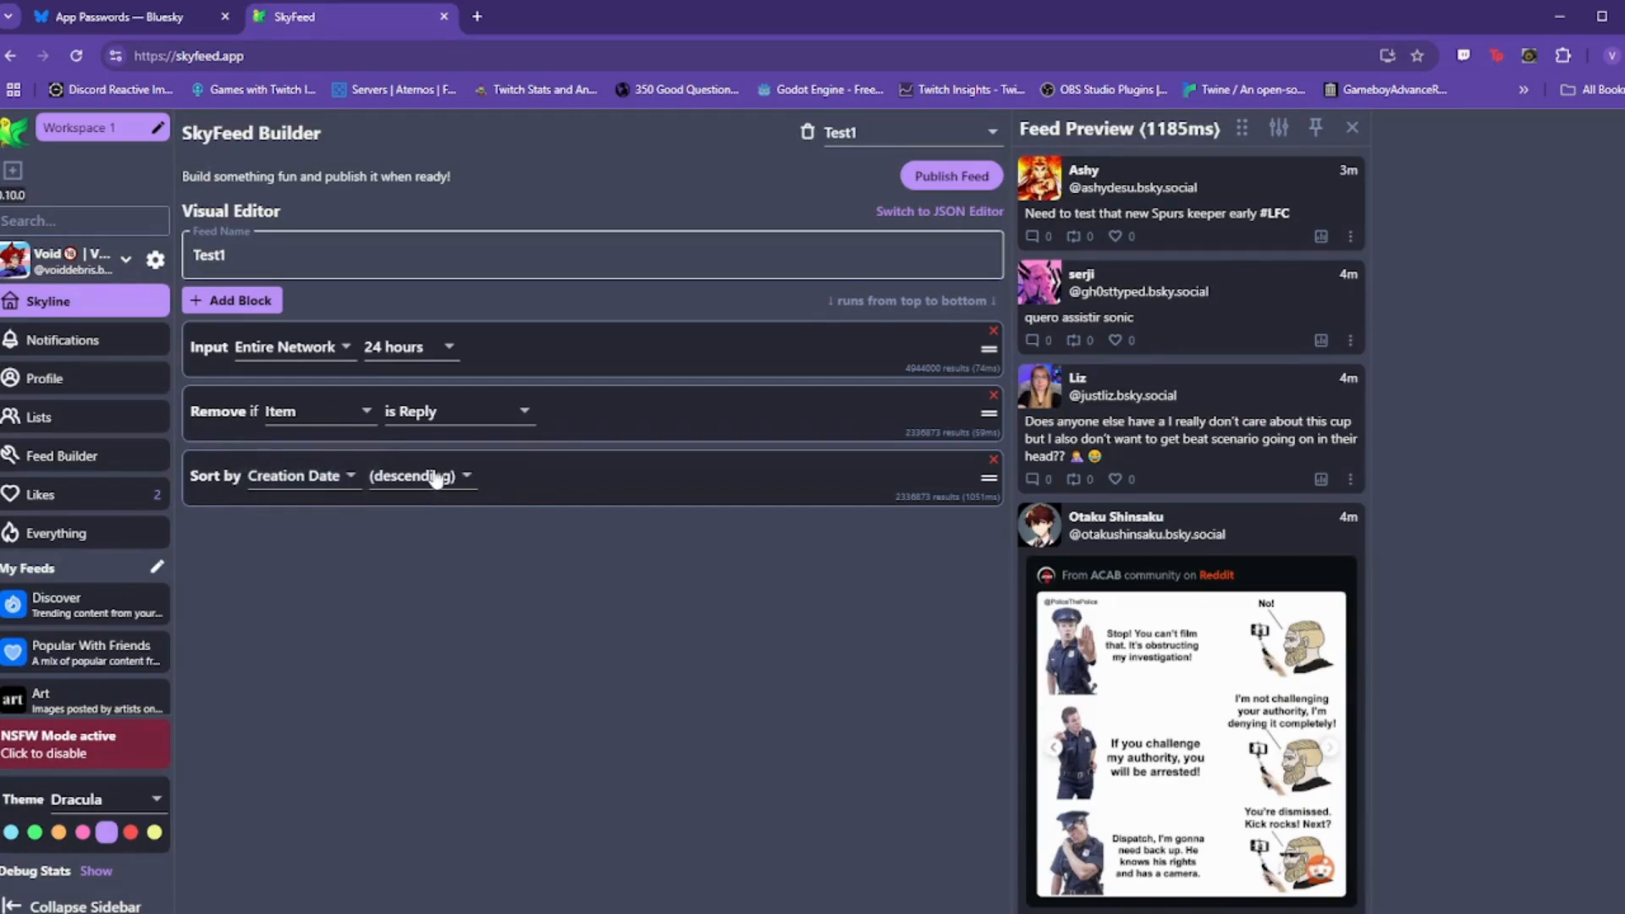
click(441, 476)
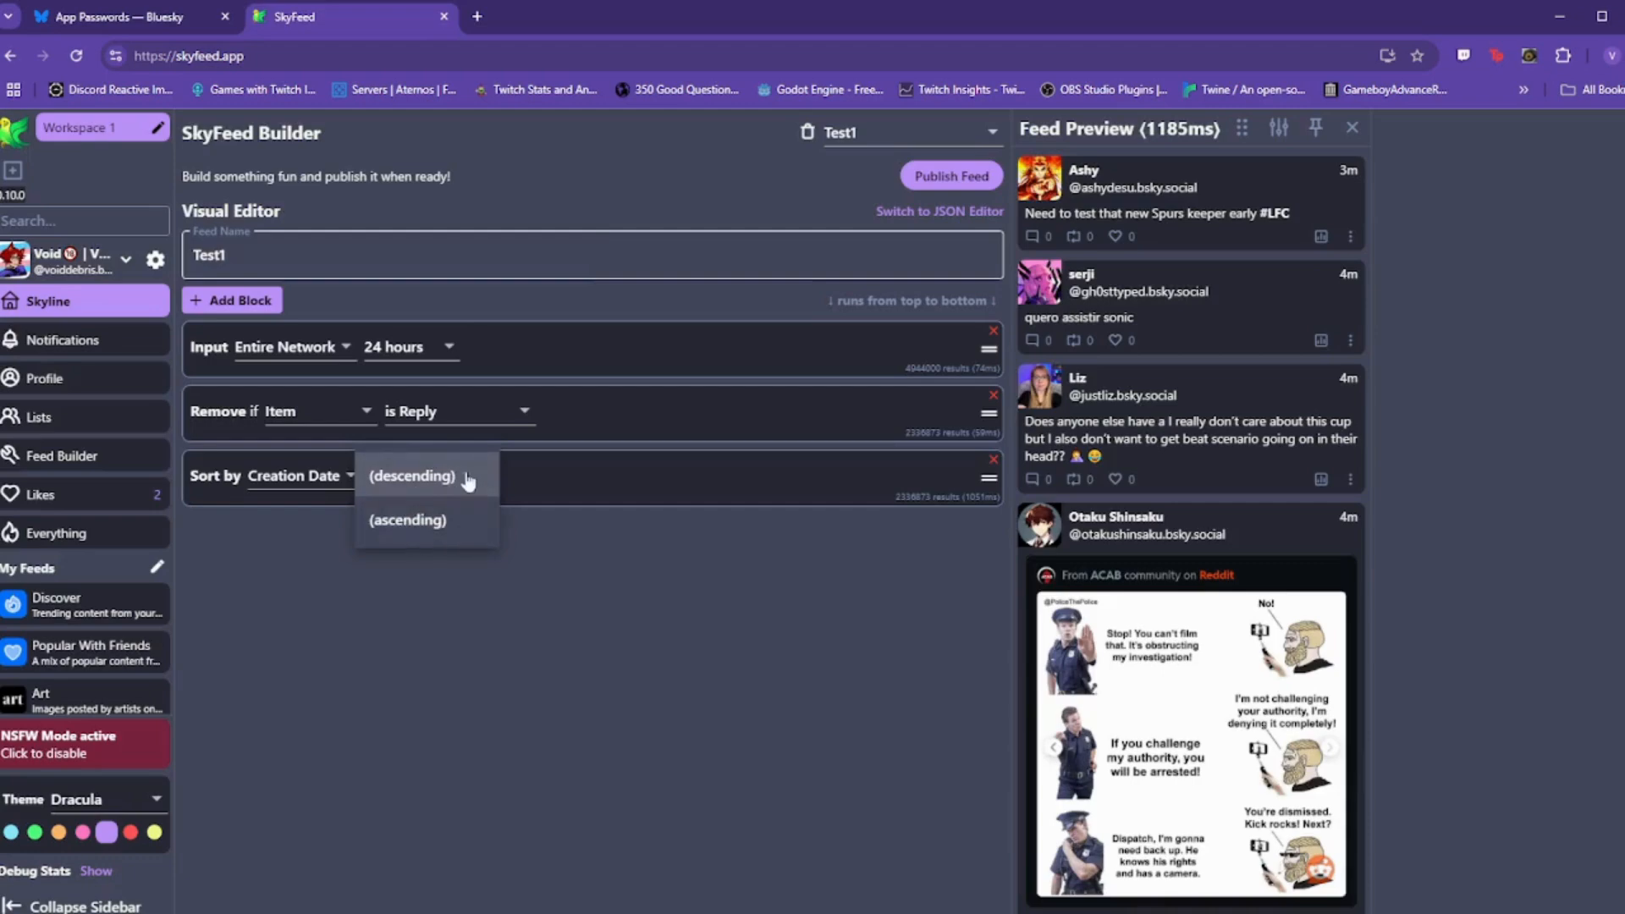
click(590, 472)
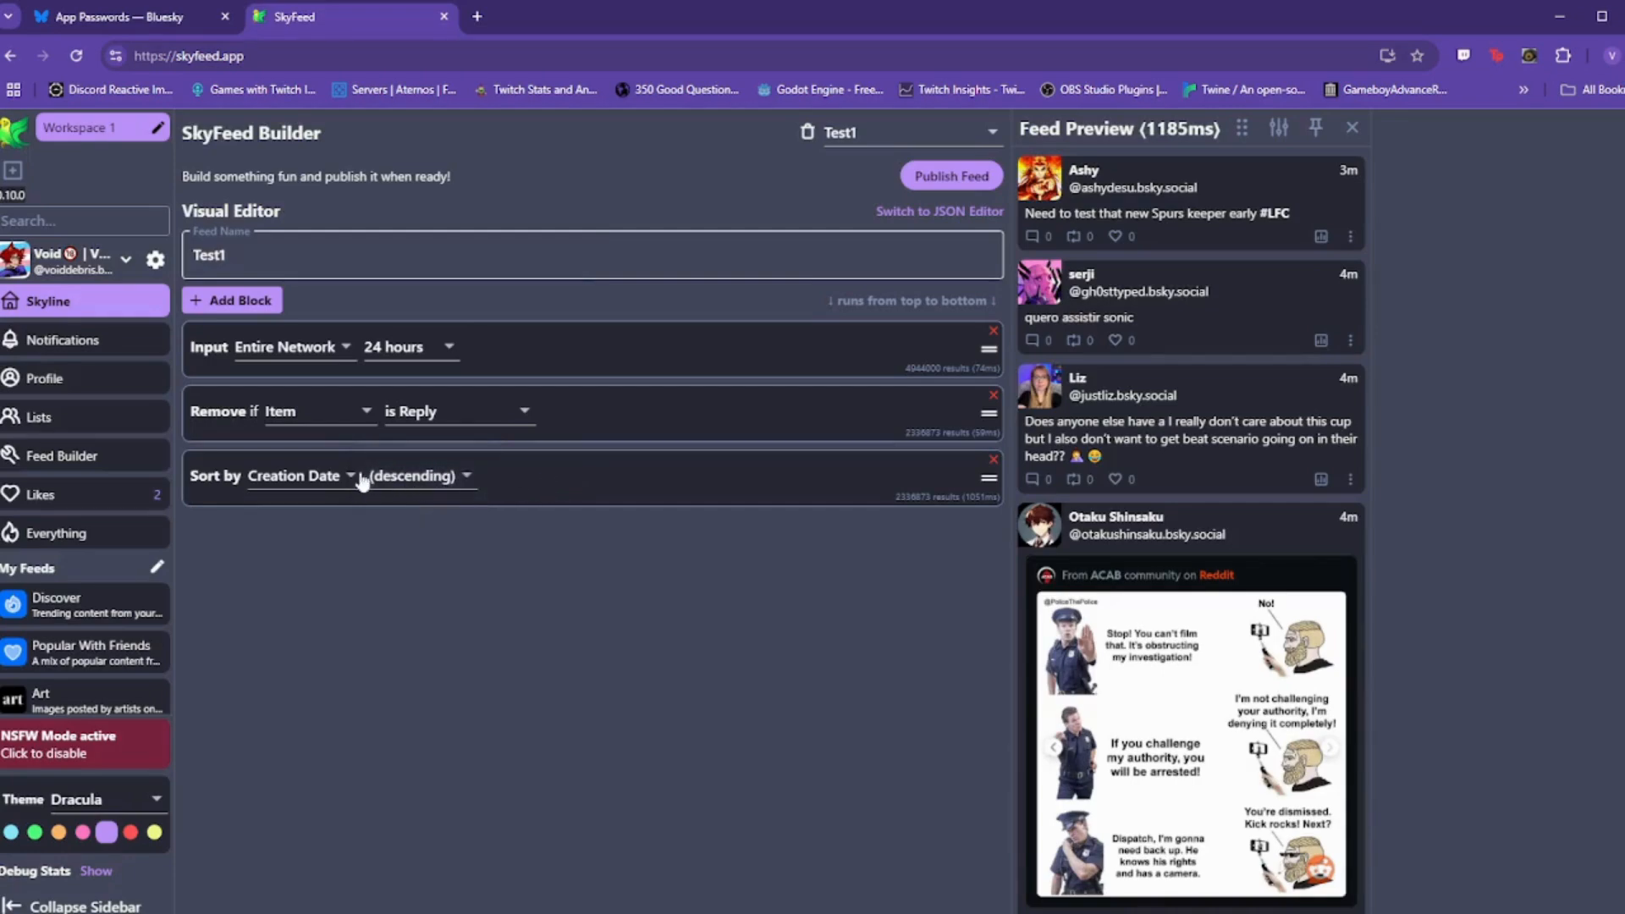
click(330, 475)
click(311, 705)
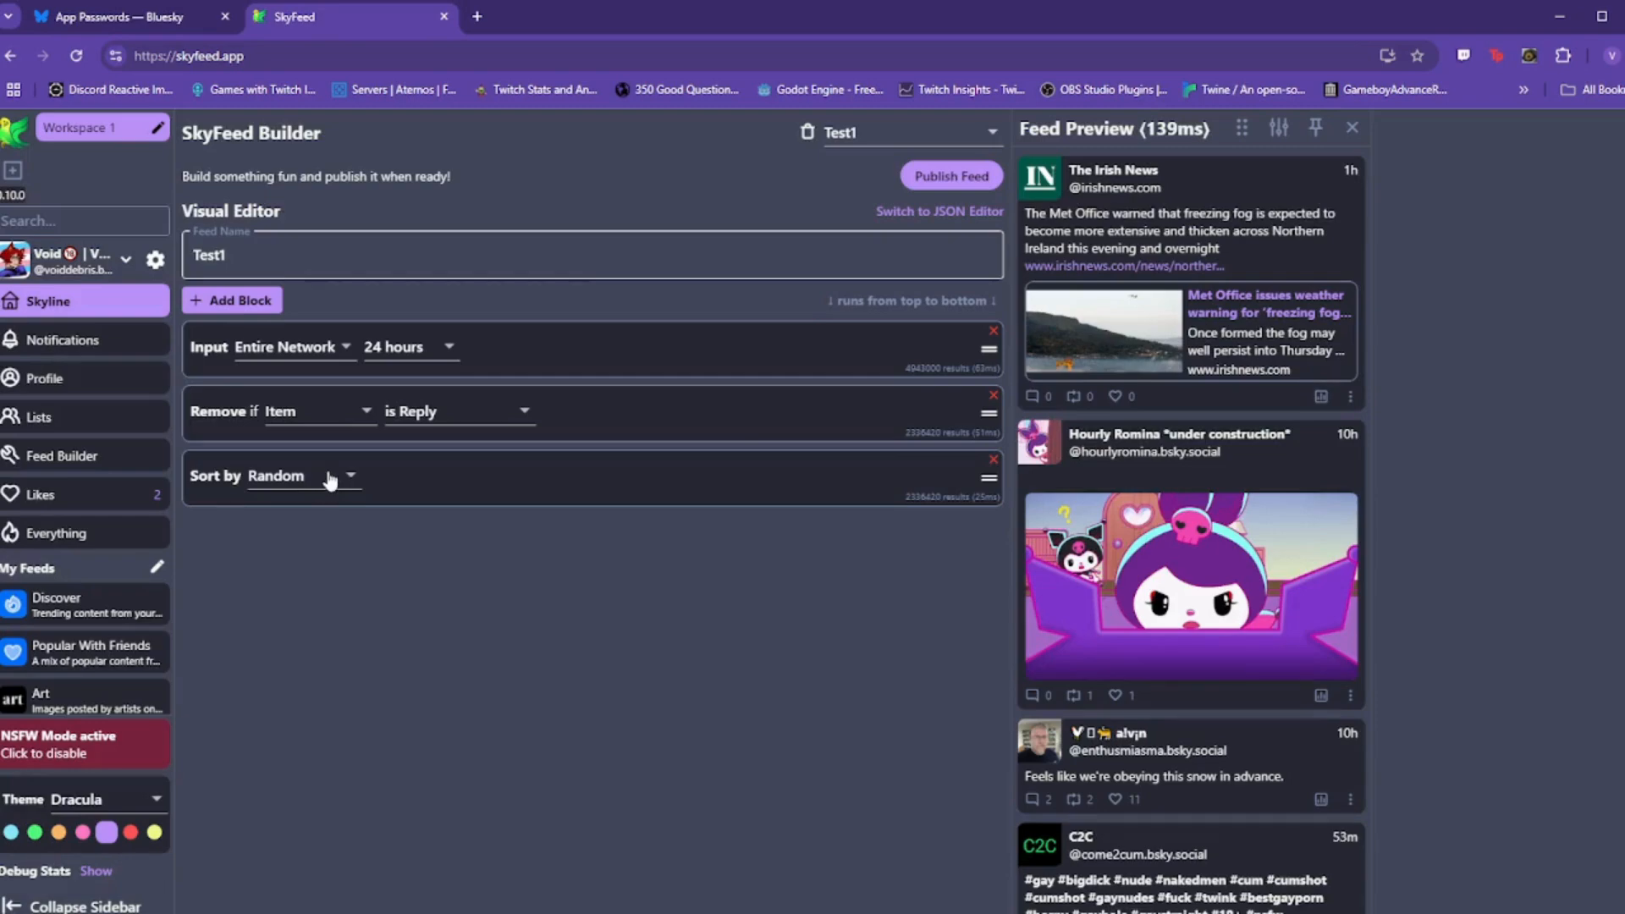
click(330, 480)
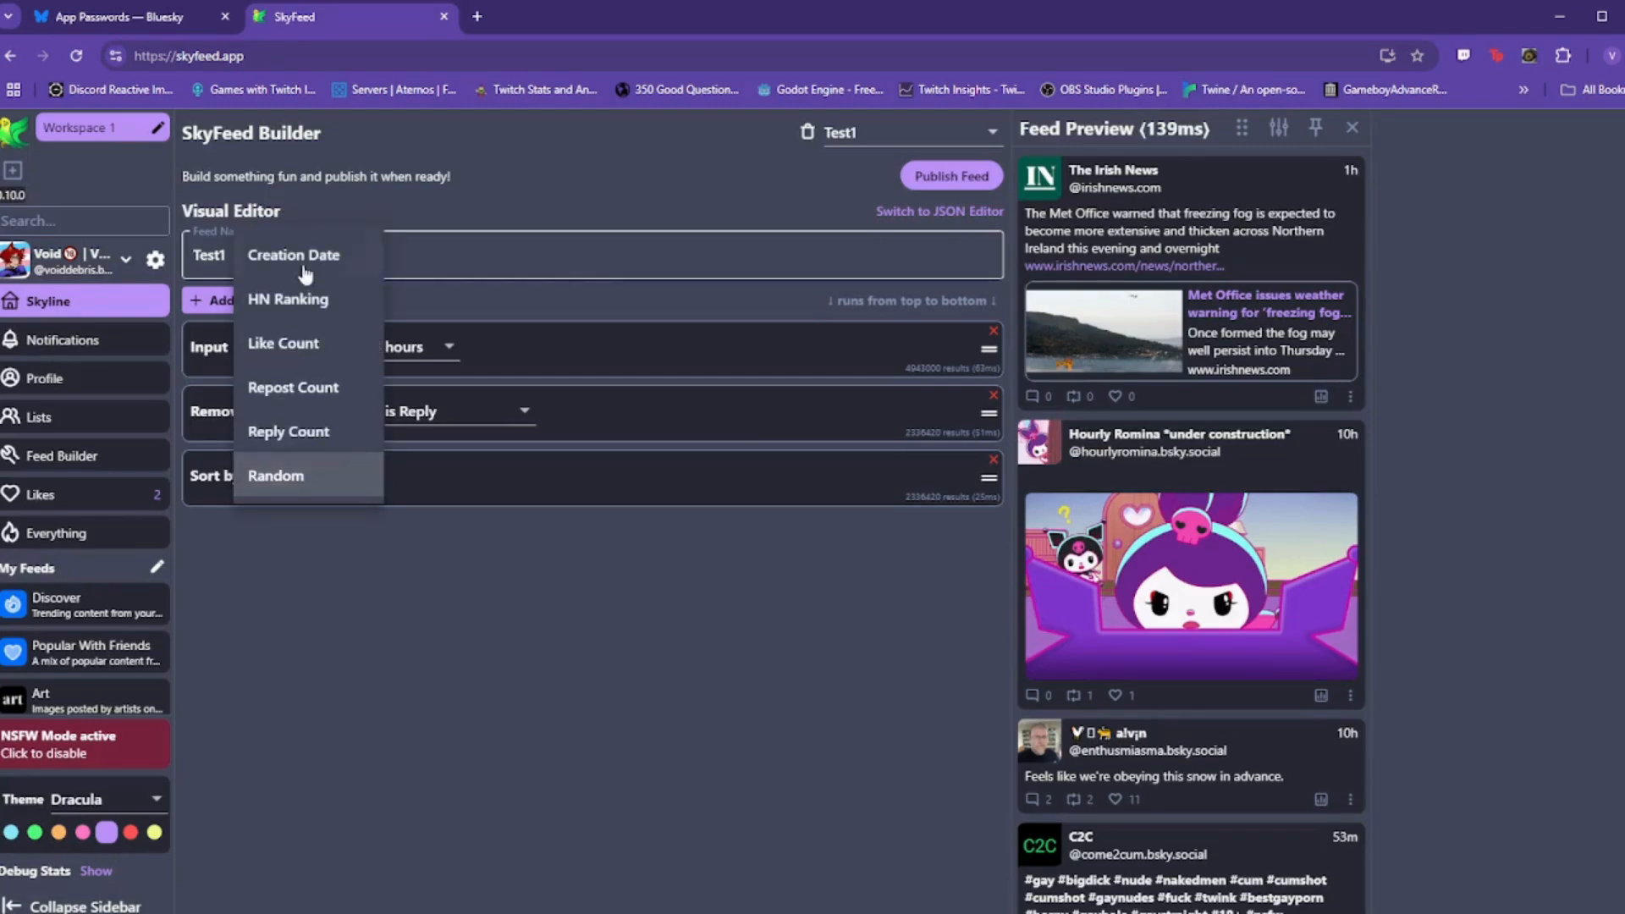
click(301, 264)
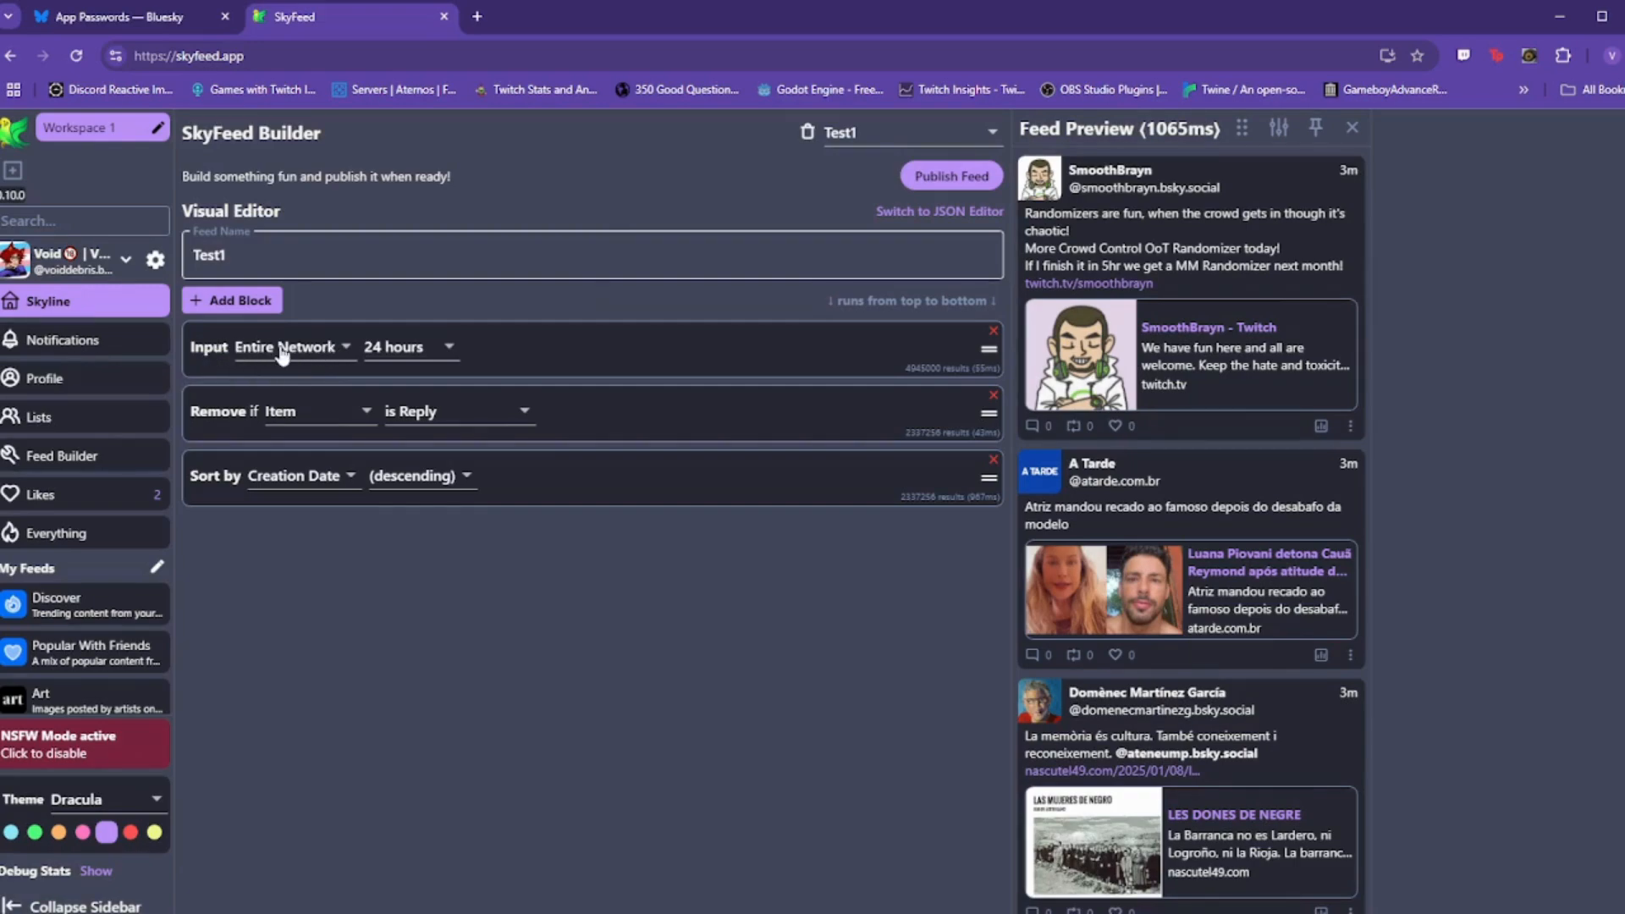
Step: Switch the Test1 input from Entire Network to Tags and enter cat,dog
click(315, 350)
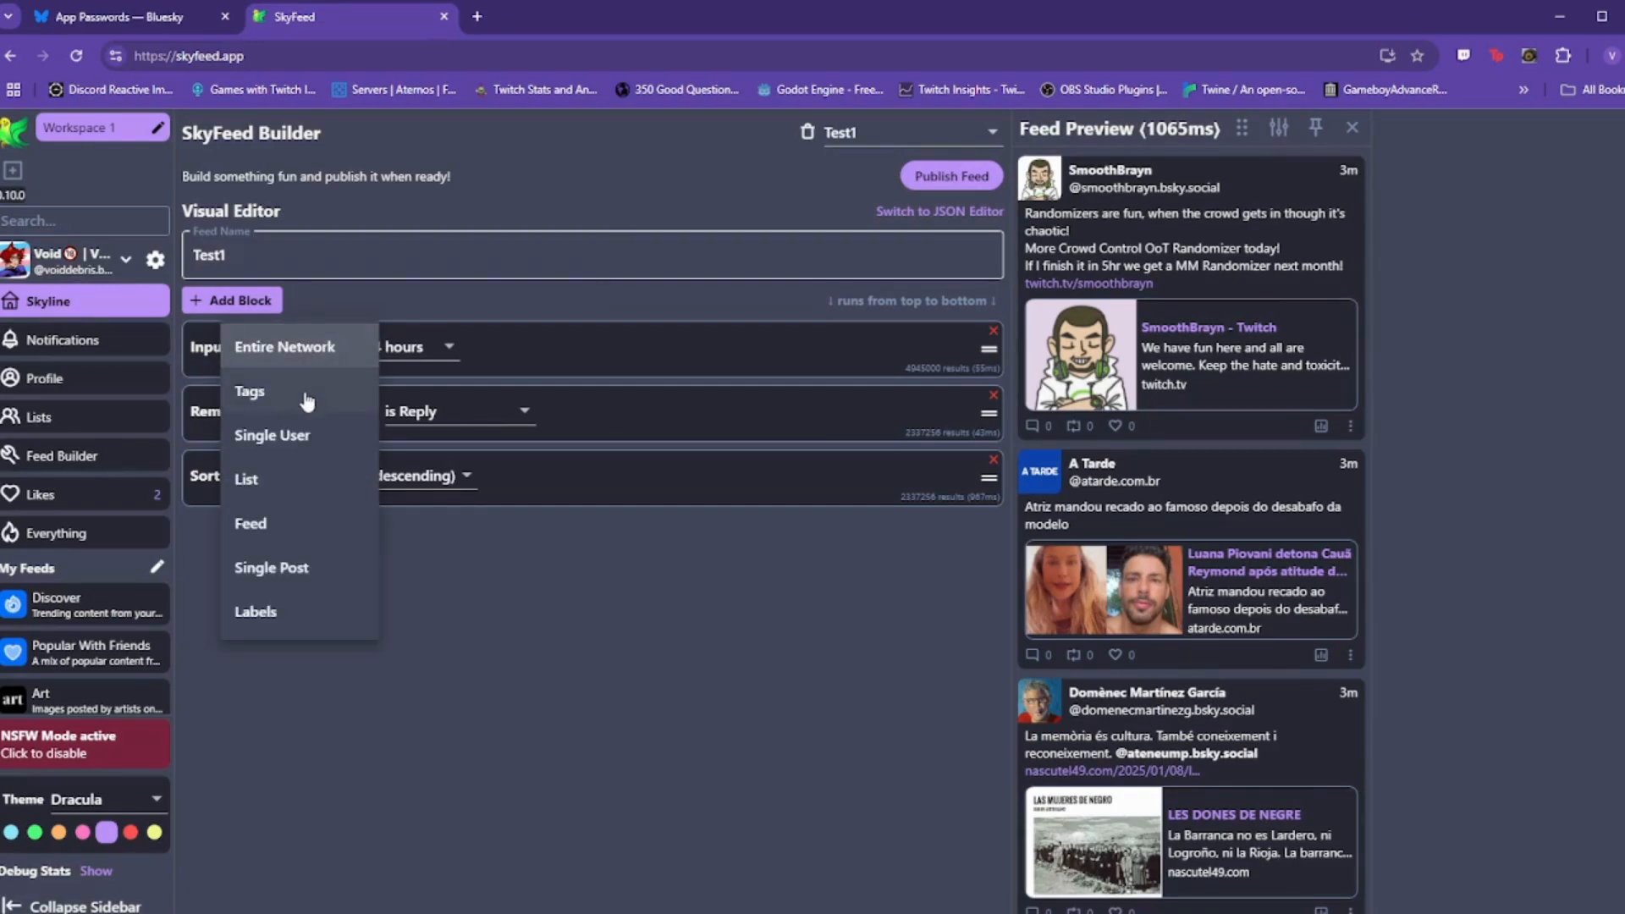
click(298, 394)
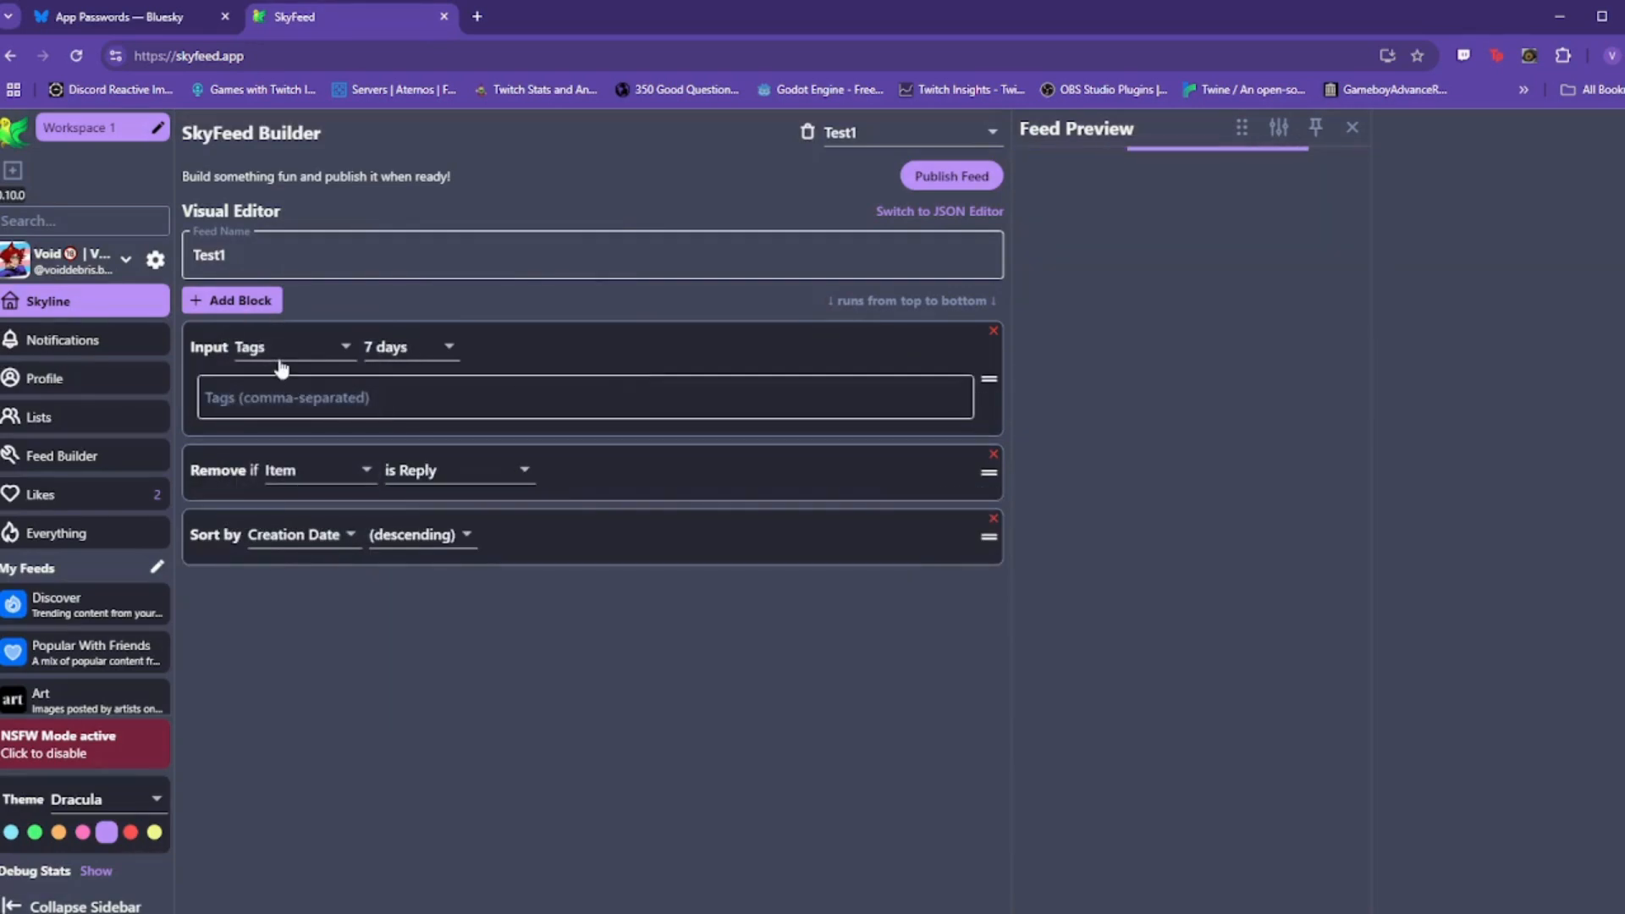
click(319, 402)
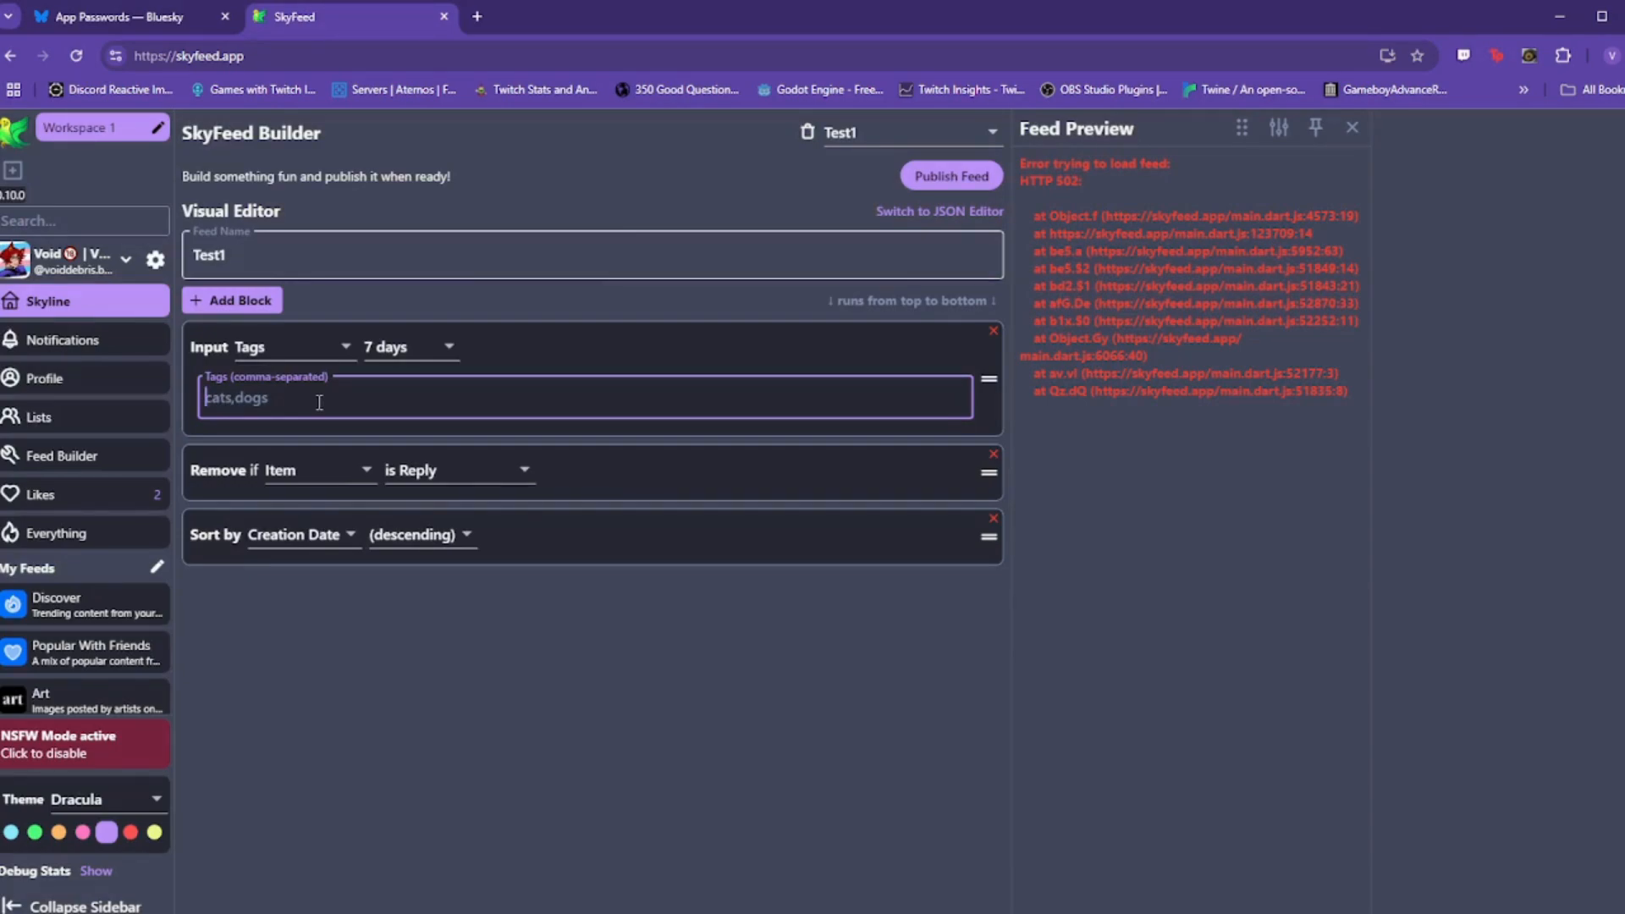
text(cat)
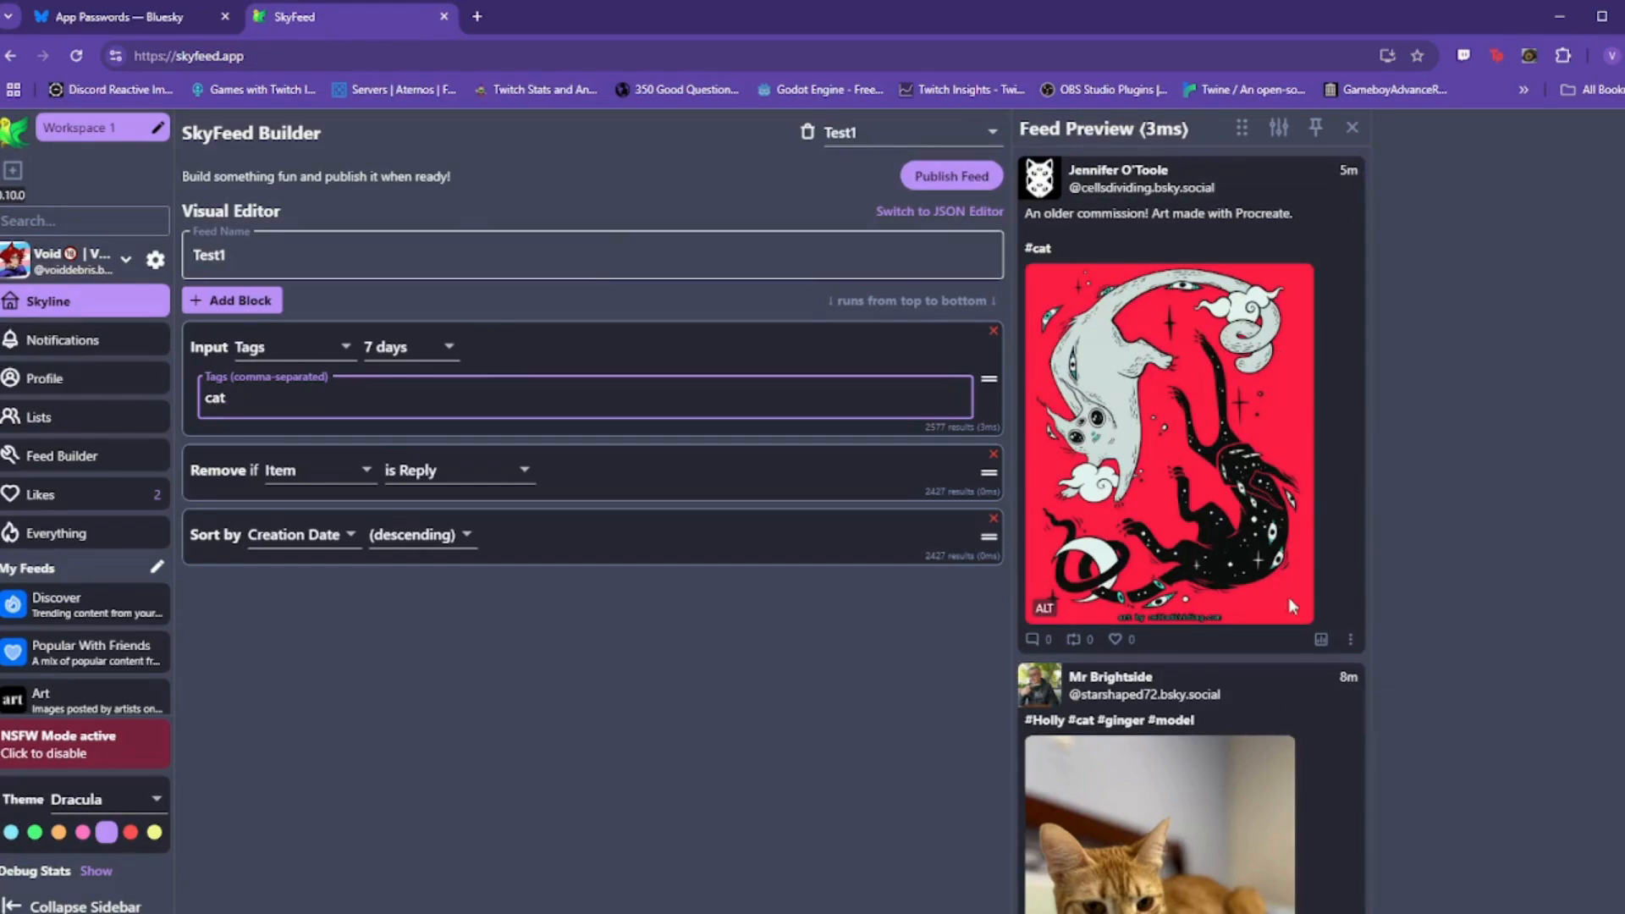
scroll(1265, 481, down, 10)
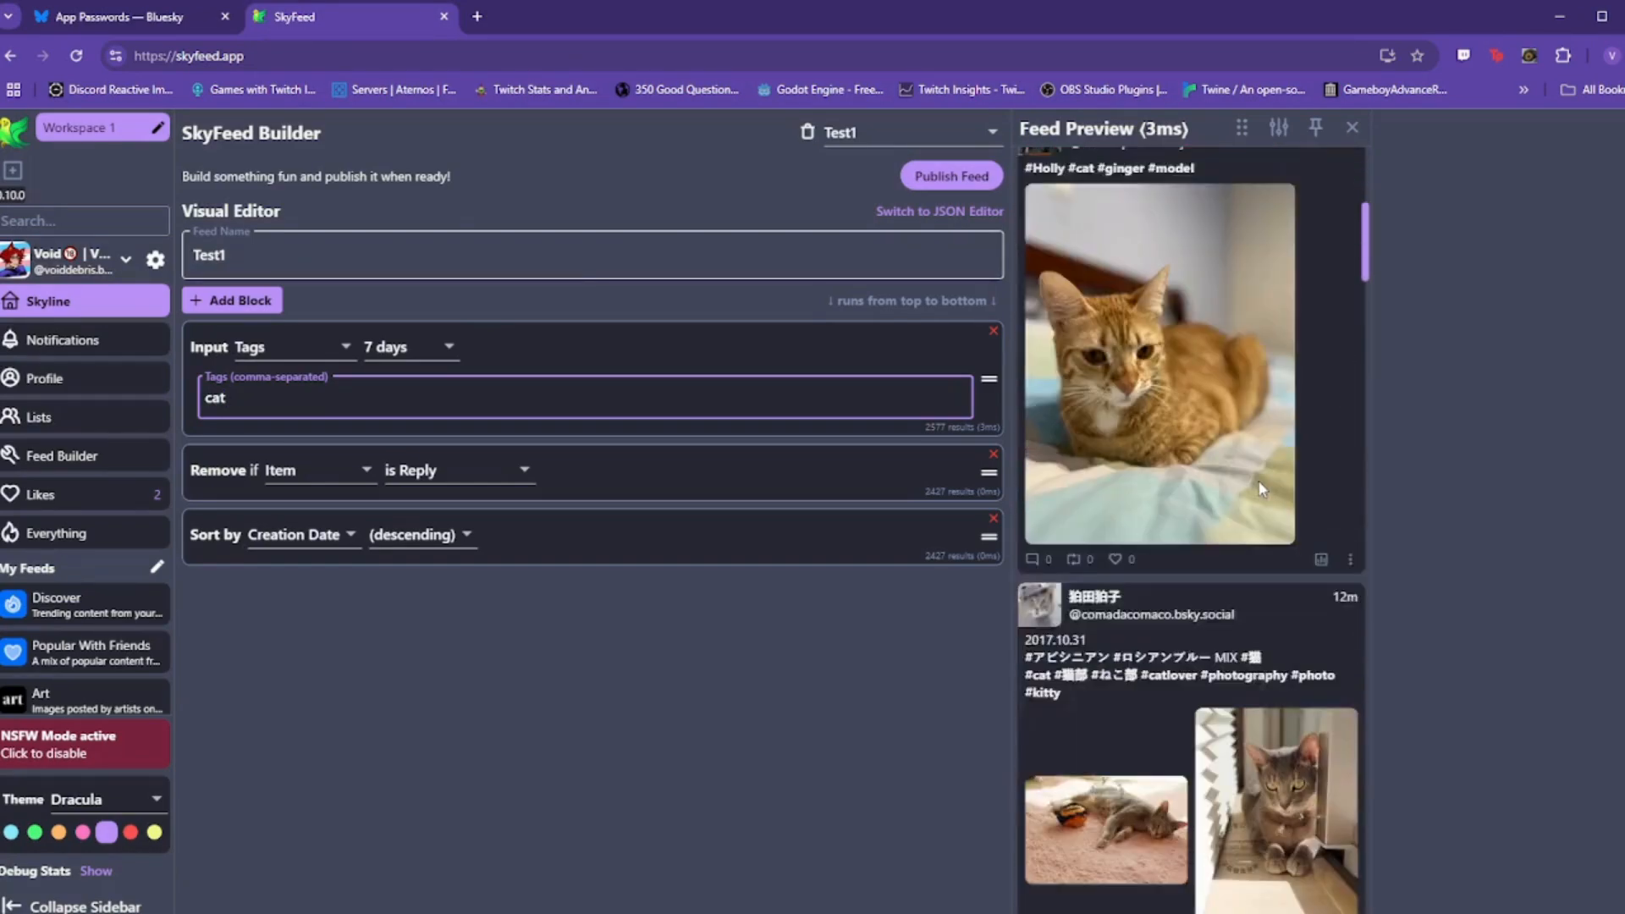
scroll(1262, 491, down, 8)
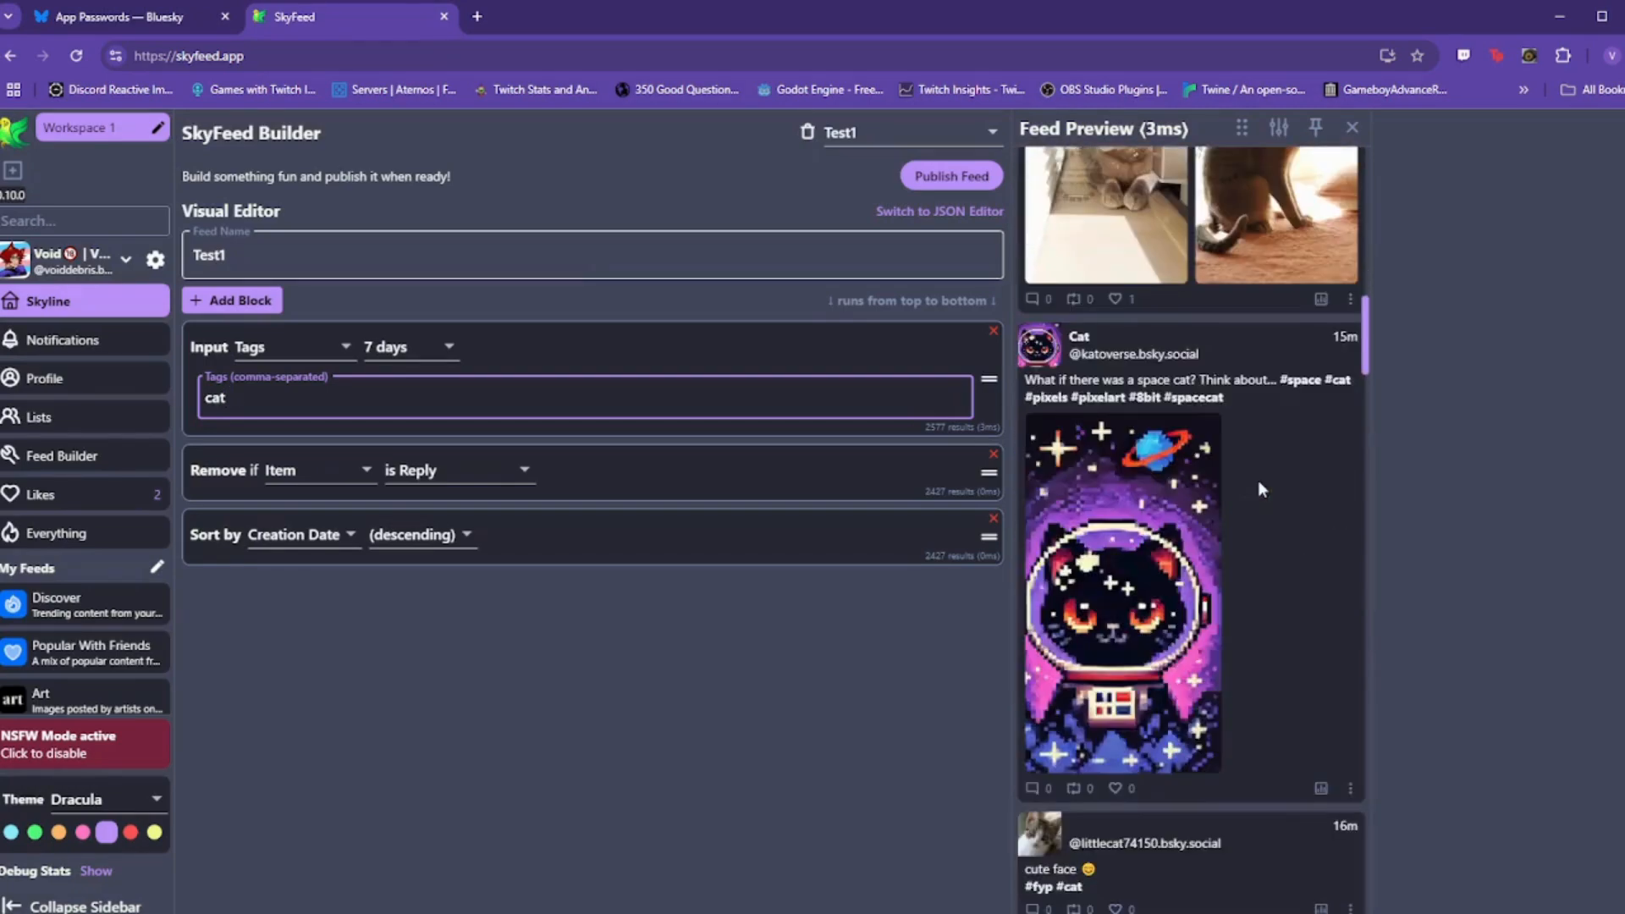
scroll(1258, 490, down, 1)
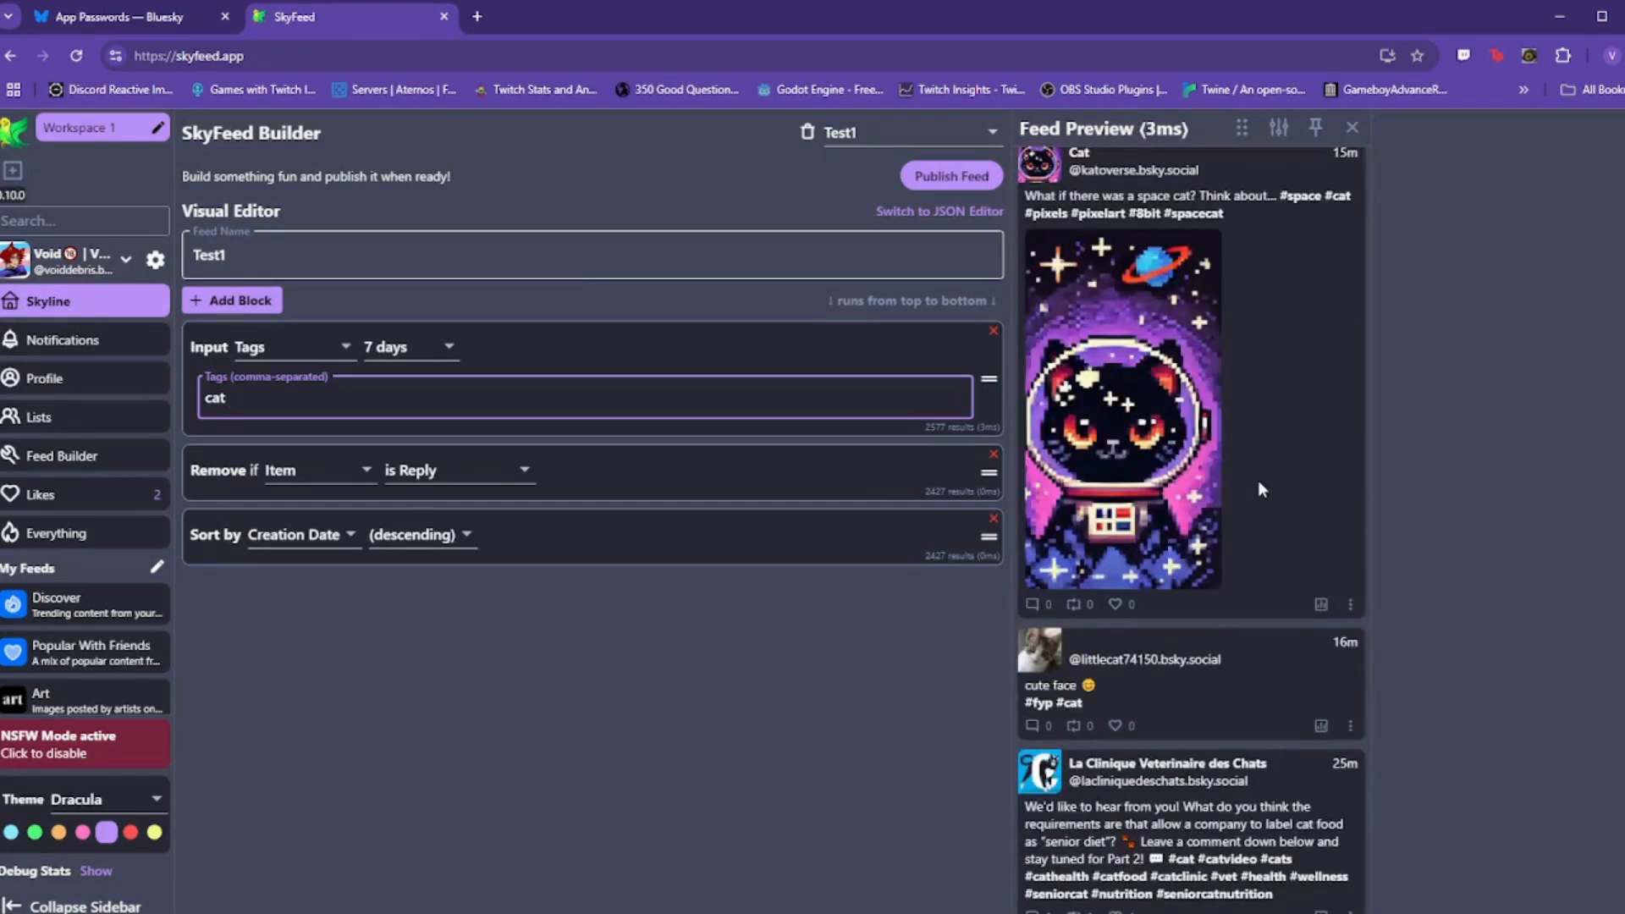
scroll(1259, 483, down, 3)
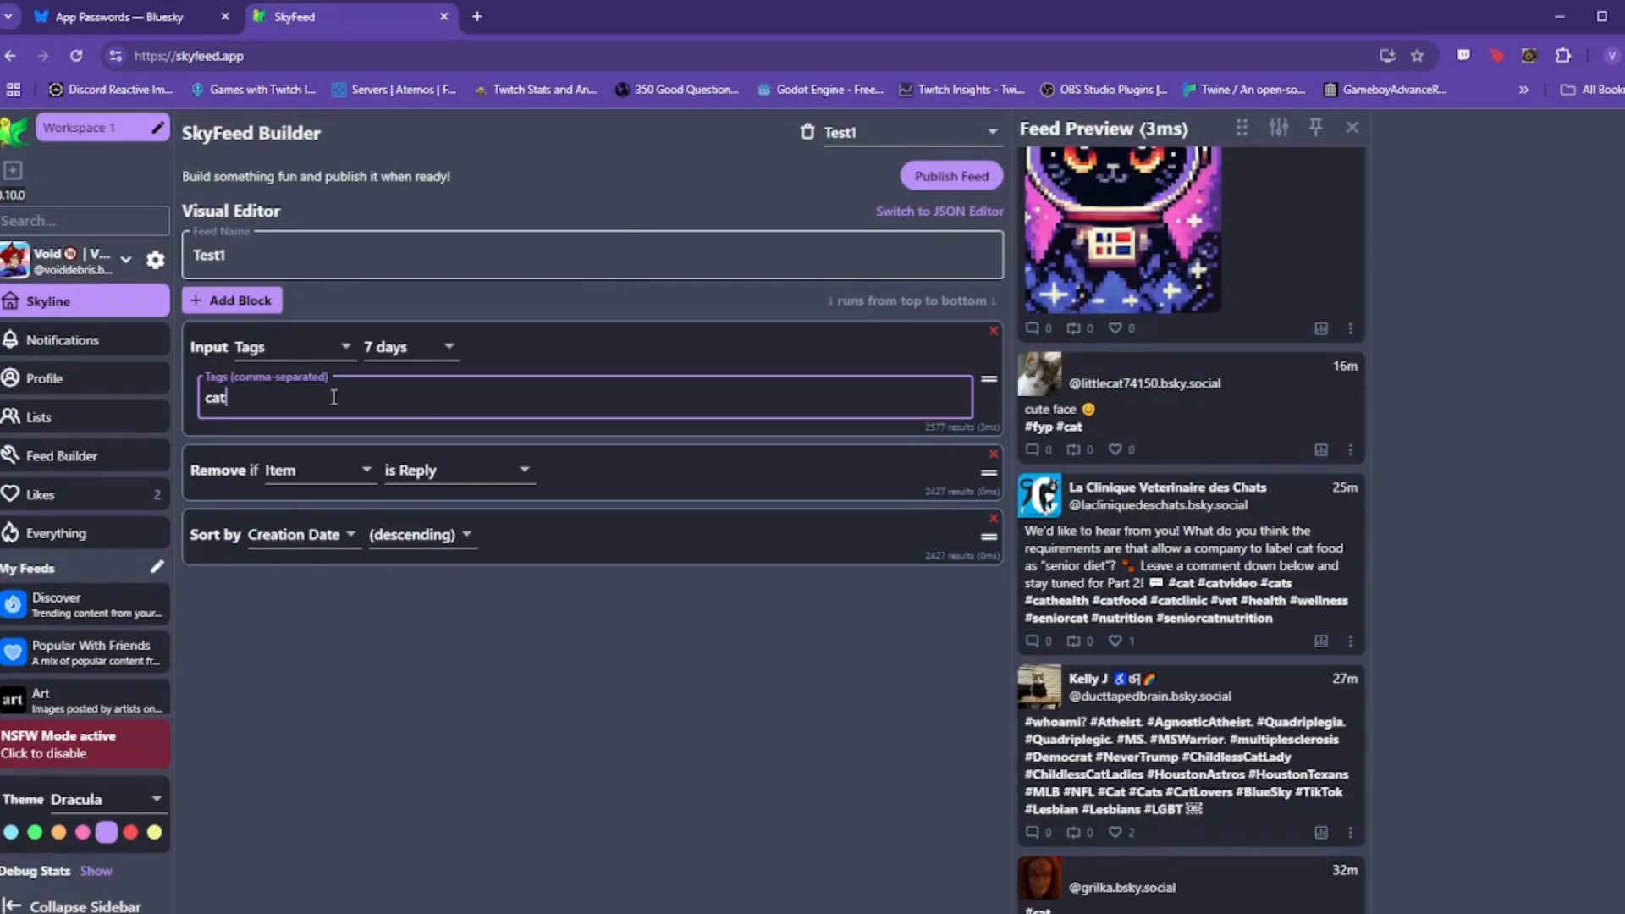
text(,dog)
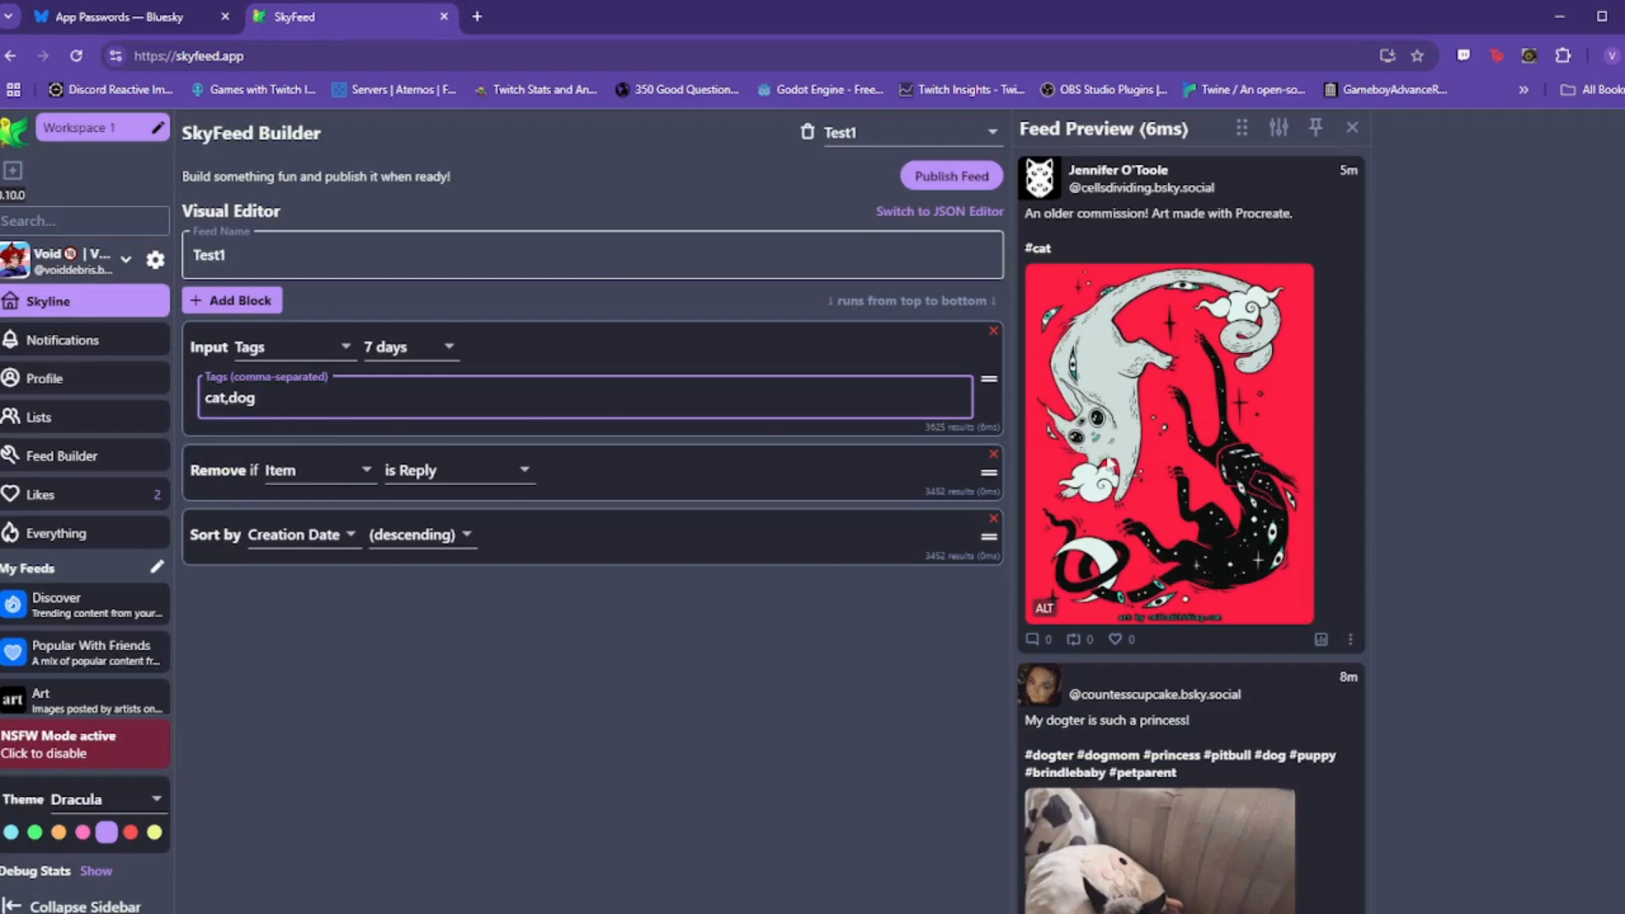
scroll(1246, 465, down, 4)
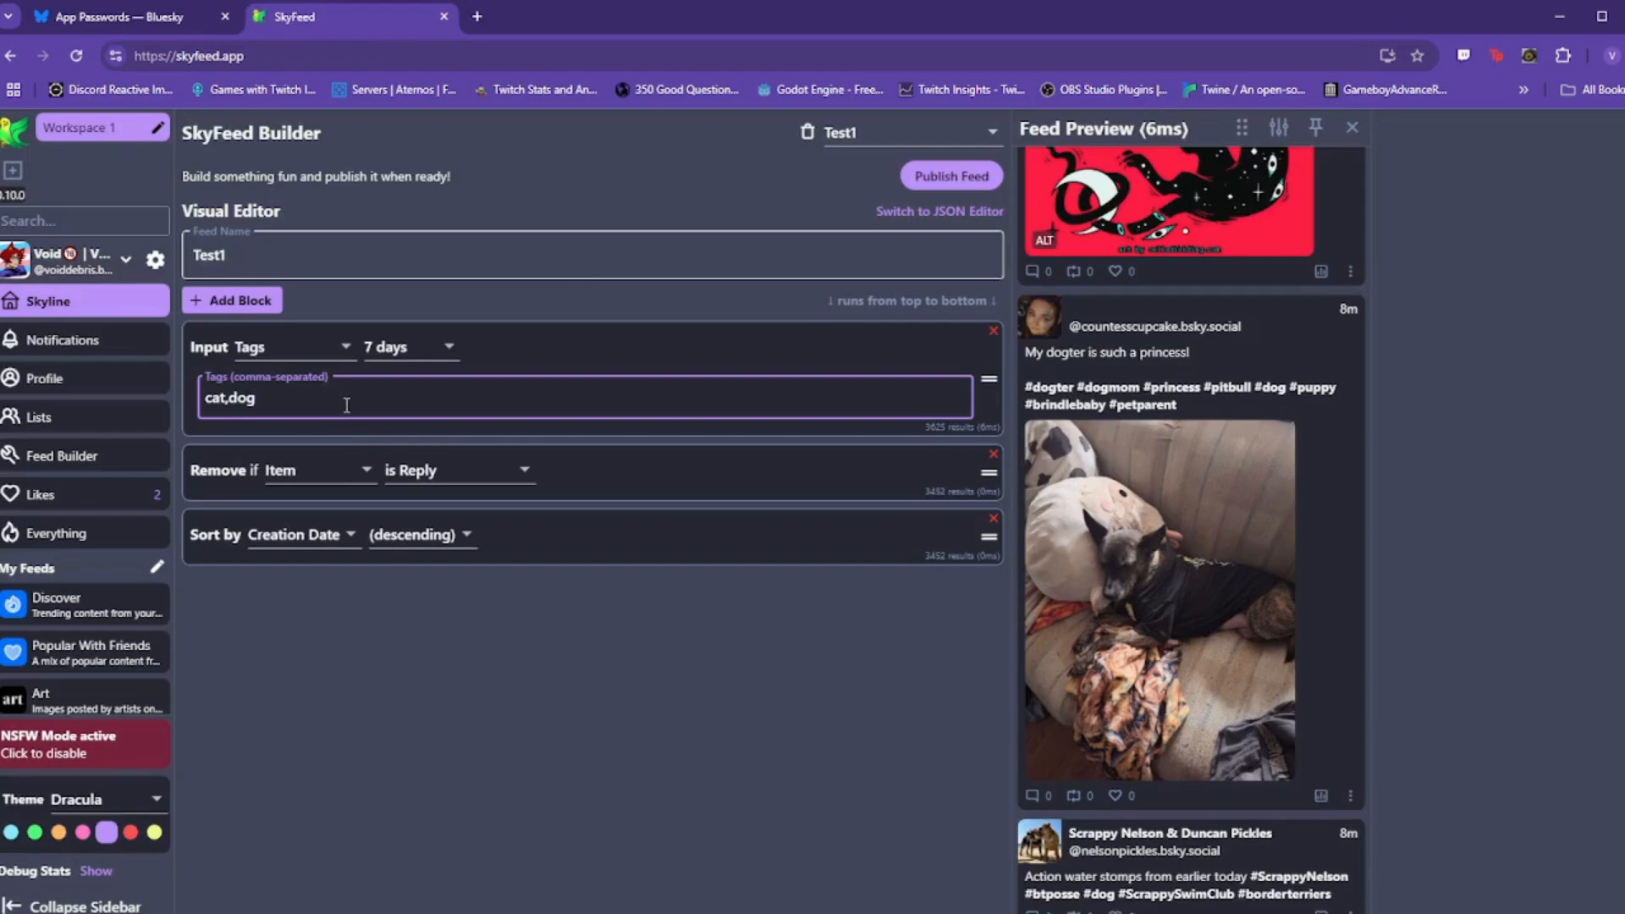
click(595, 351)
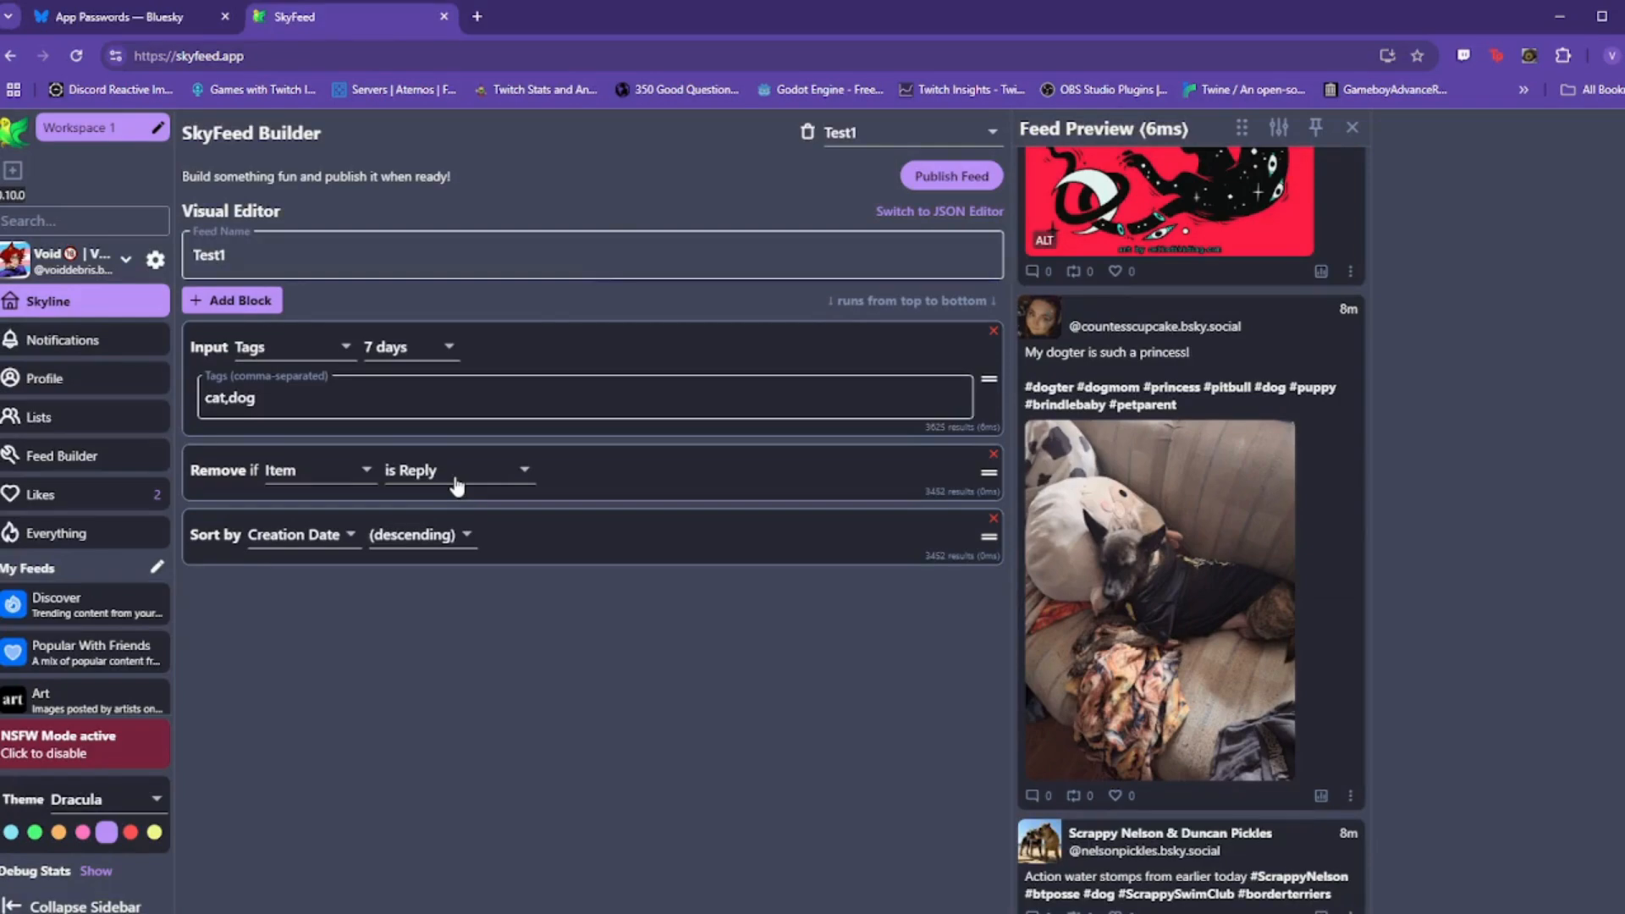
Step: Add a Remove block that filters out posts without images
click(237, 305)
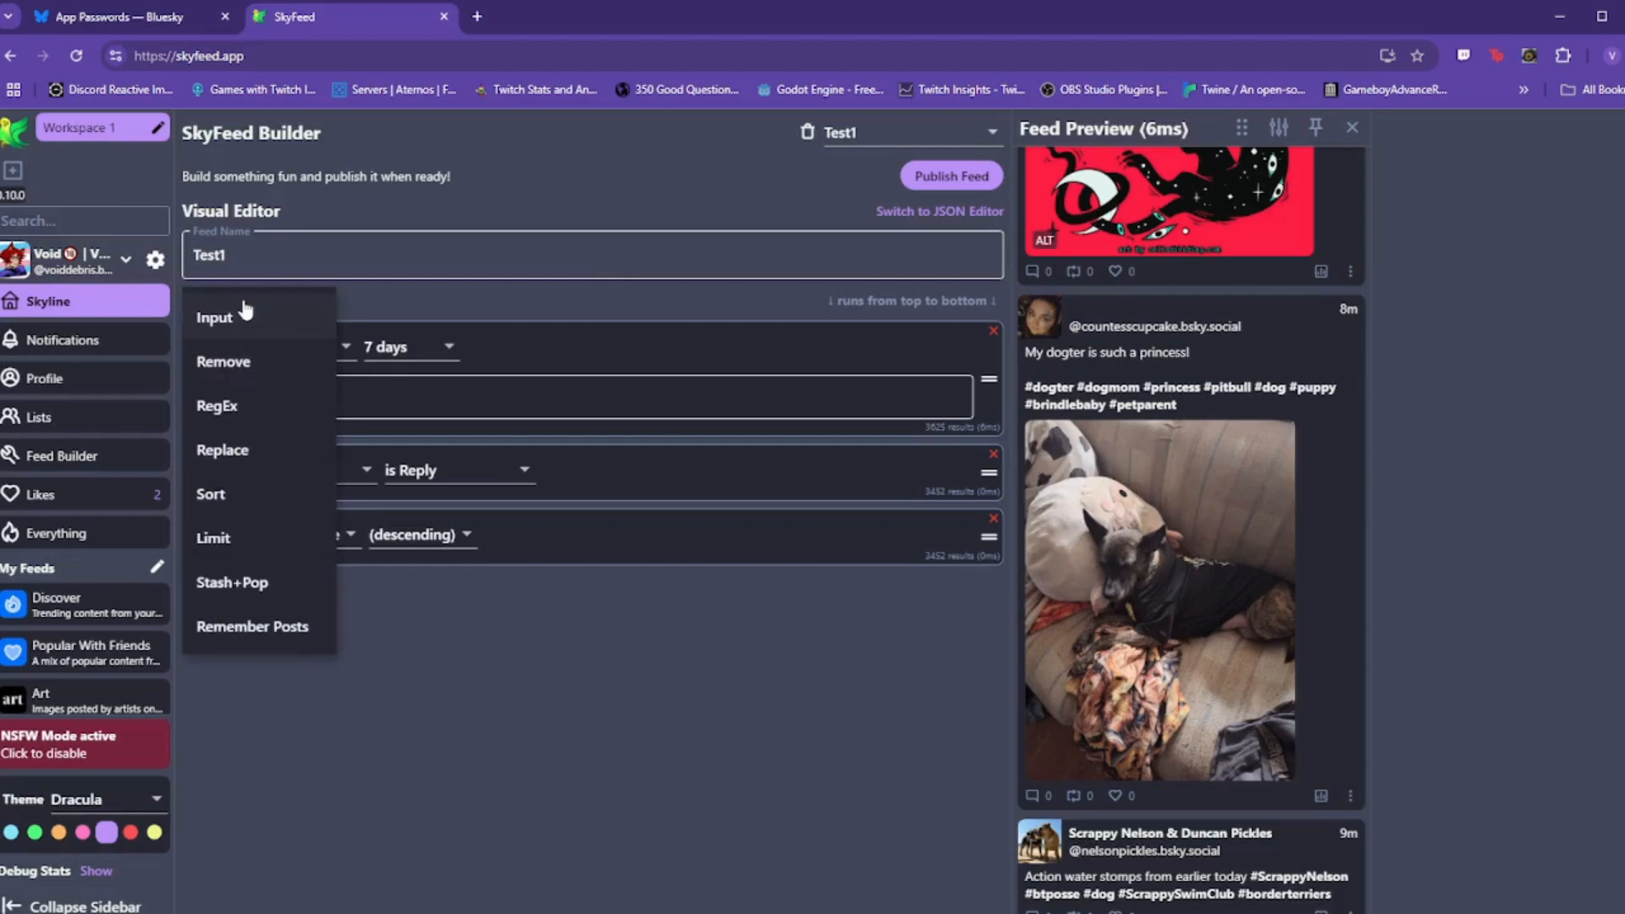
click(242, 362)
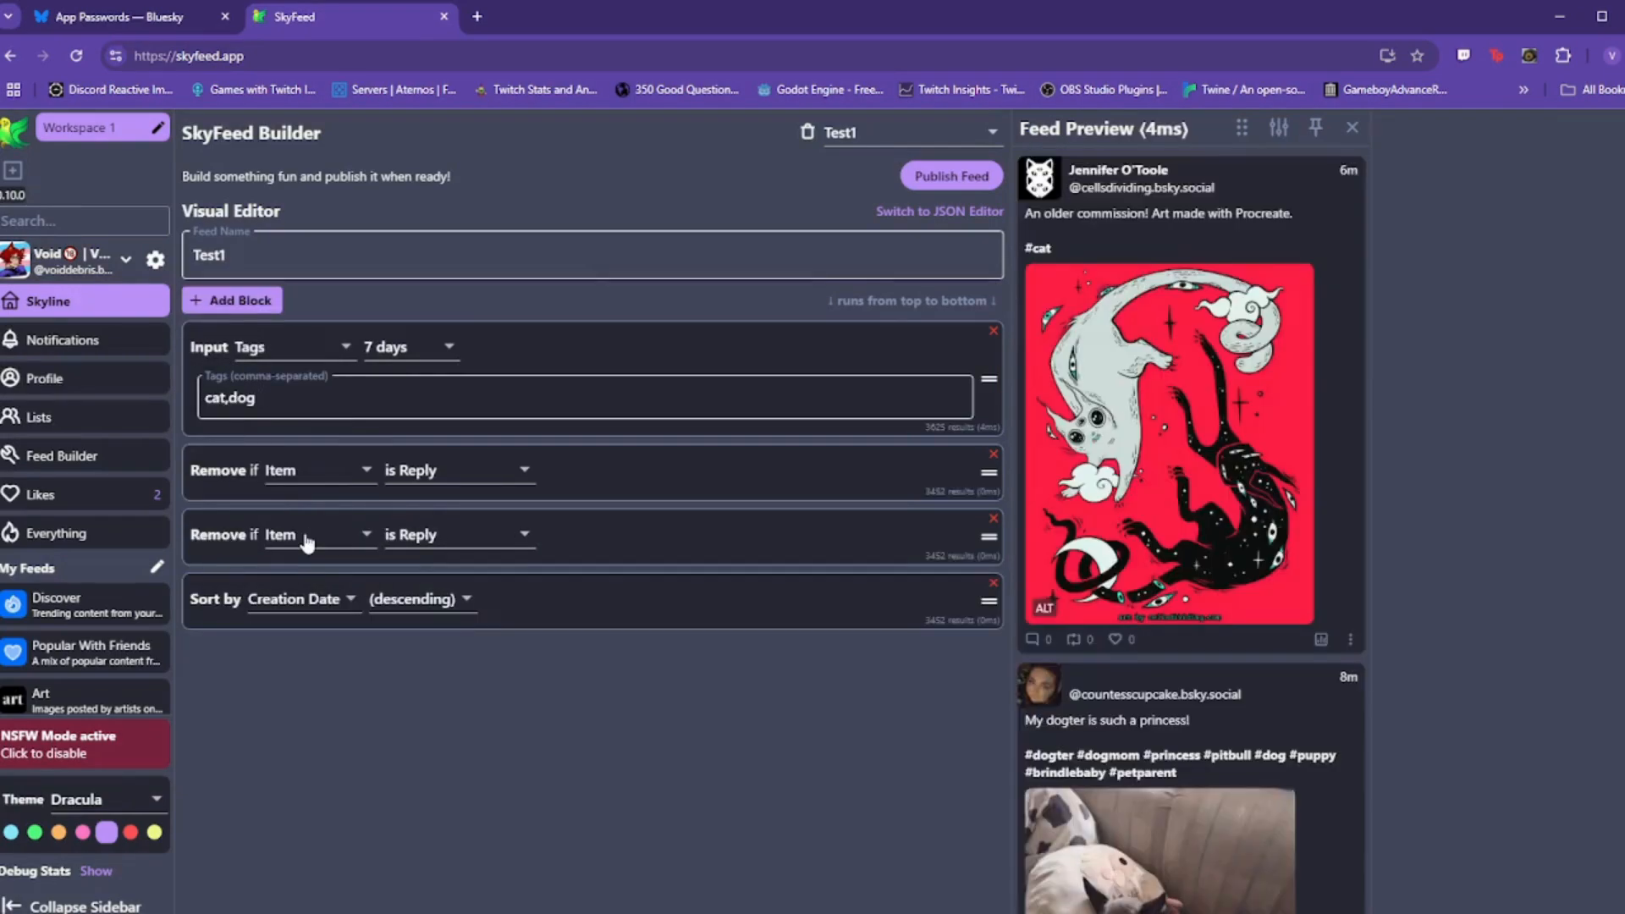
click(308, 541)
click(326, 546)
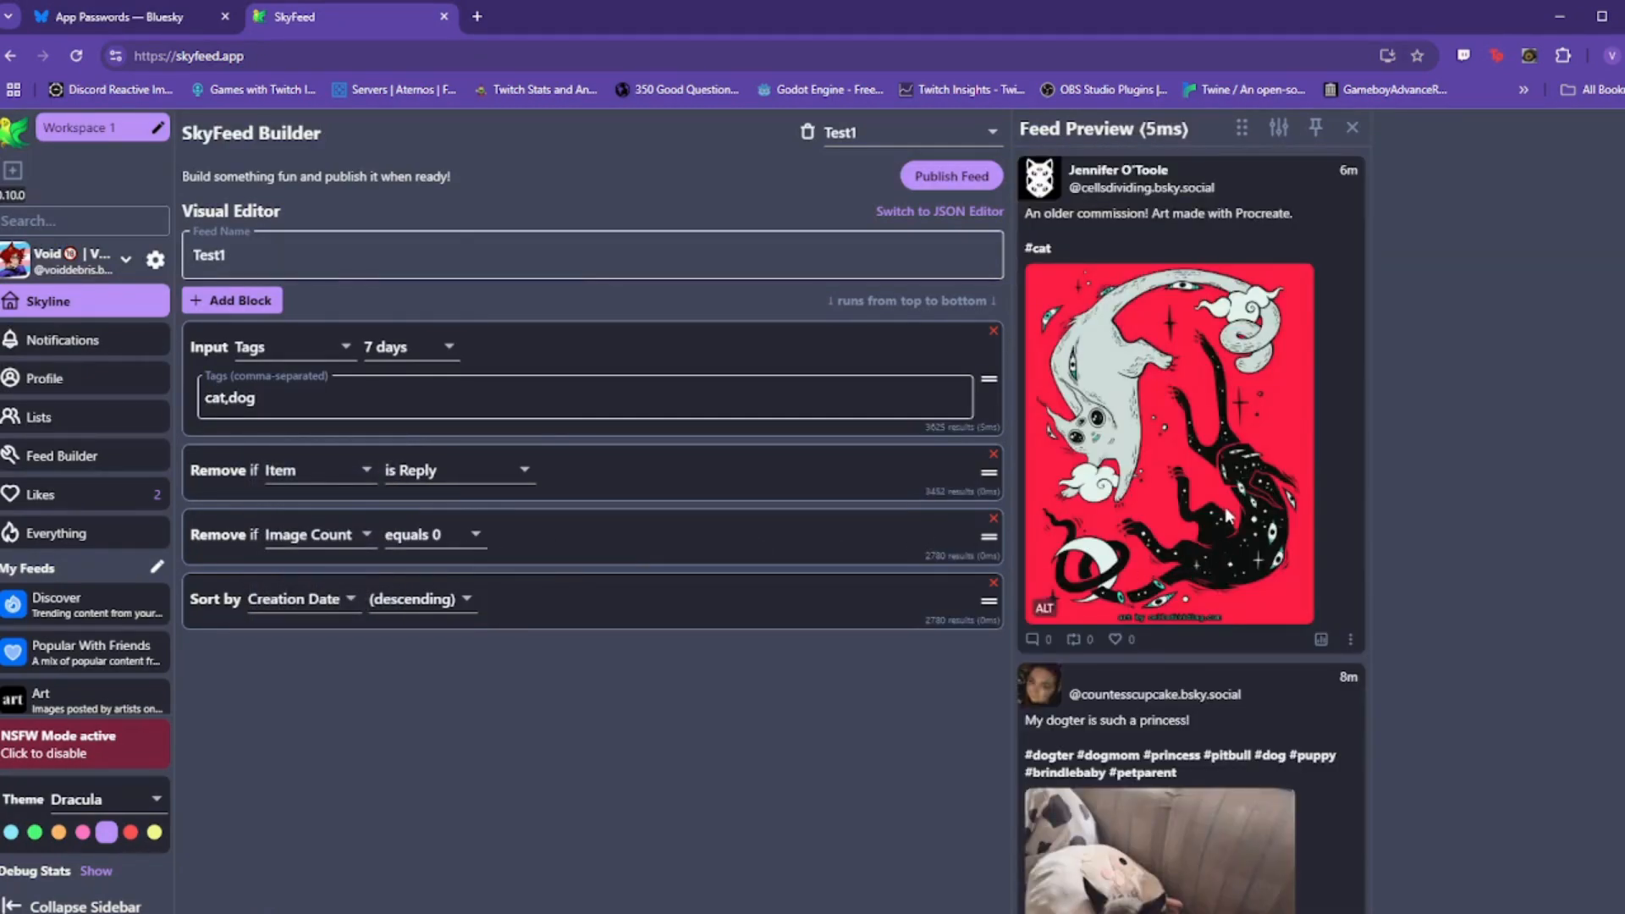
Step: Switch that filter to Like Count and change its threshold from 12 to 1
scroll(1250, 483, down, 7)
scroll(1253, 496, down, 8)
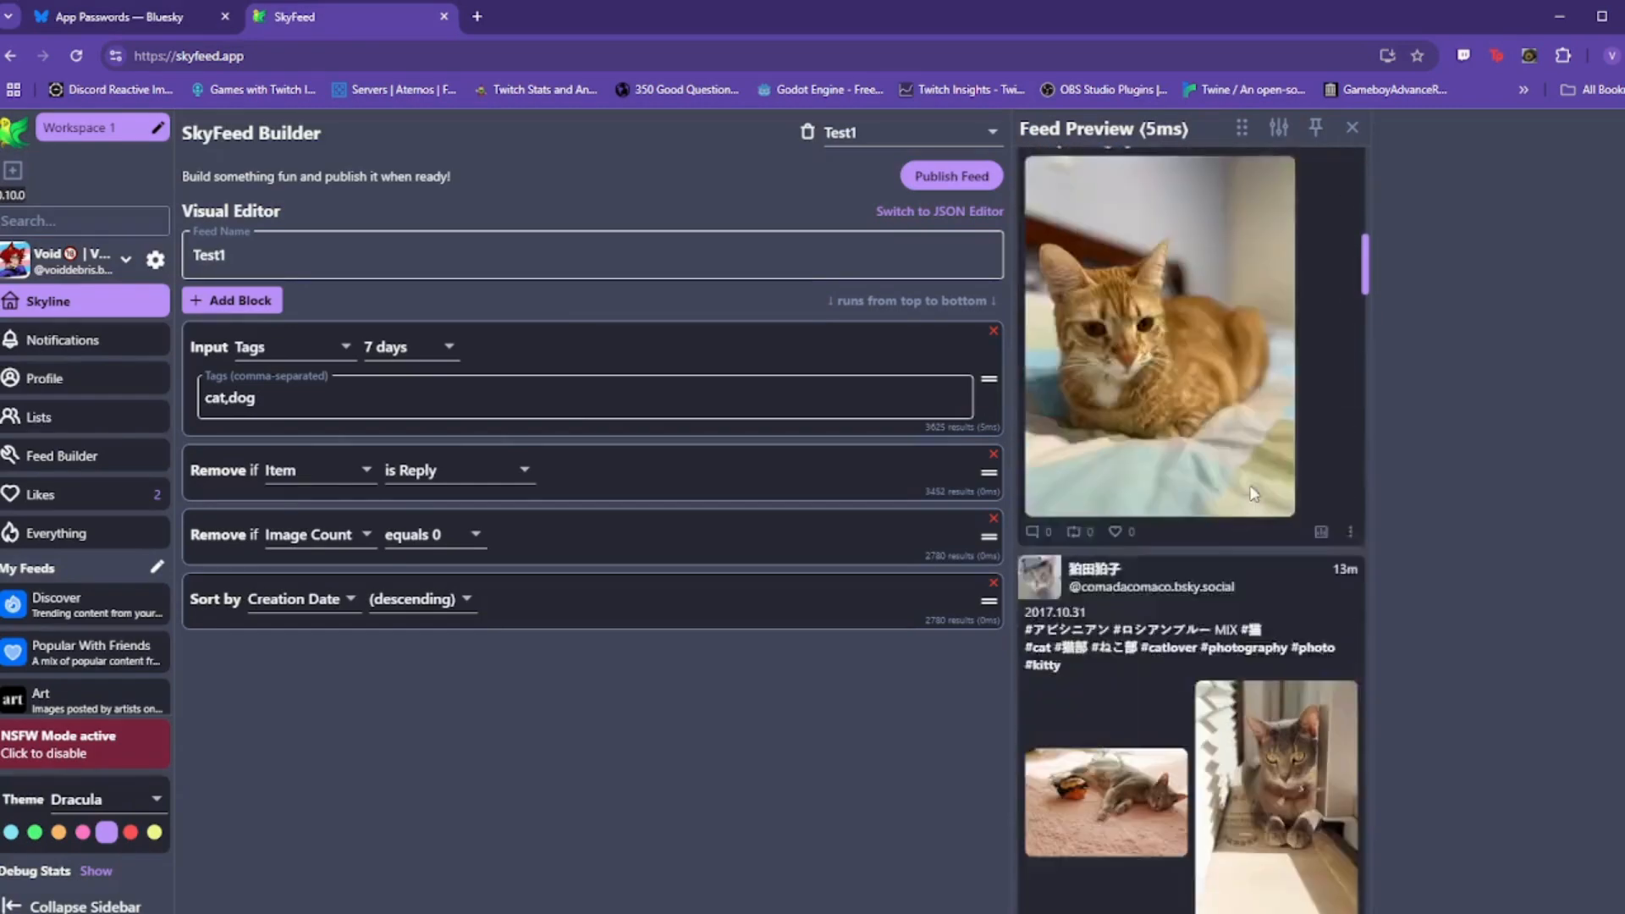
scroll(1253, 496, up, 8)
scroll(1251, 491, up, 6)
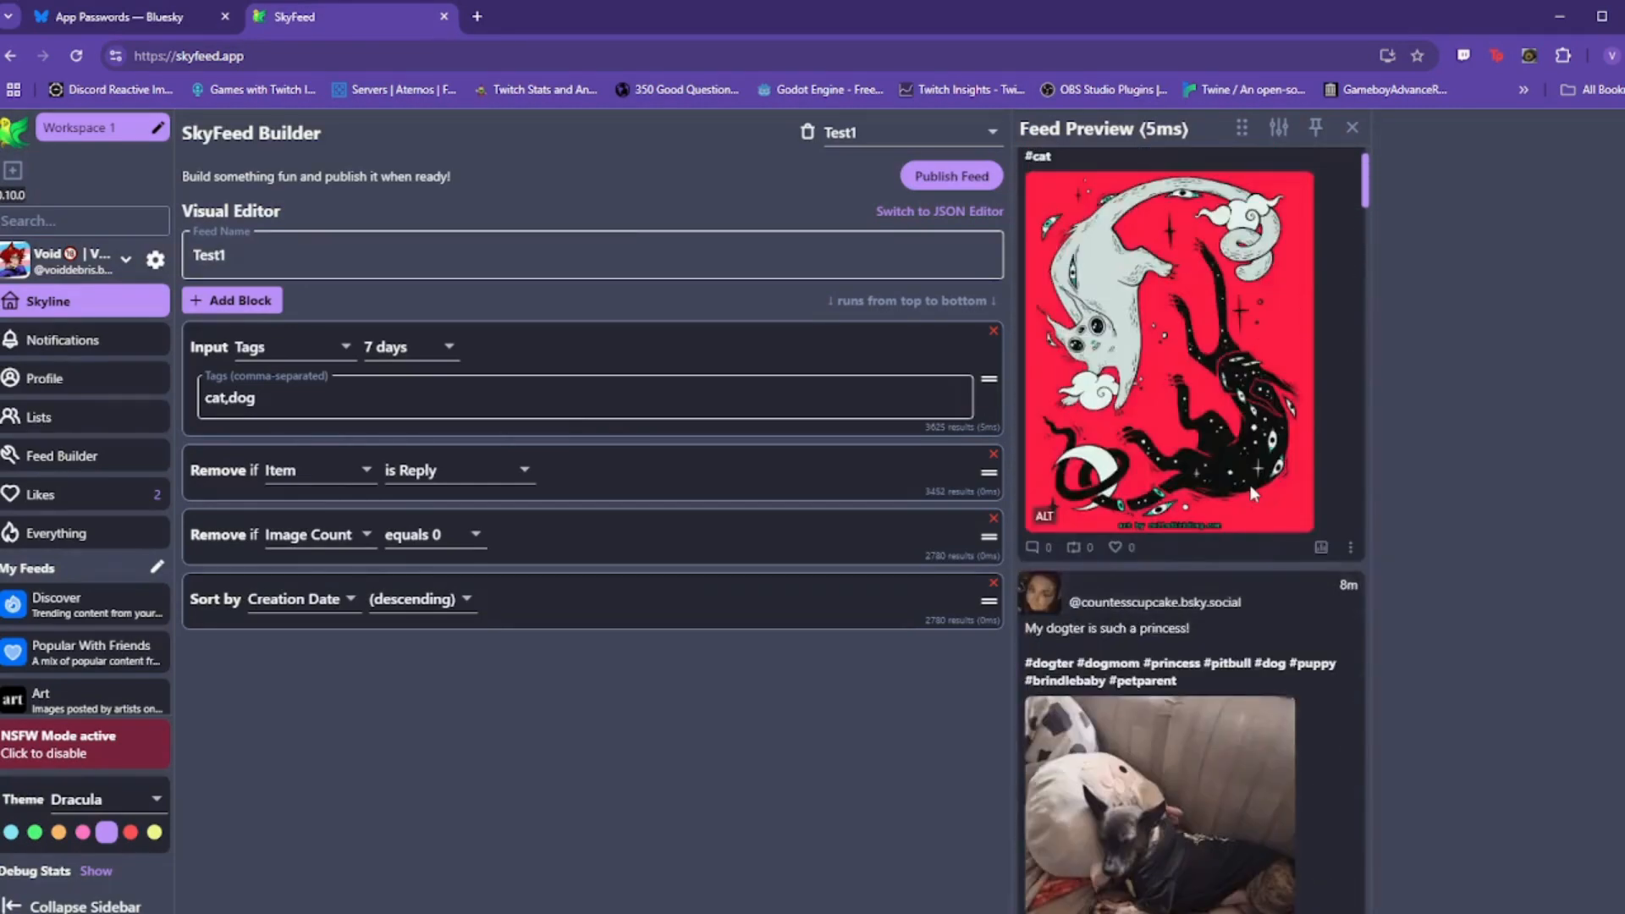
click(367, 540)
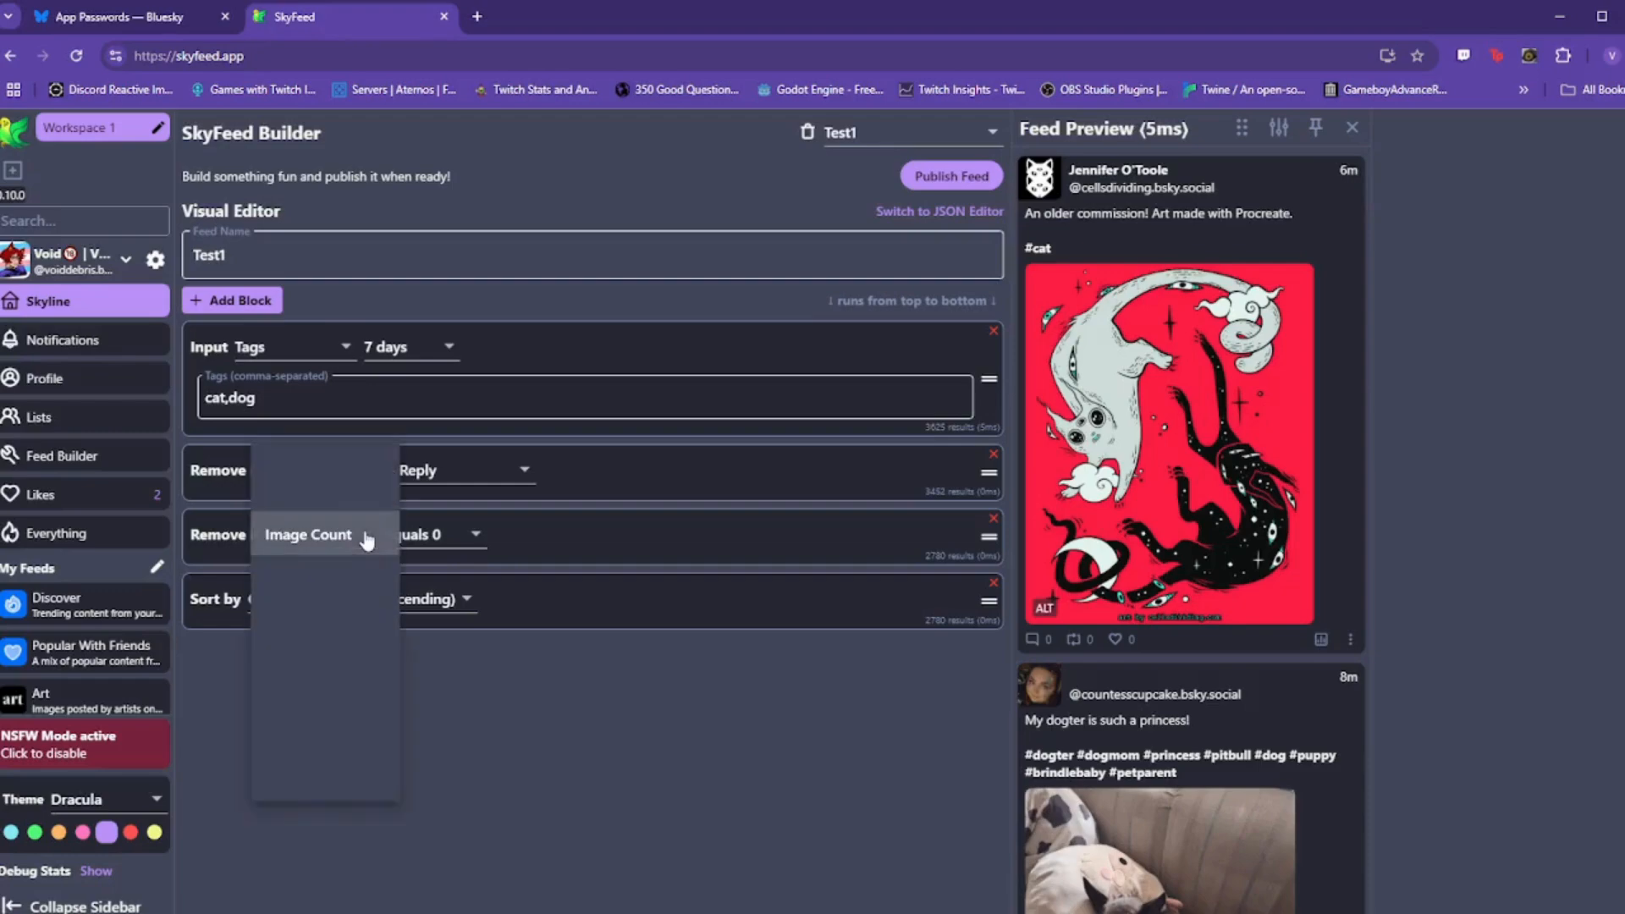
click(314, 575)
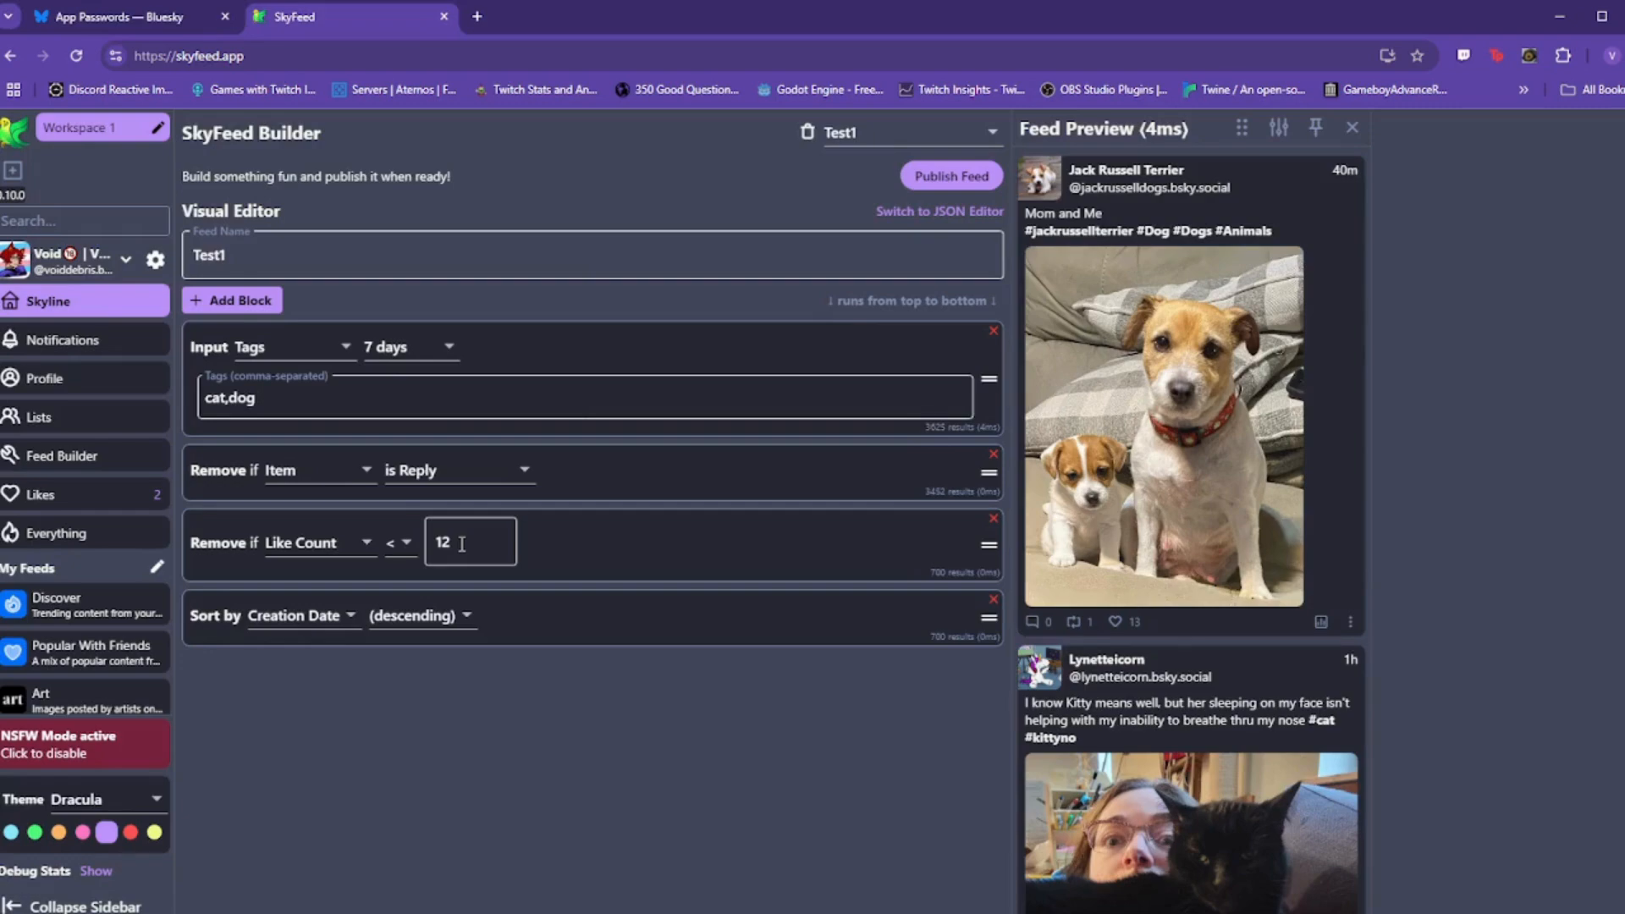
drag(461, 544, 435, 547)
text(1)
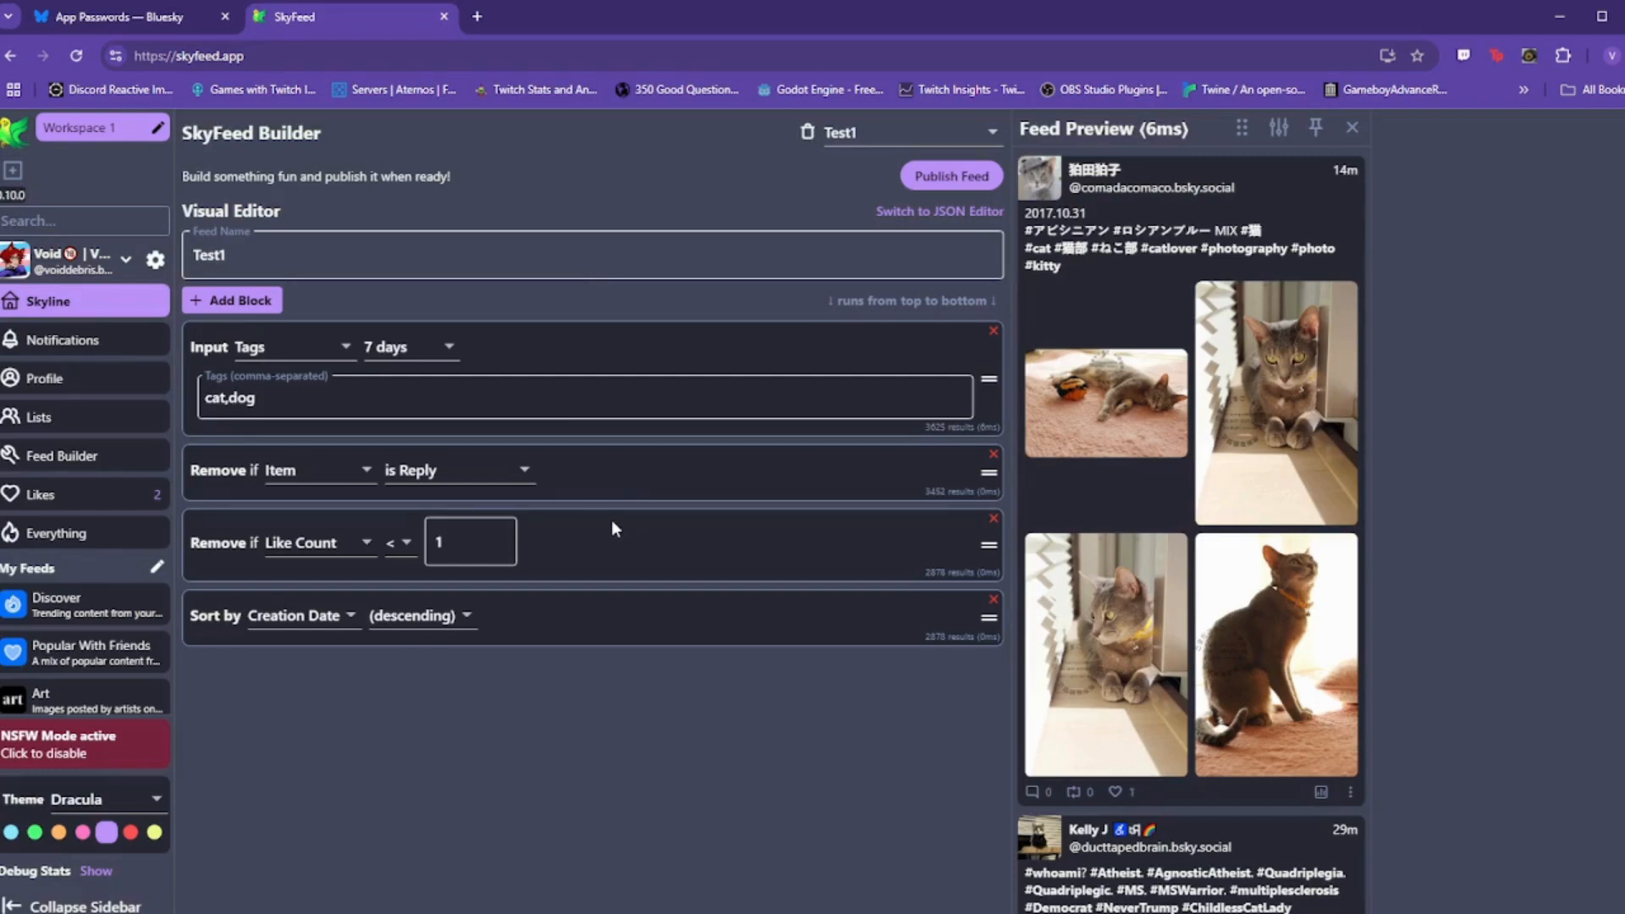
click(319, 542)
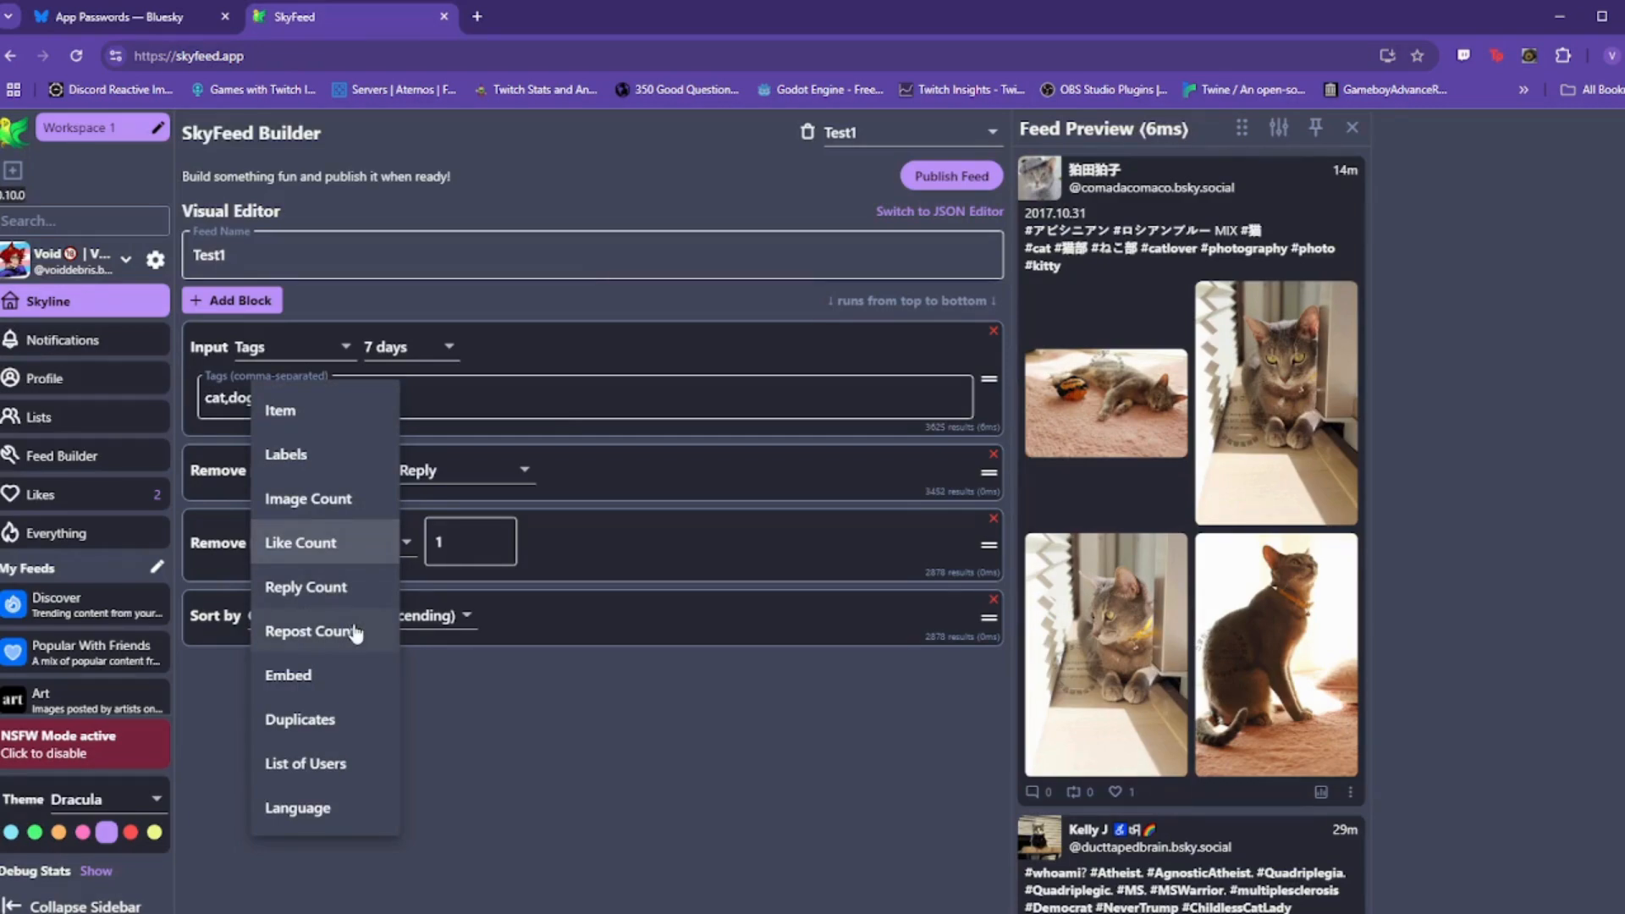
Step: Change the third filter to Remove List of Users and focus its empty List URI box
click(326, 763)
click(269, 589)
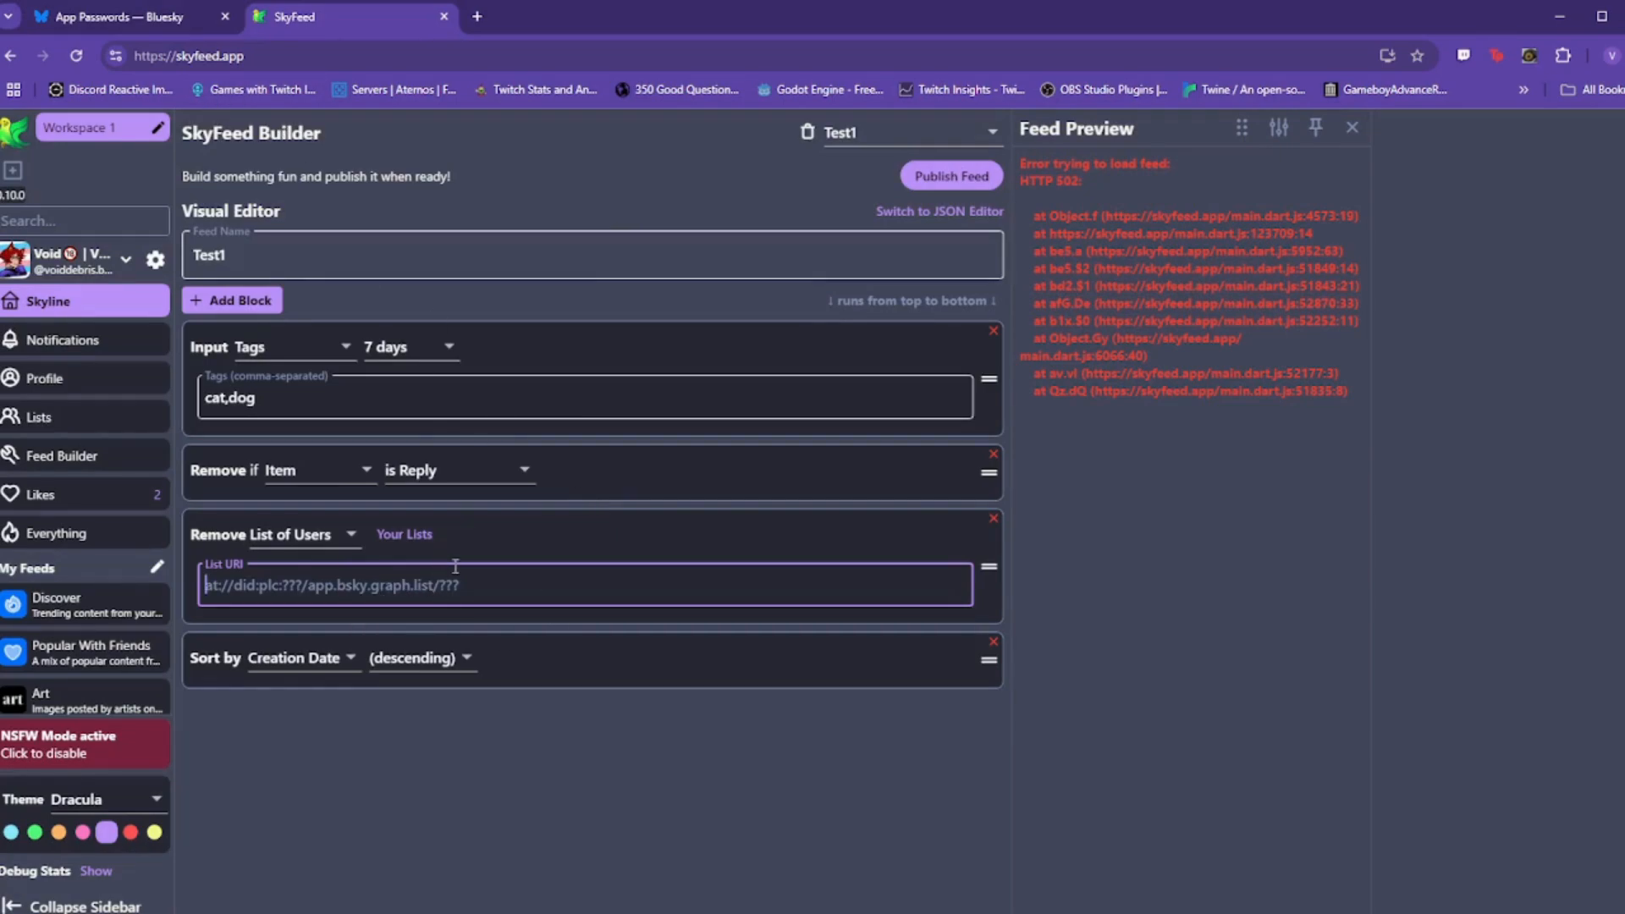
Step: Copy the link to the Commission Artist "Bots" list from Bluesky's Moderation lists
click(123, 22)
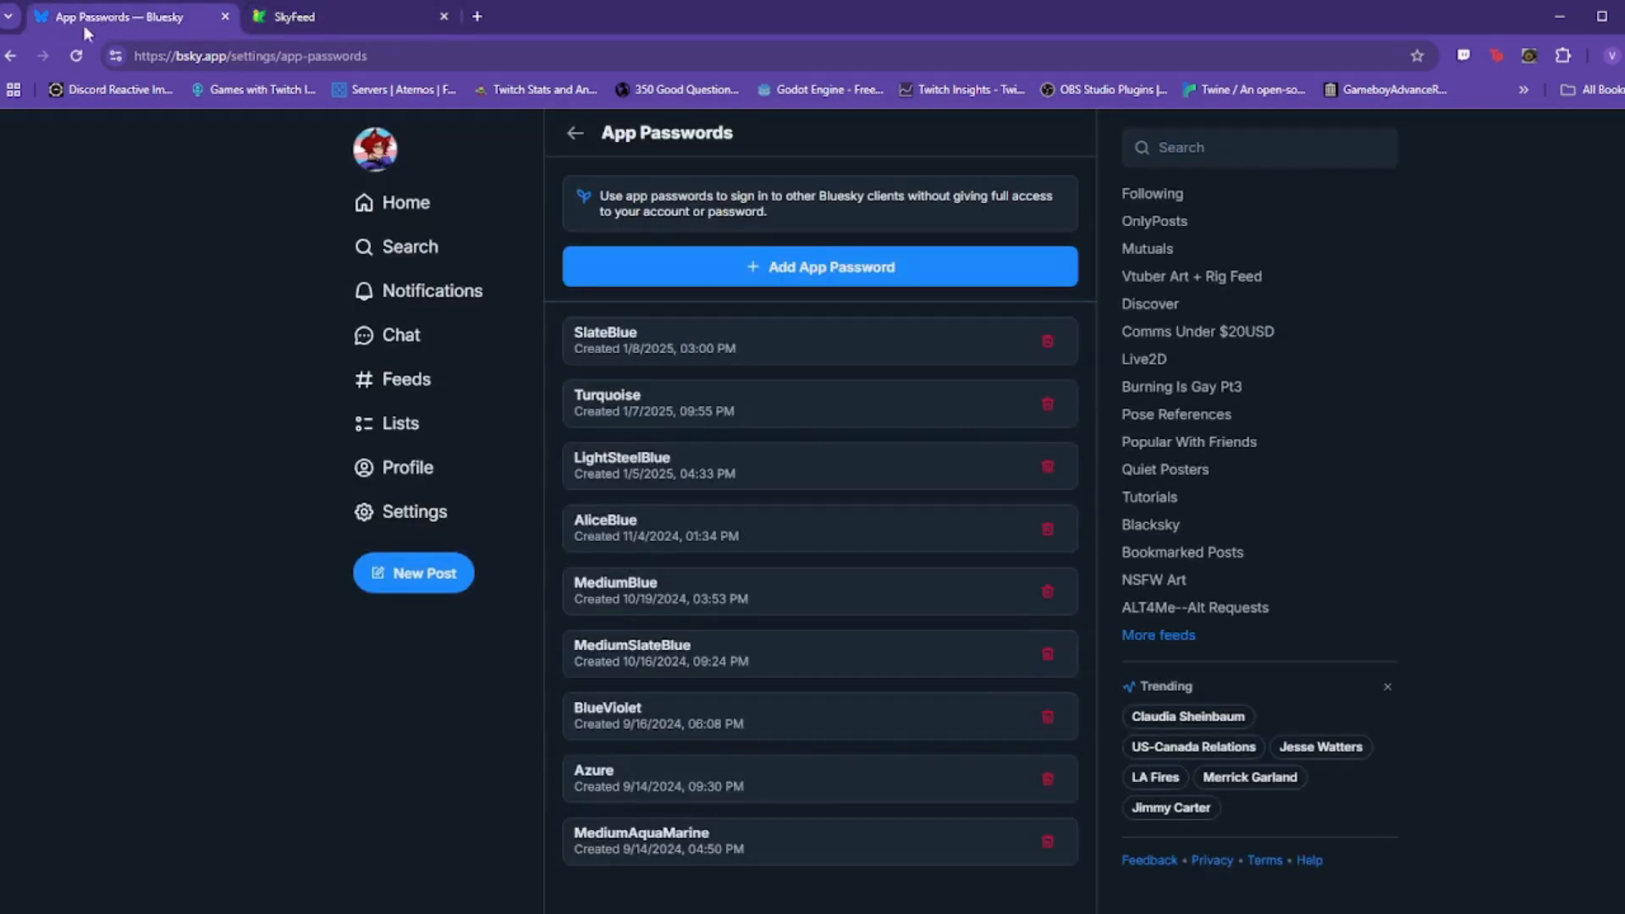
click(412, 515)
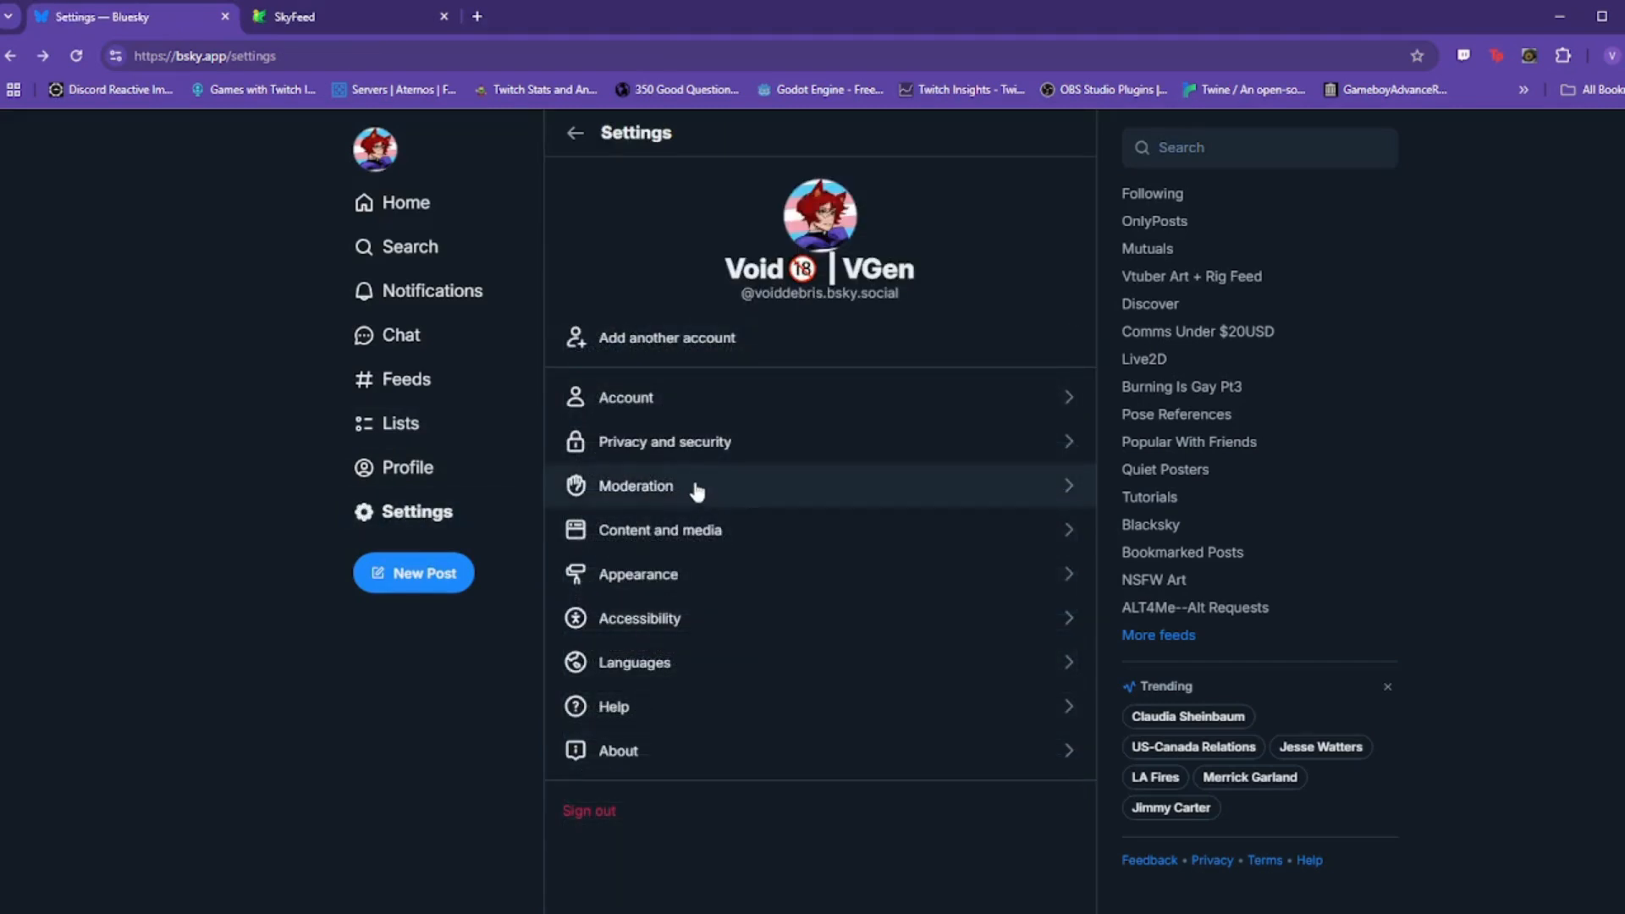
click(695, 486)
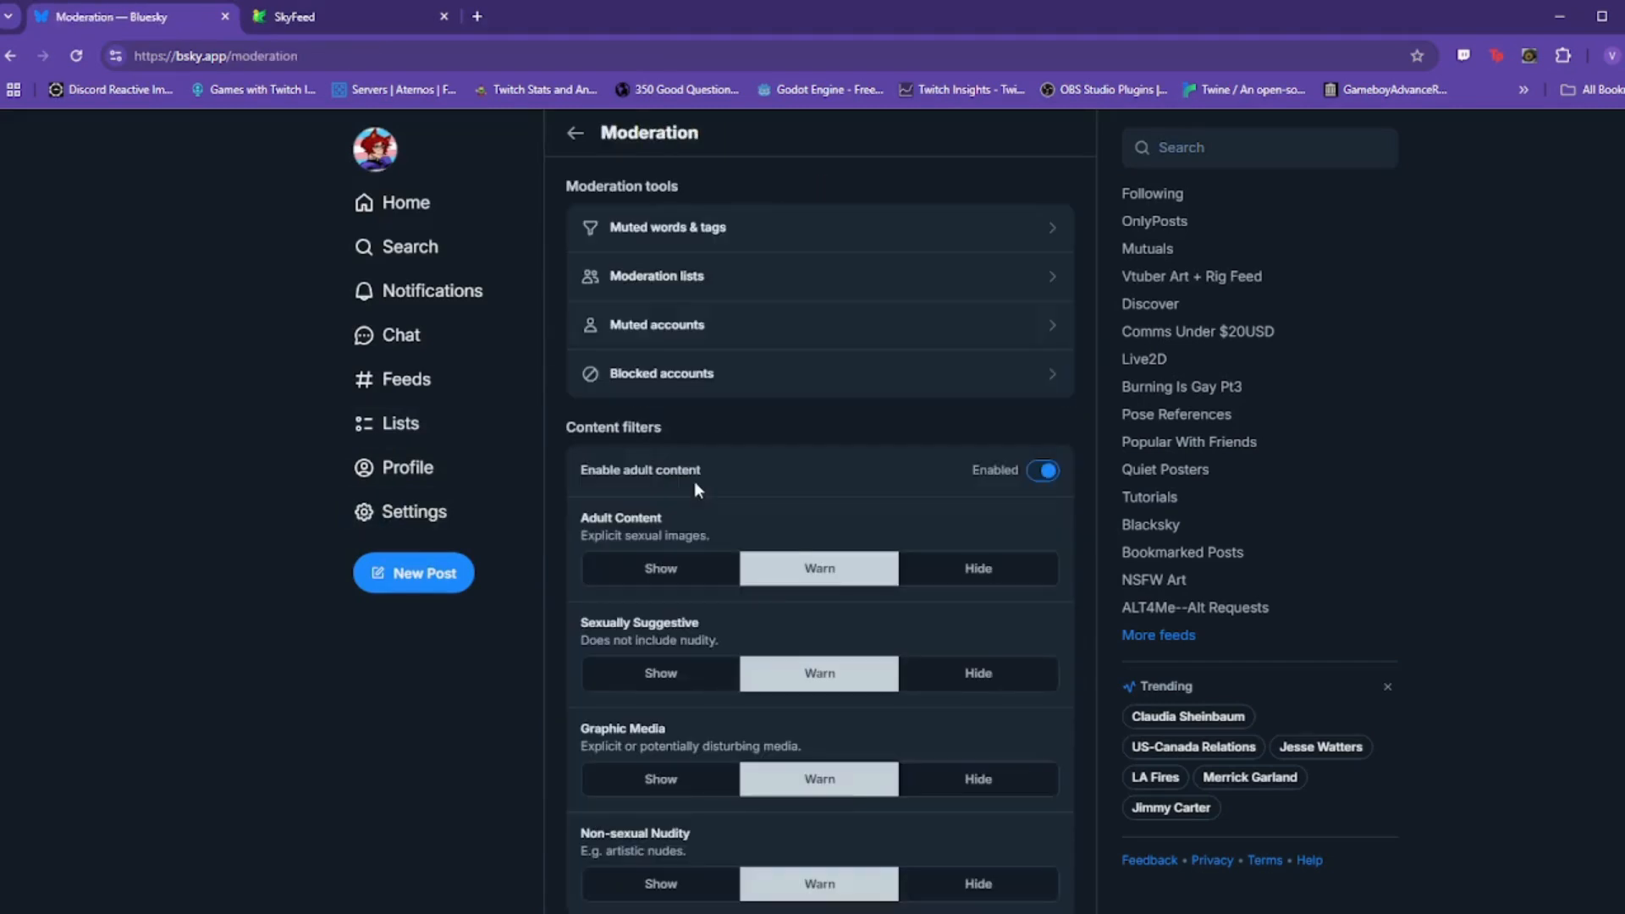
click(784, 269)
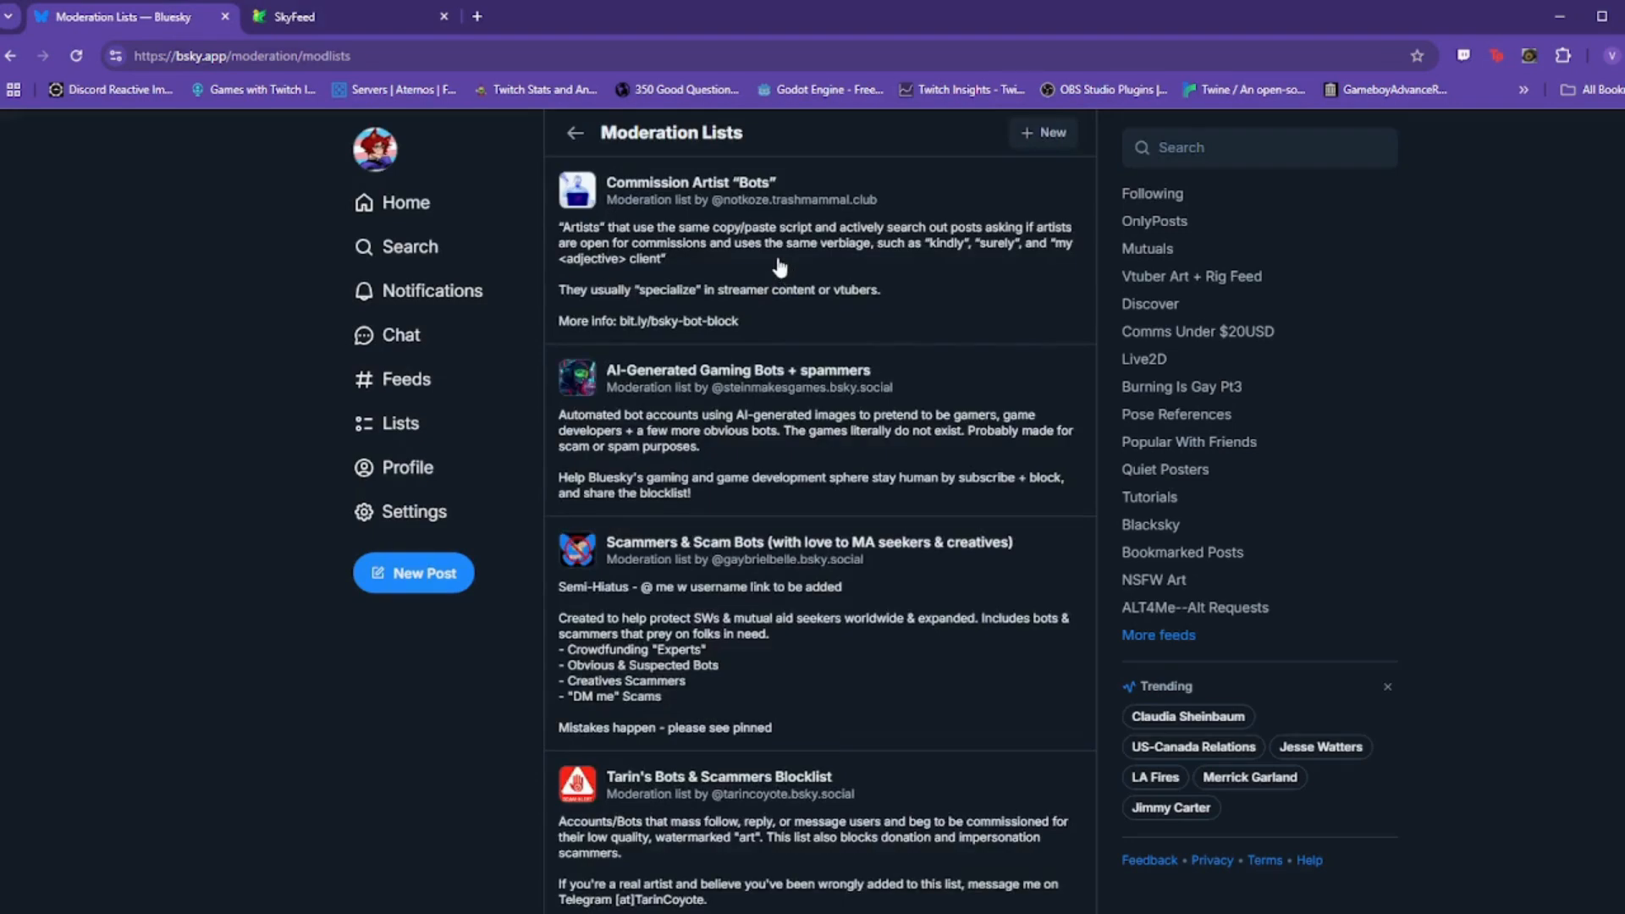
scroll(738, 530, down, 15)
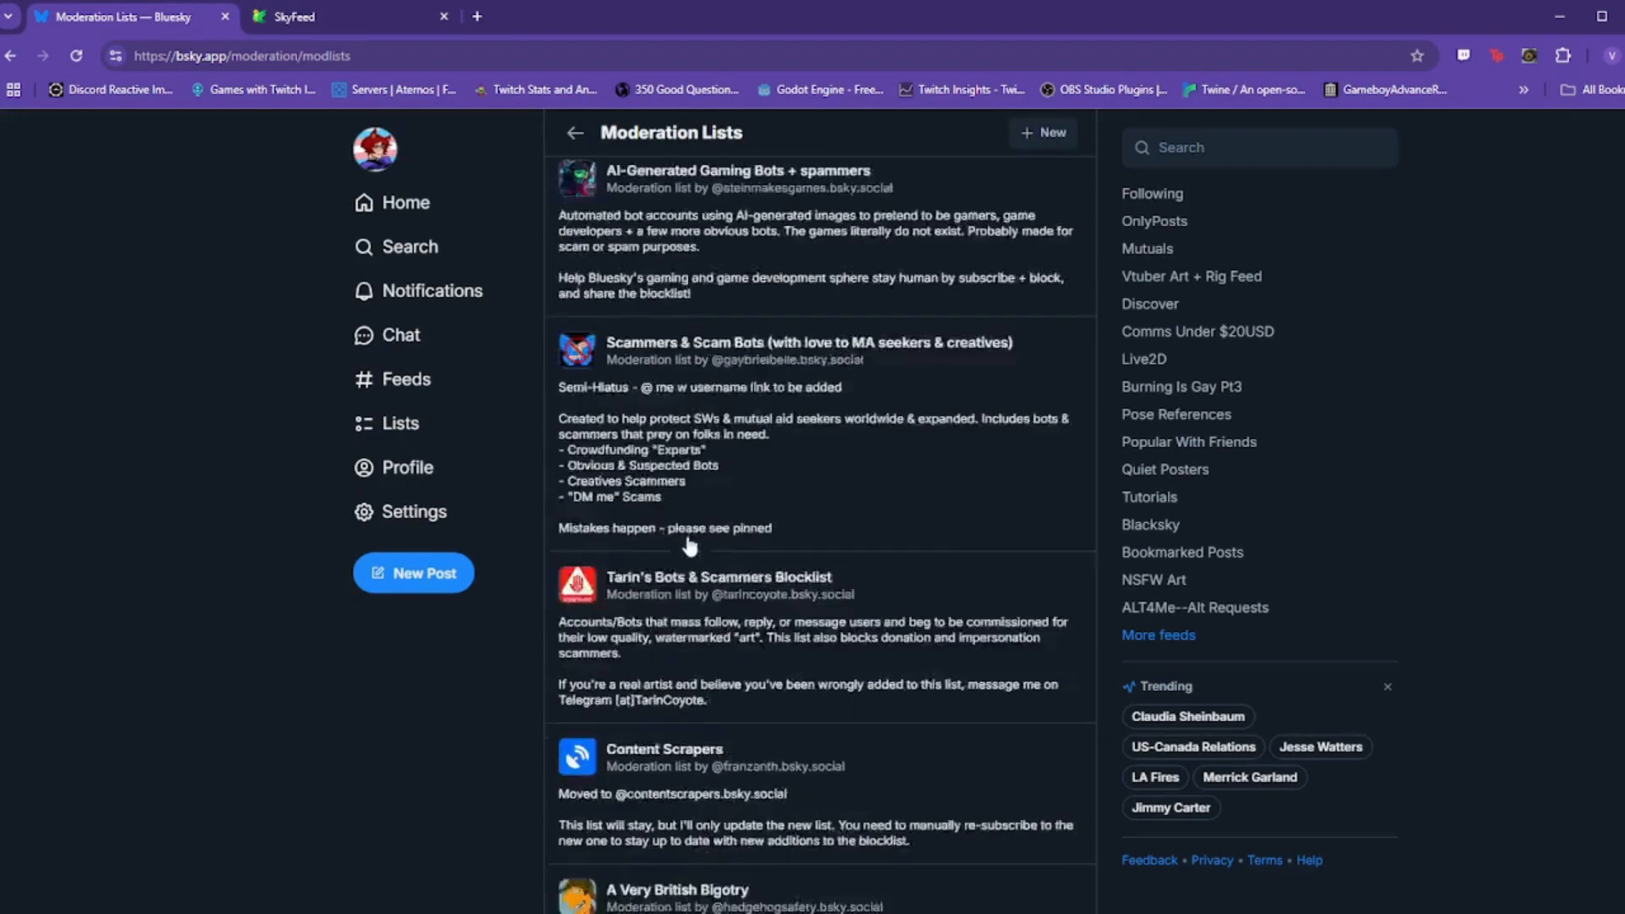
scroll(738, 530, up, 5)
scroll(739, 538, up, 10)
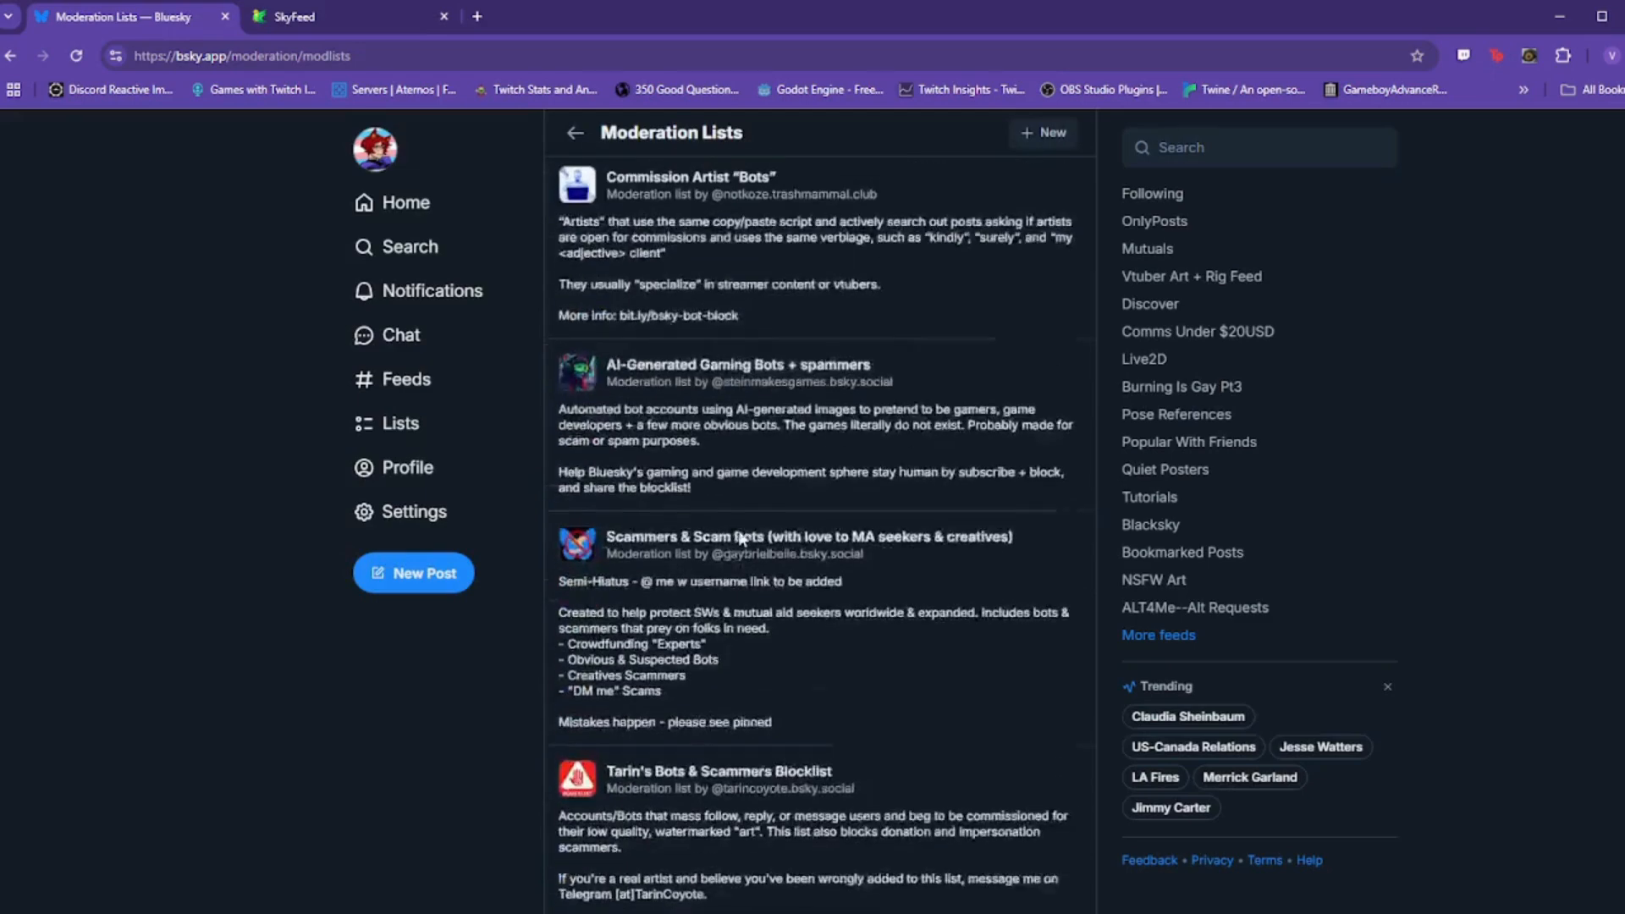
click(589, 201)
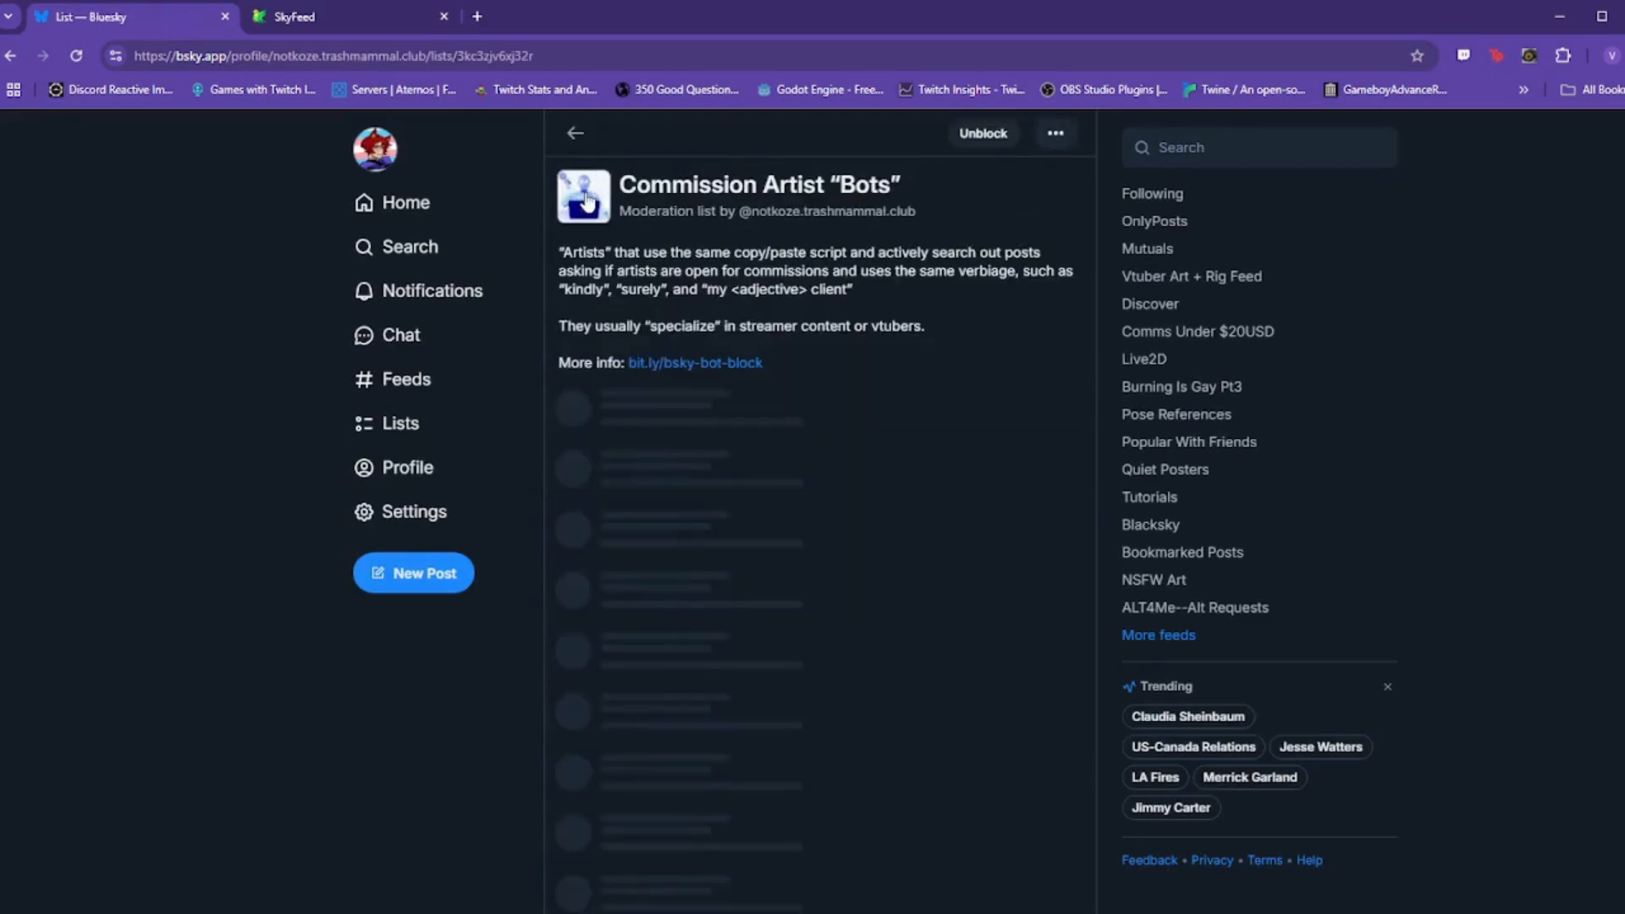
click(1056, 135)
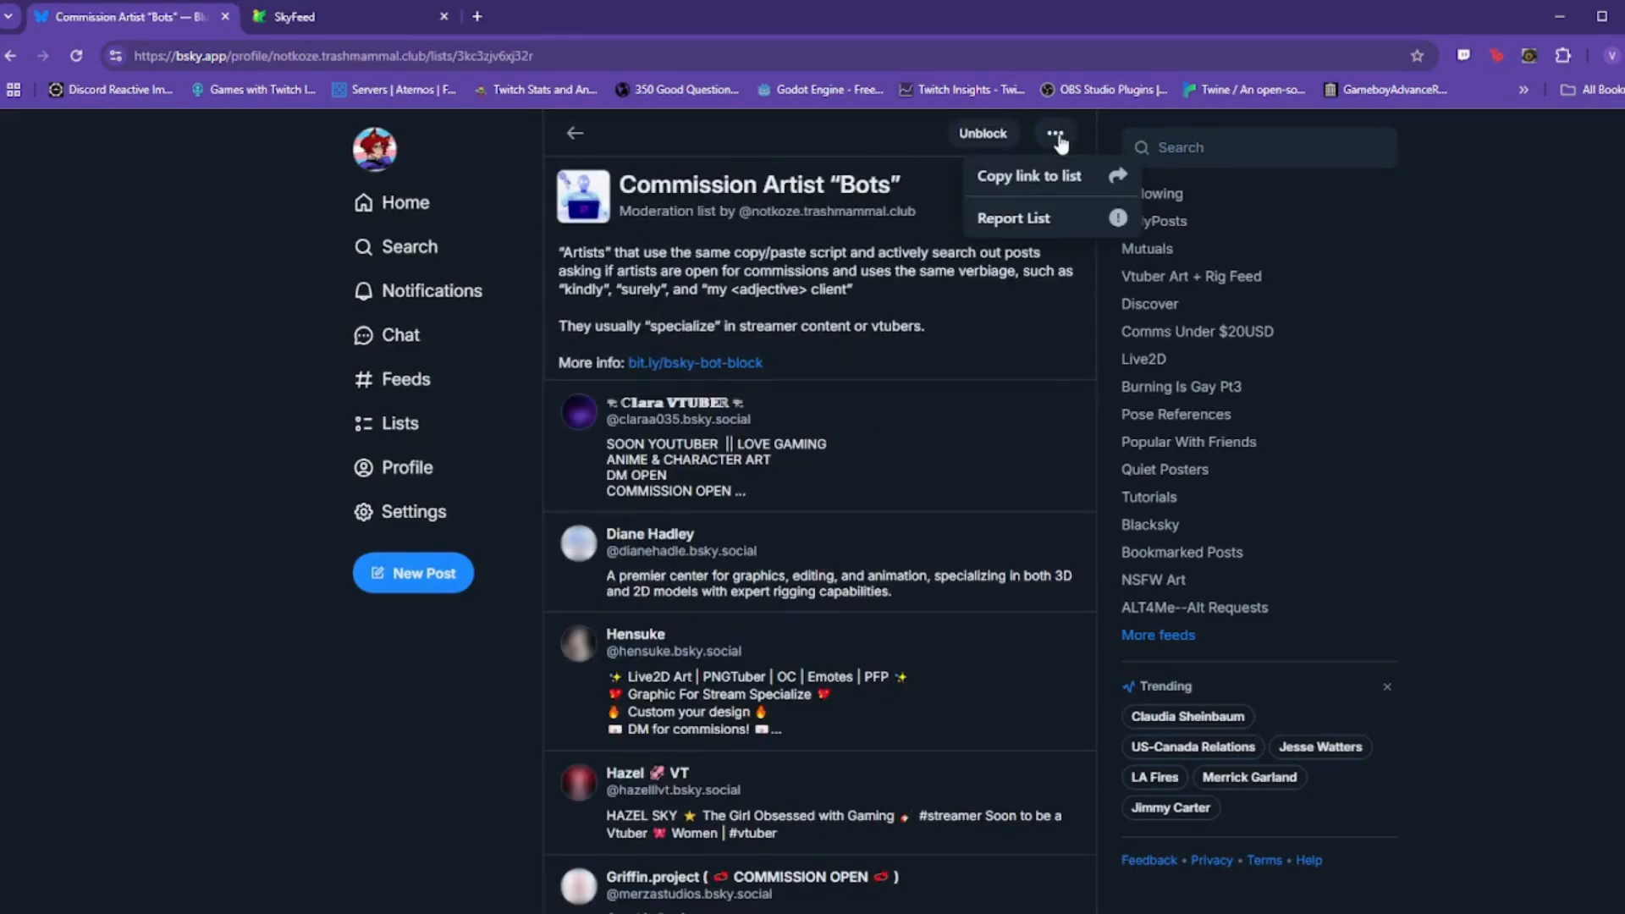
click(1056, 188)
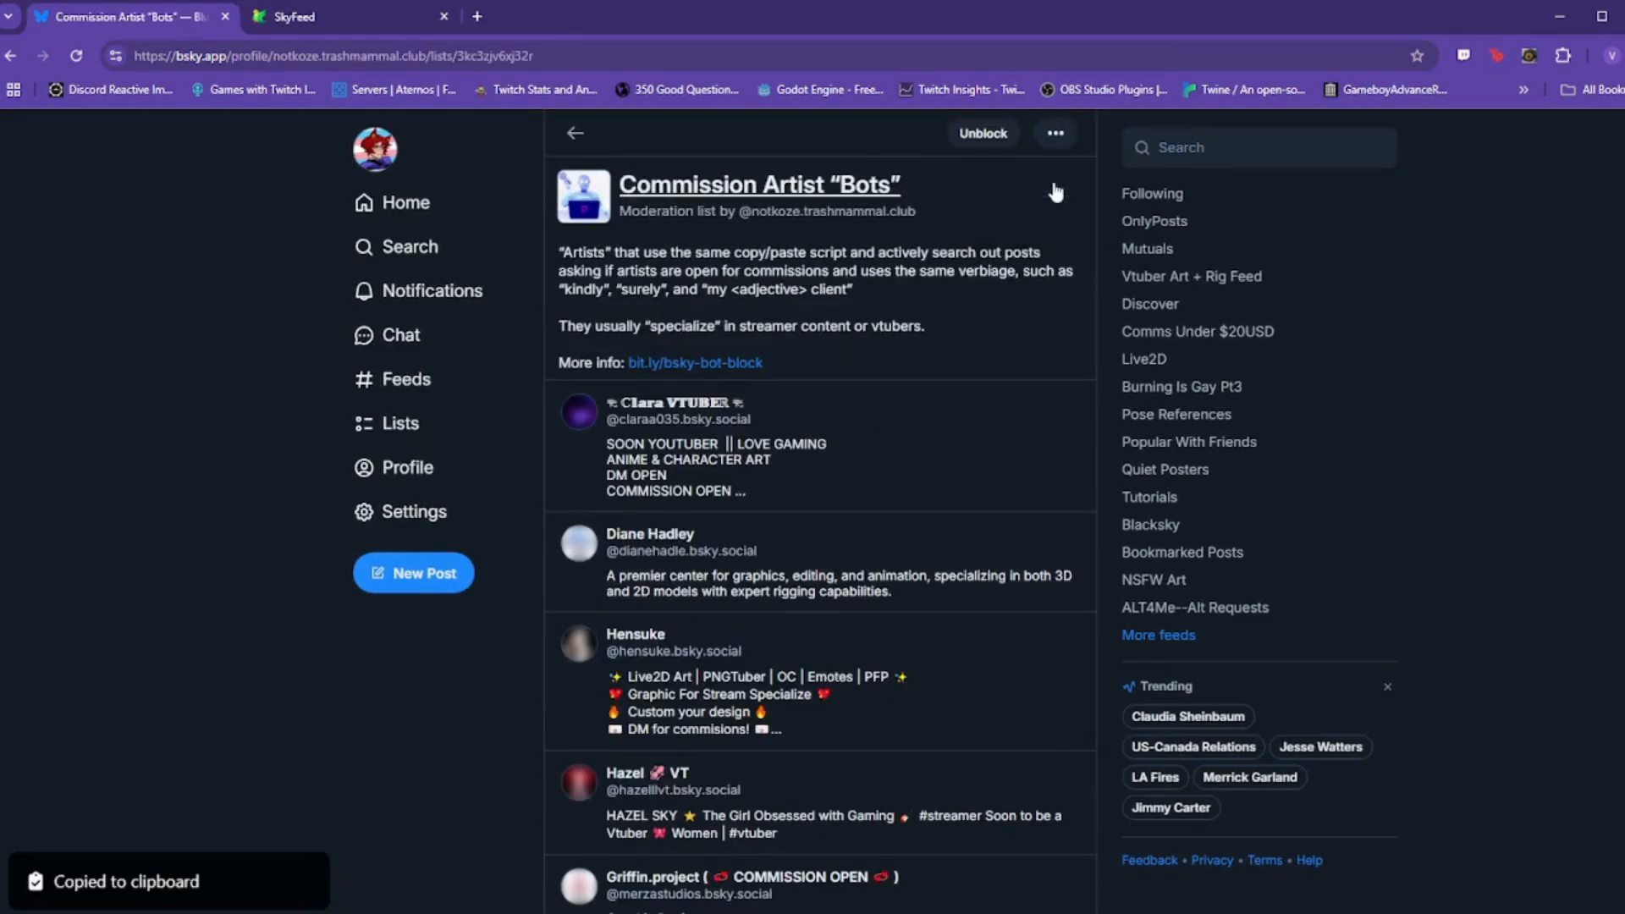
click(303, 19)
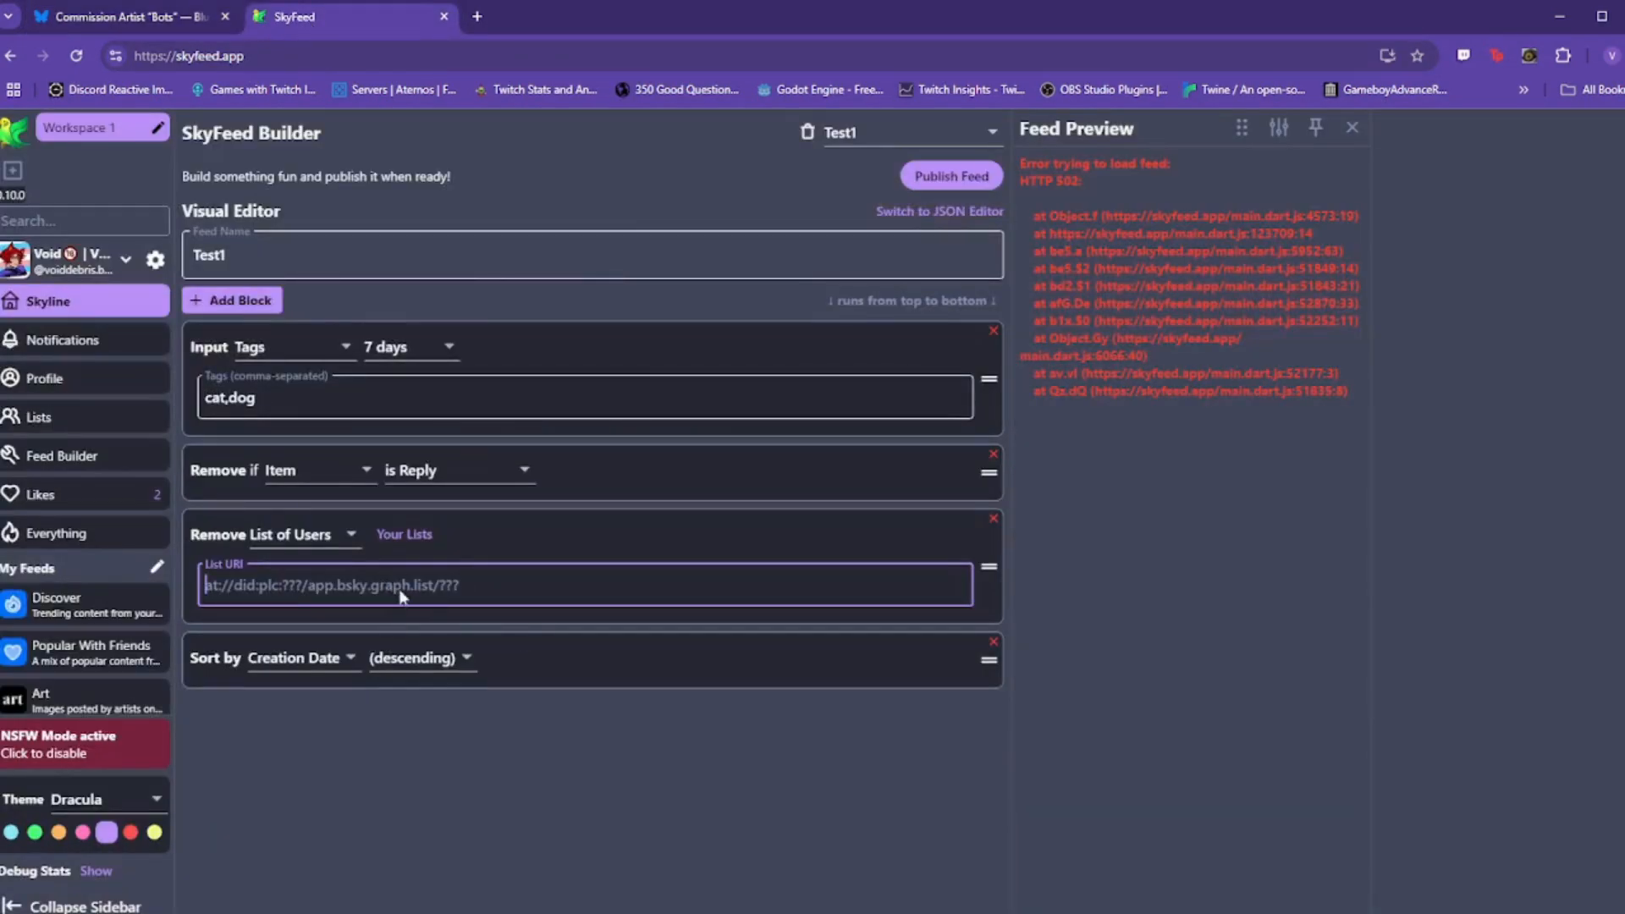
Step: Paste the list link into the user-list filter, then pick the Bots, AI, NFT, Etc list
key(ctrl+v)
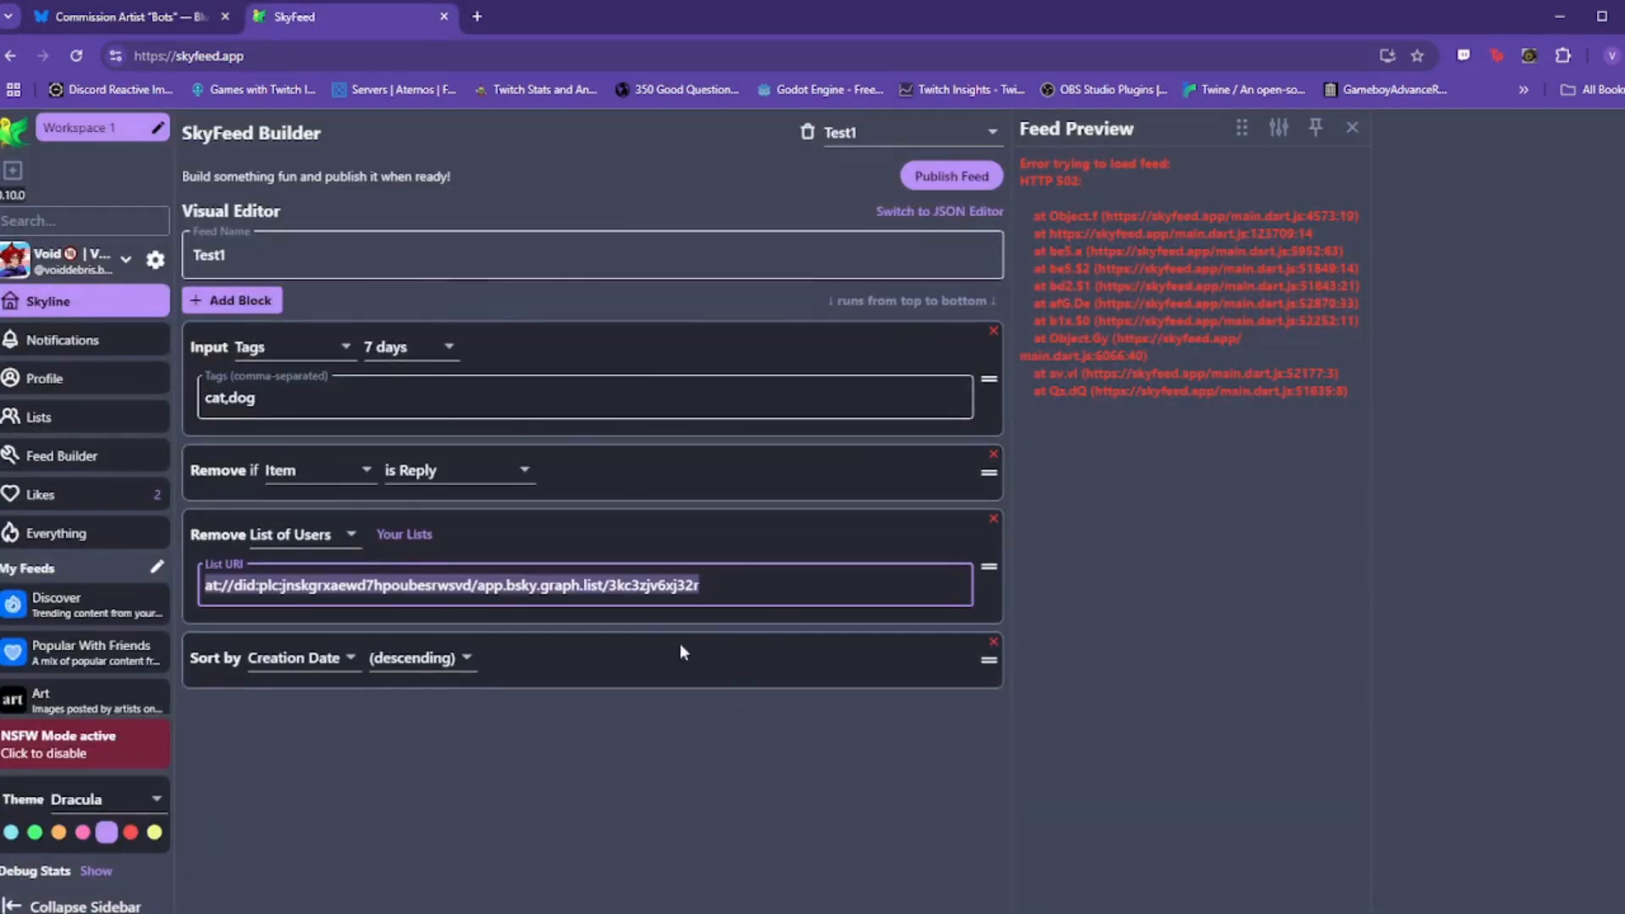
click(765, 586)
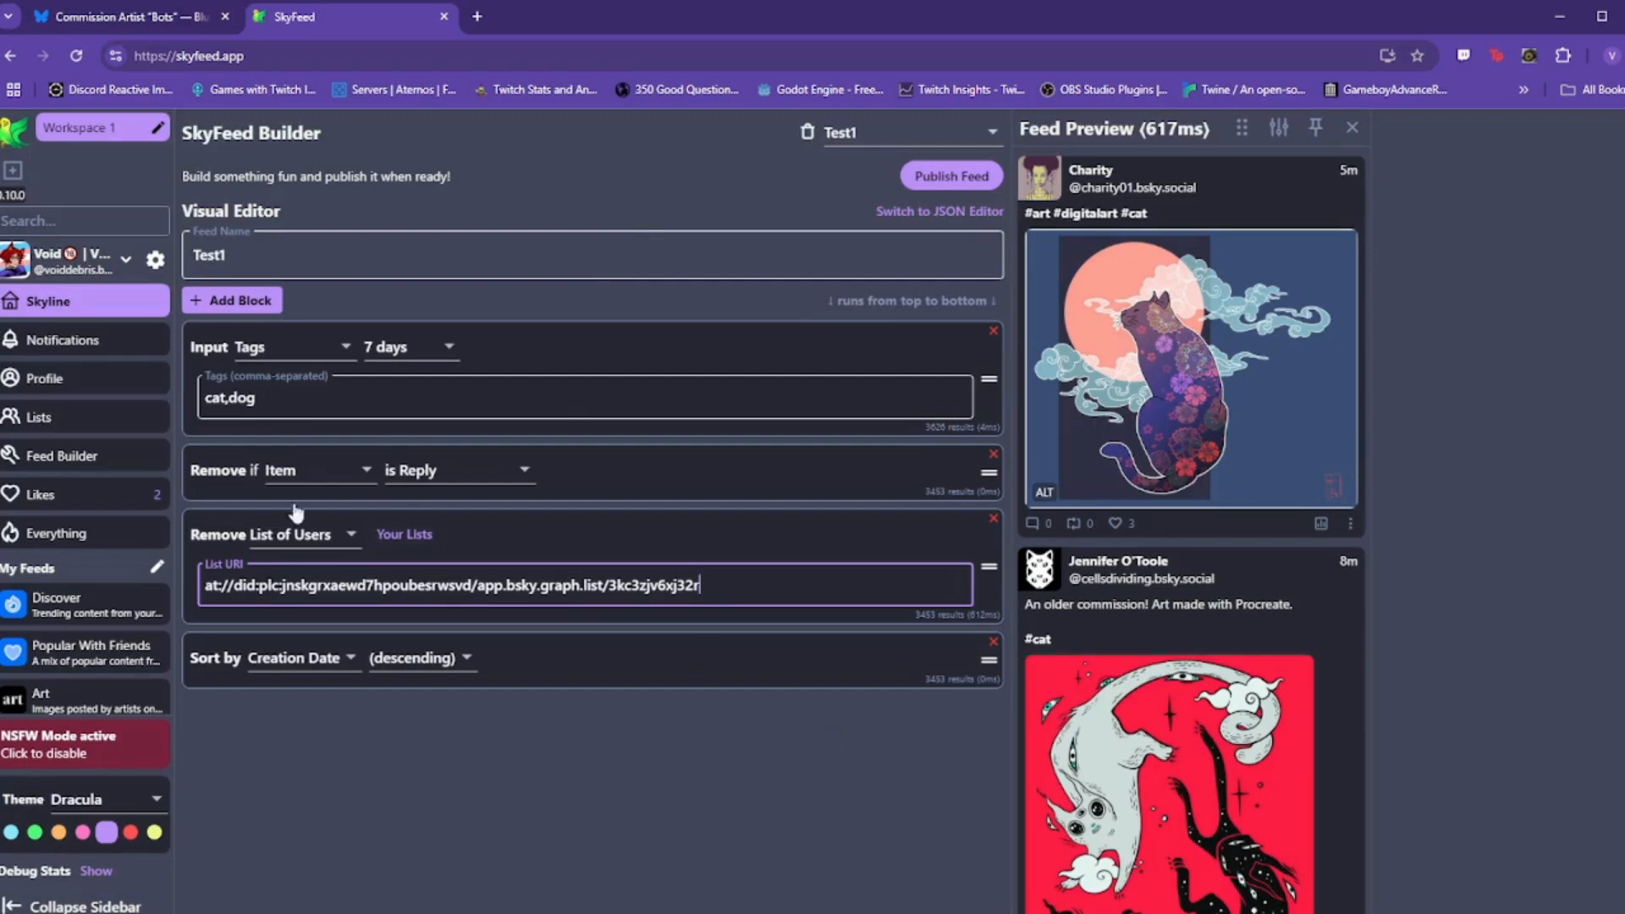
click(405, 535)
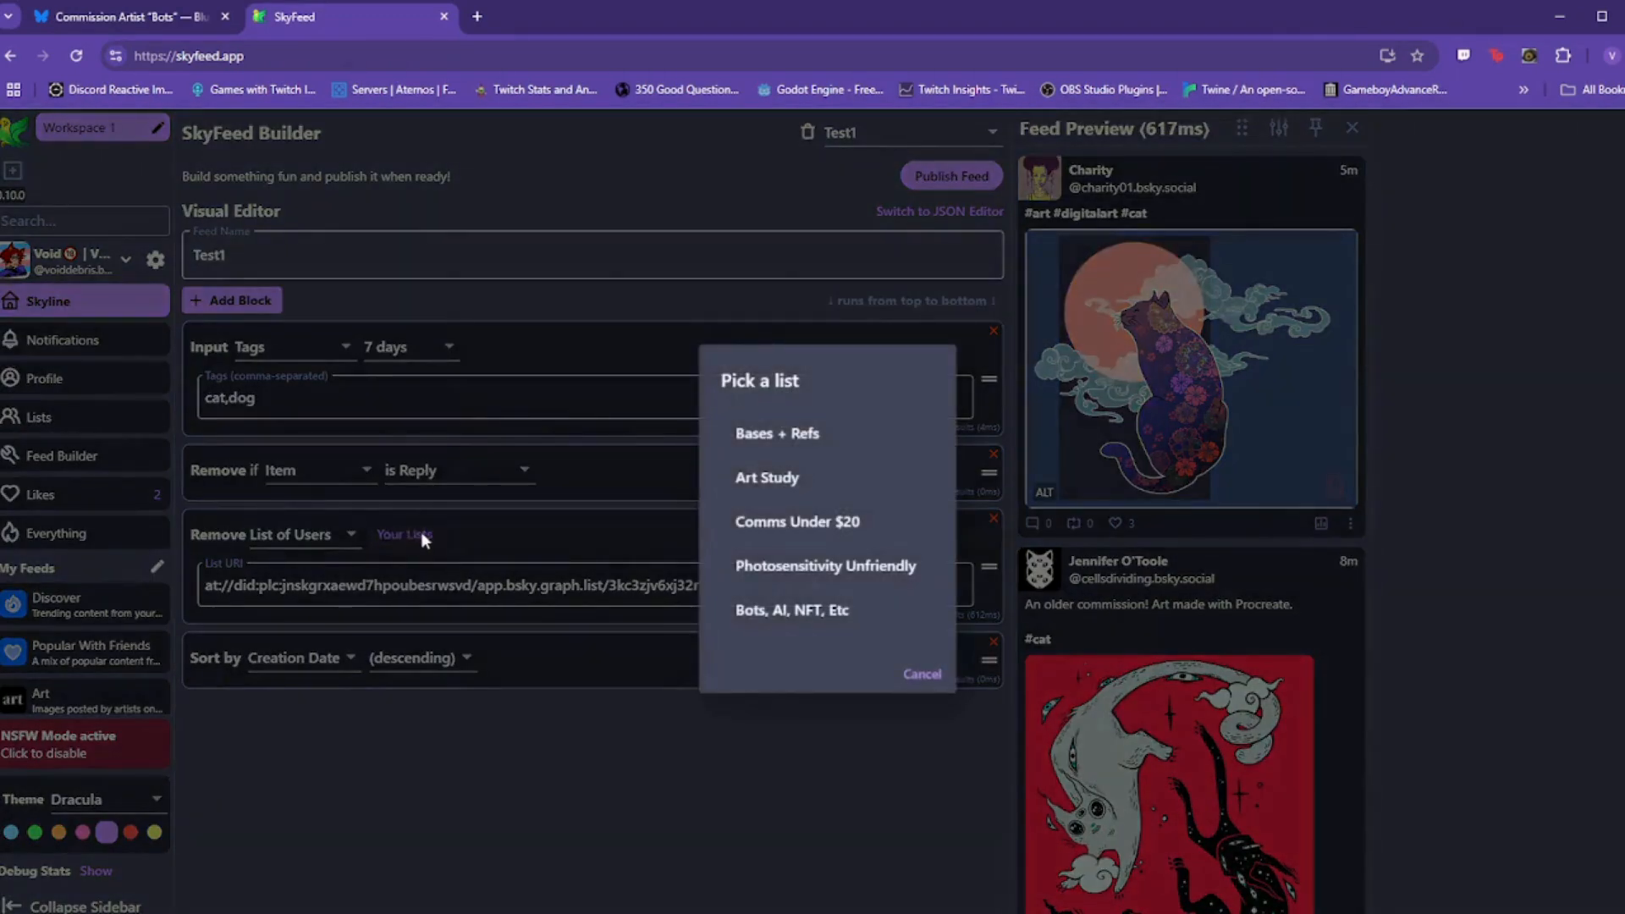
click(830, 615)
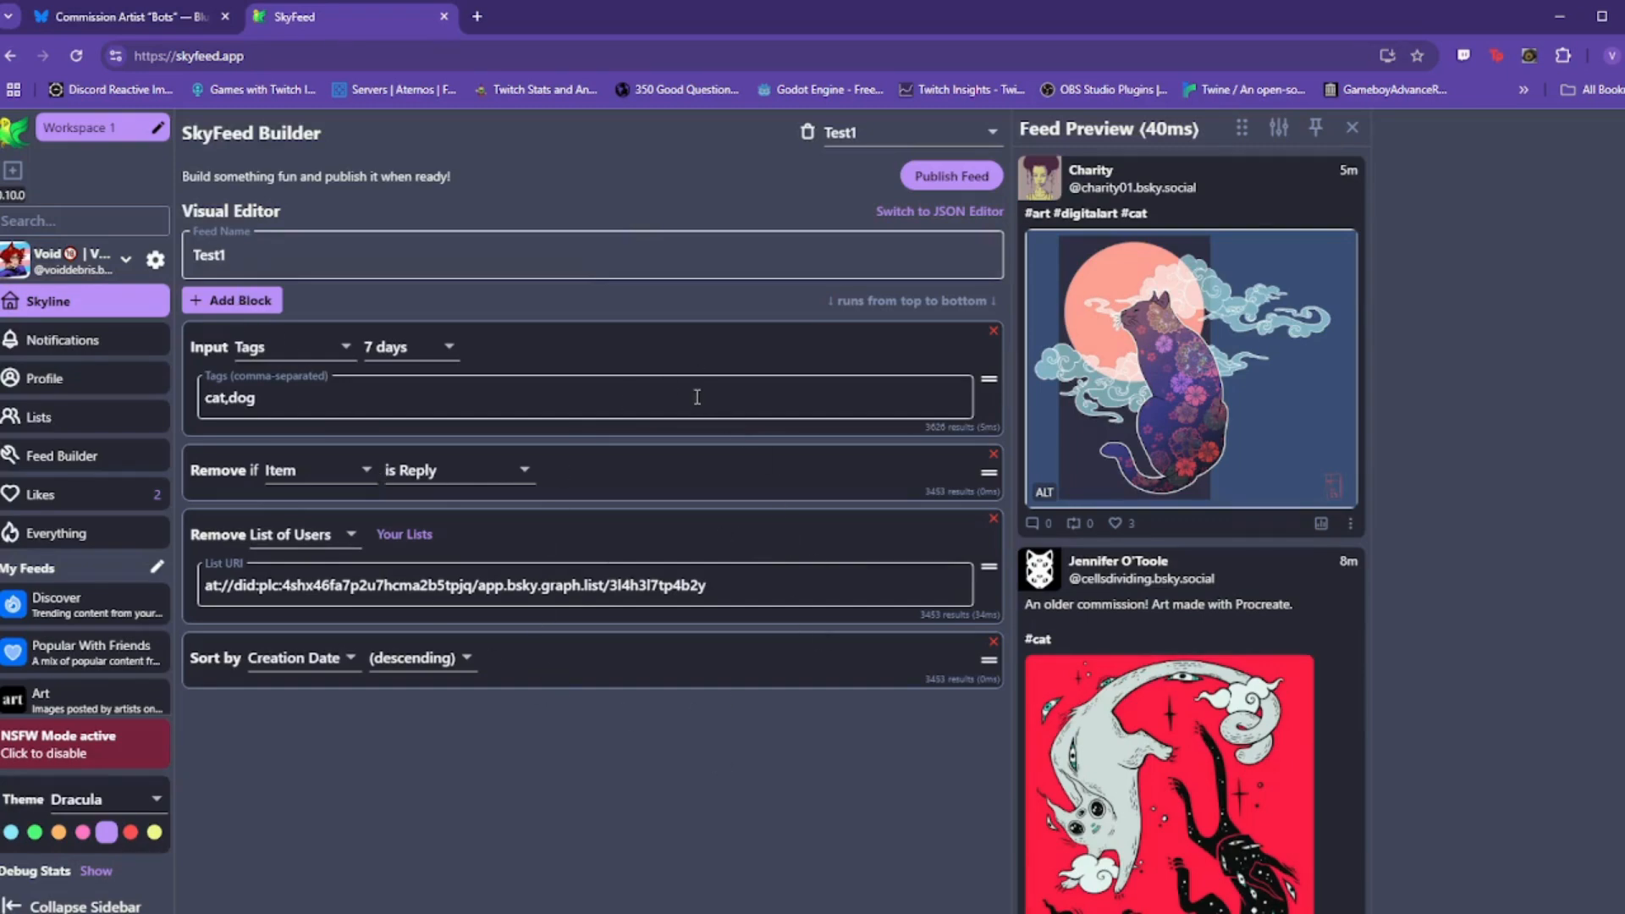
Step: Add a second Remove List of Users block set to another of the account's lists
click(246, 302)
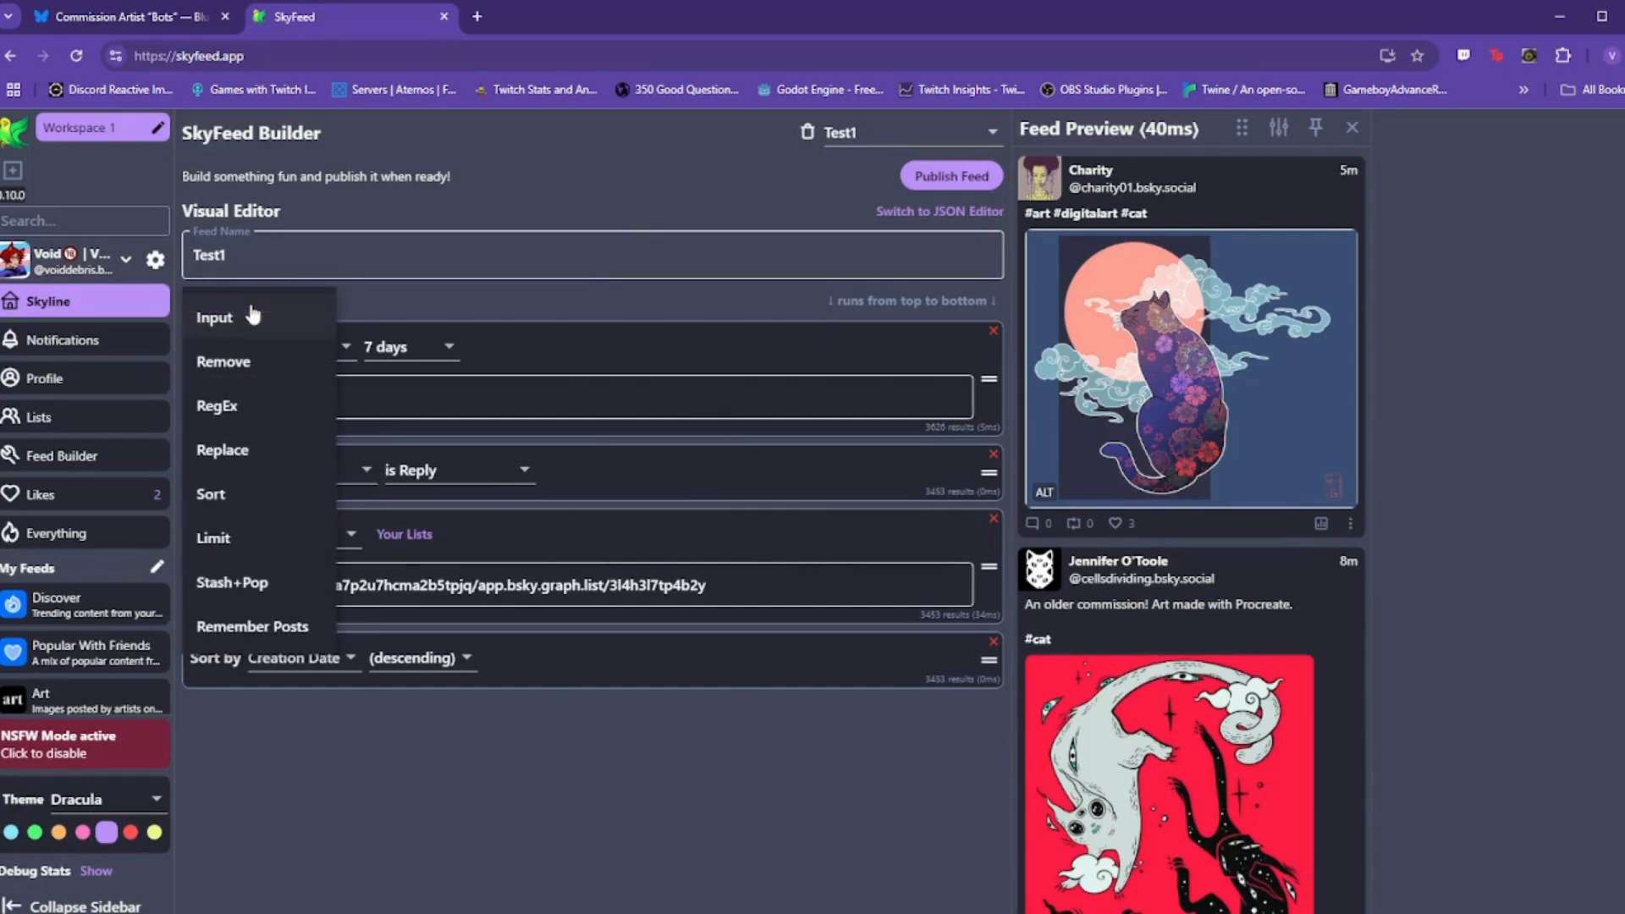
click(246, 361)
click(309, 664)
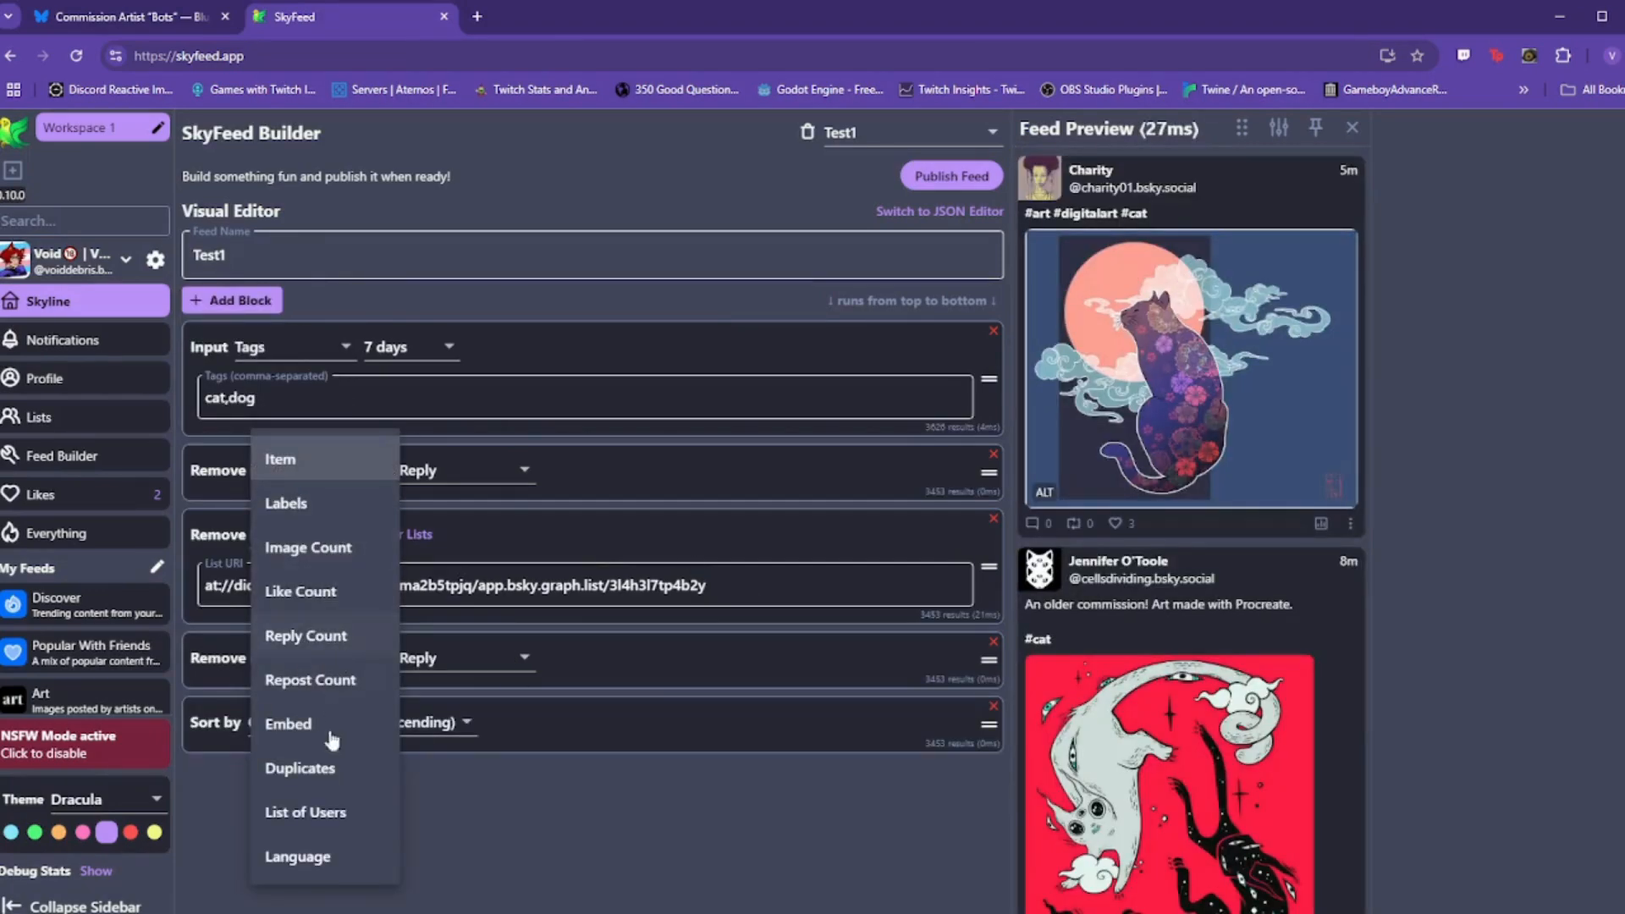
click(323, 813)
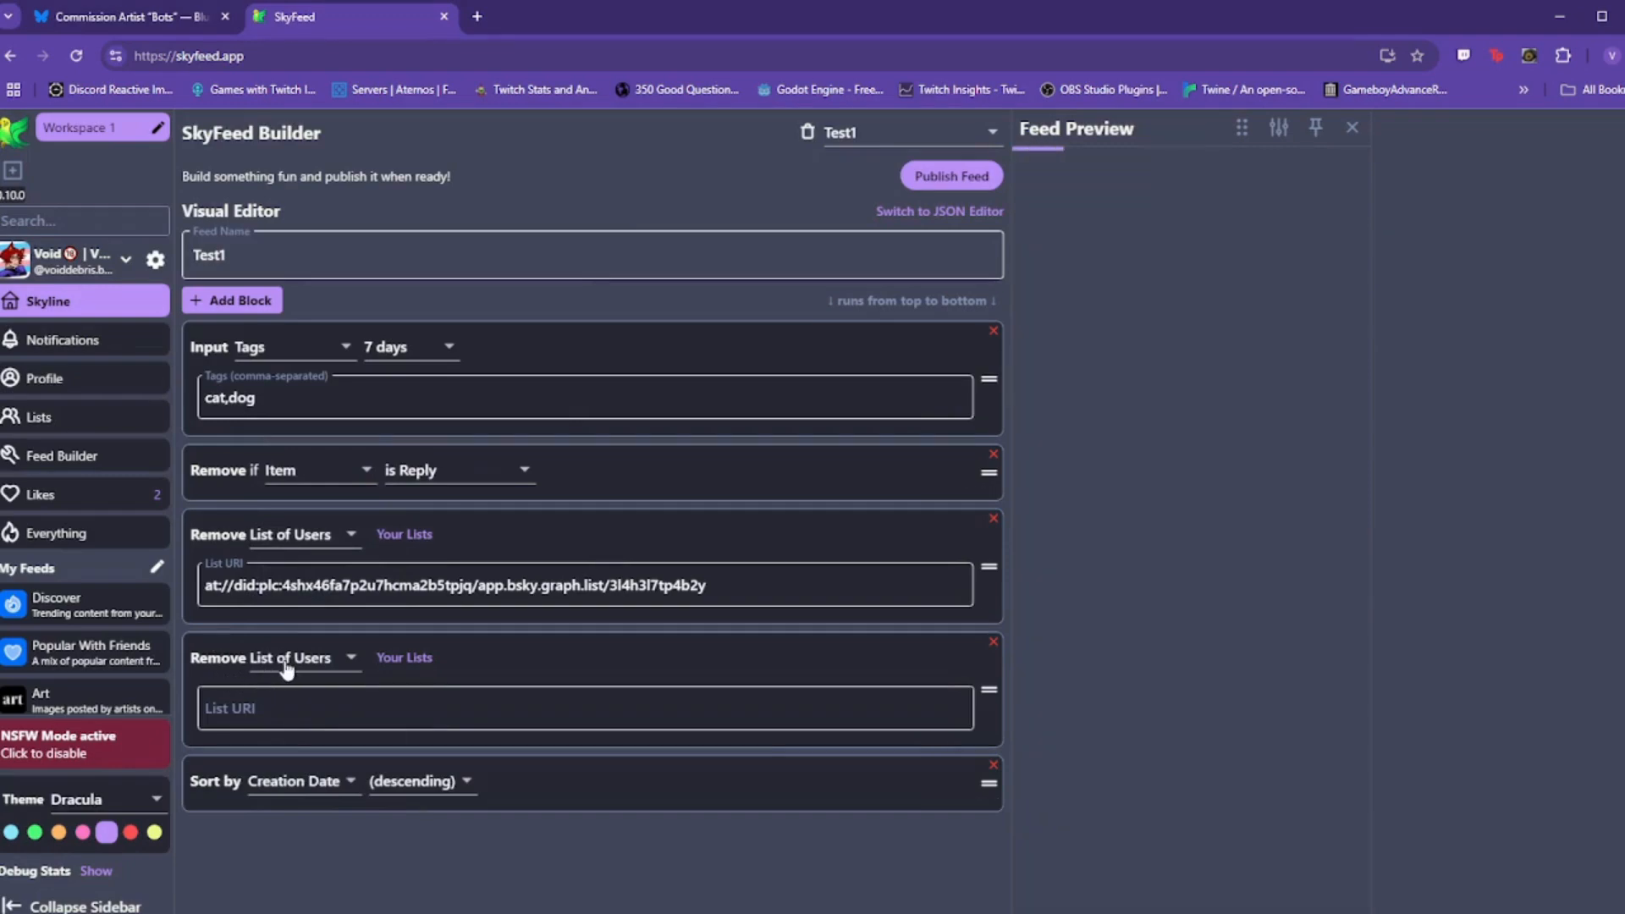
click(405, 658)
click(823, 567)
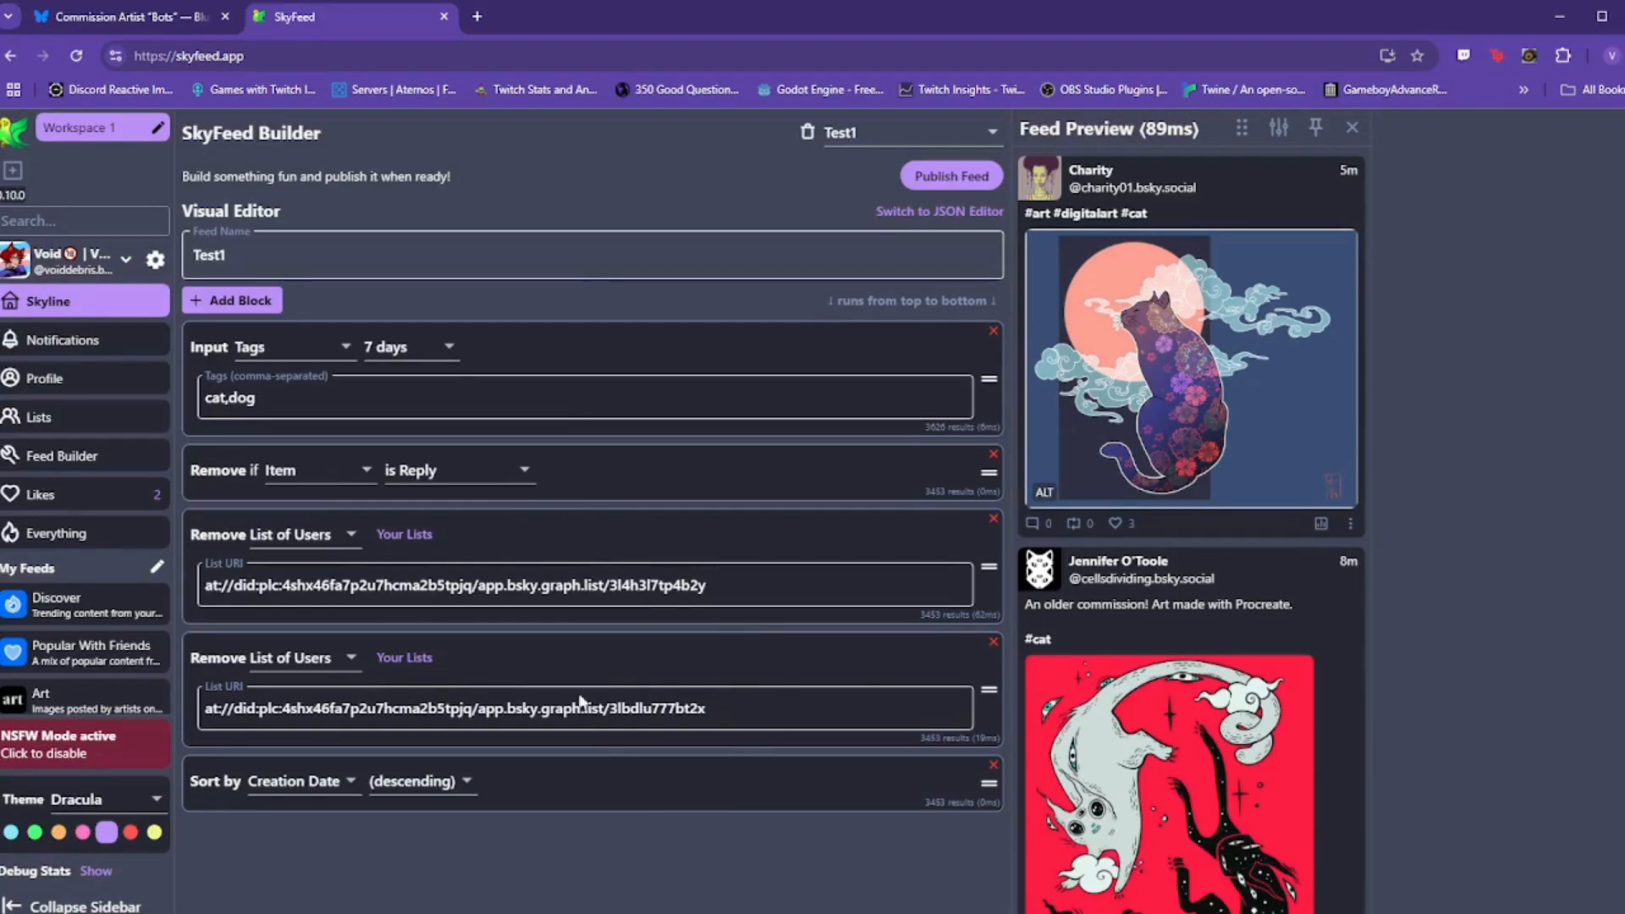
Step: Add a Remove block that drops posts without images
click(244, 302)
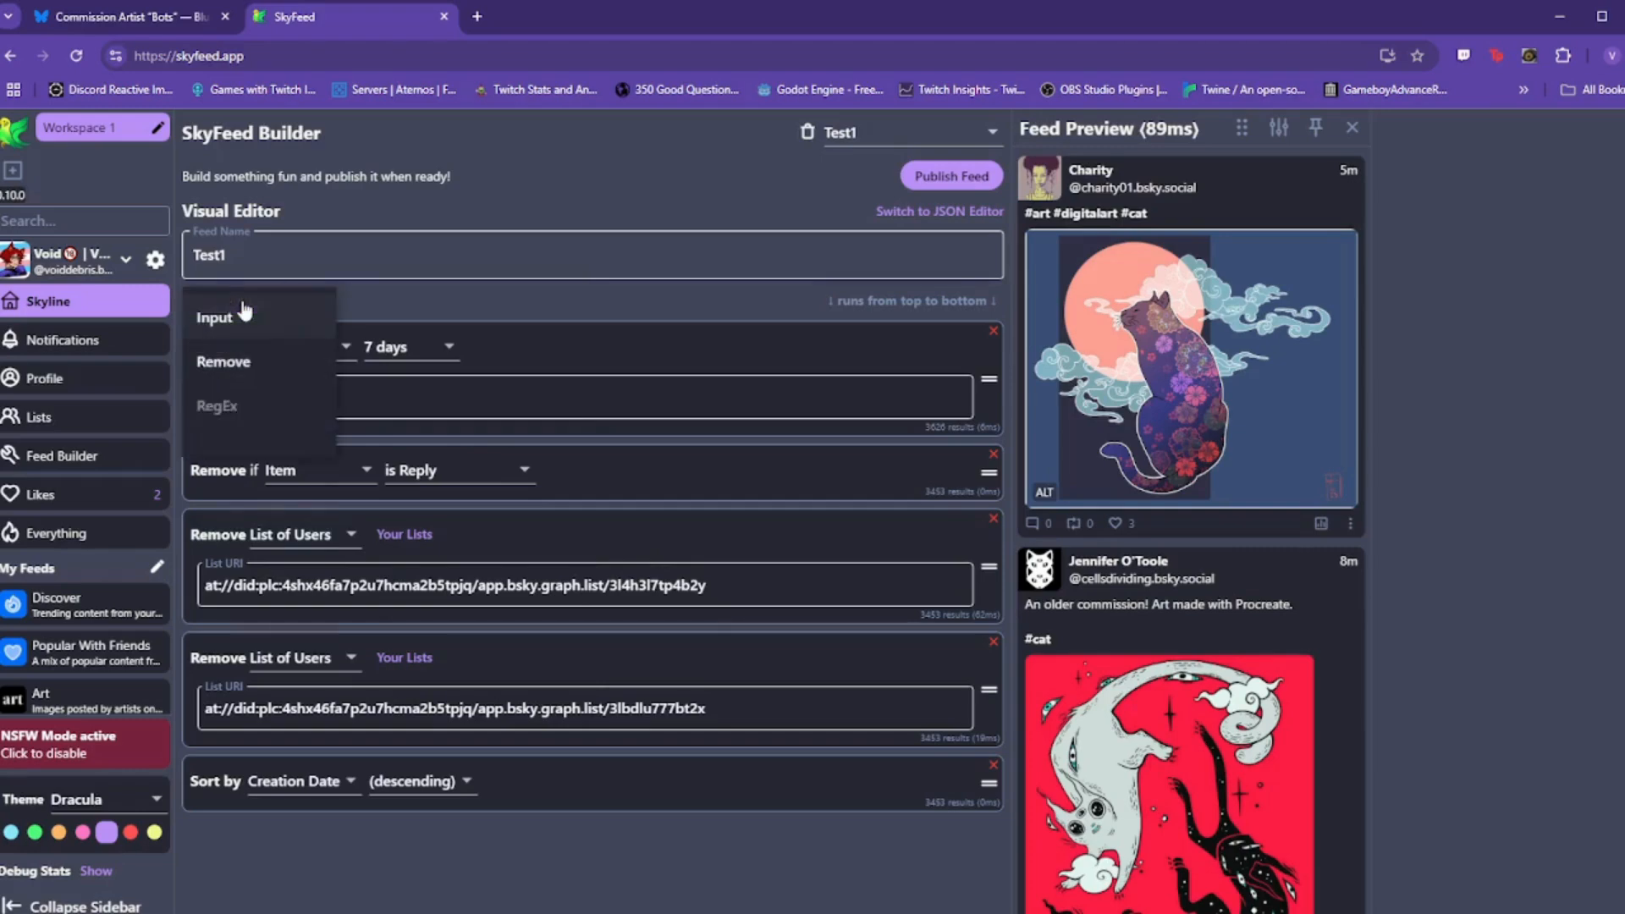
click(254, 366)
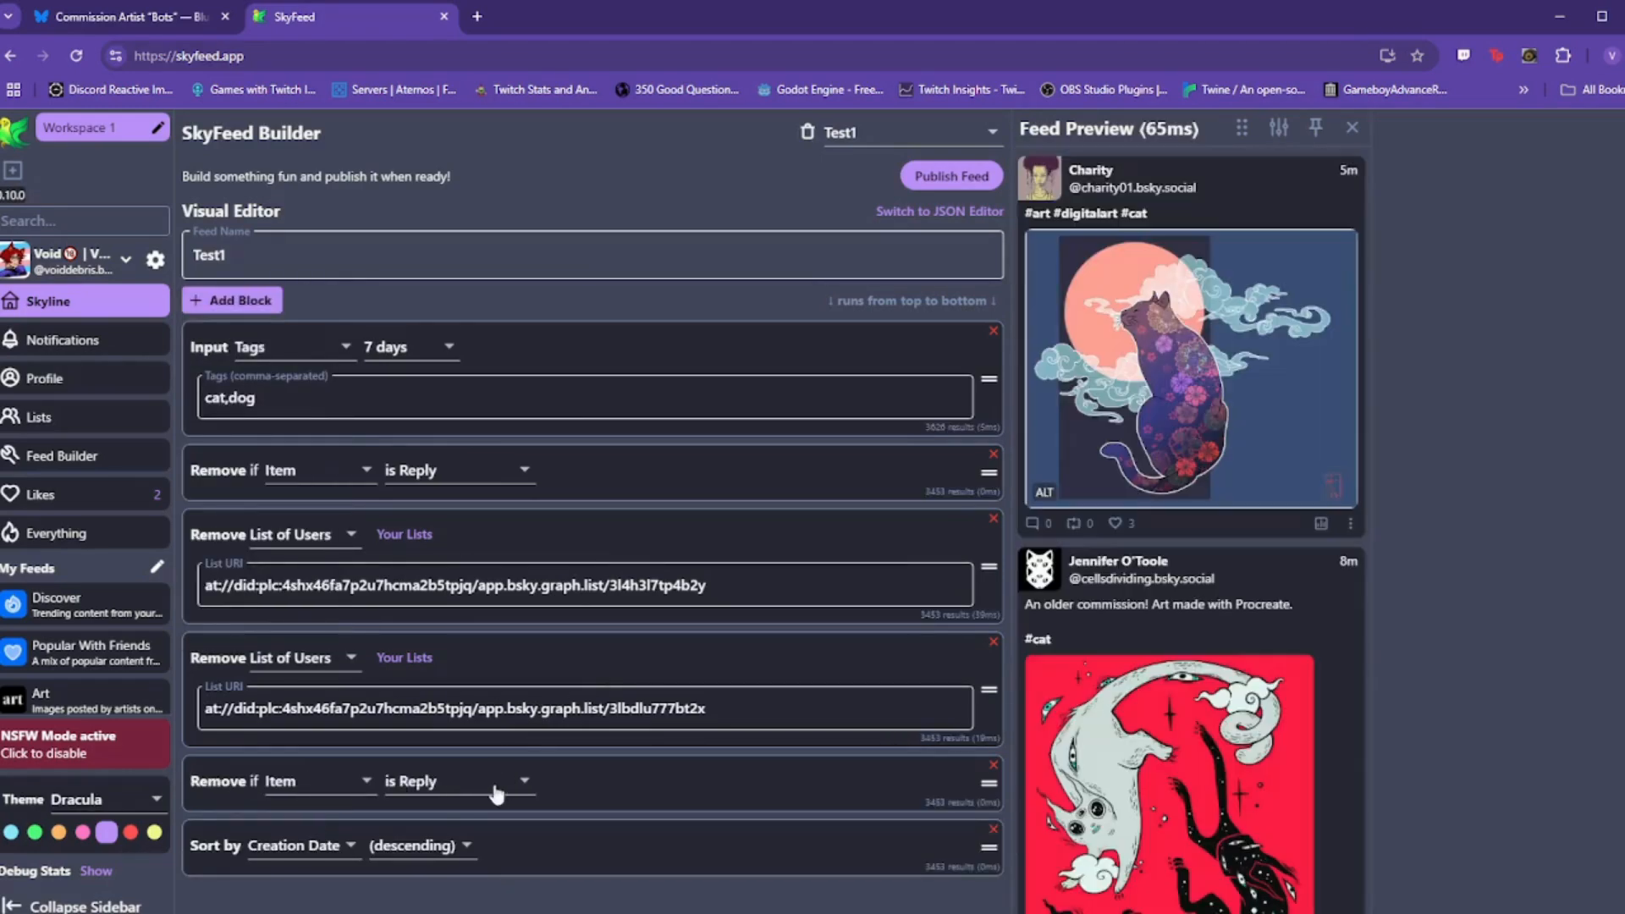
click(365, 791)
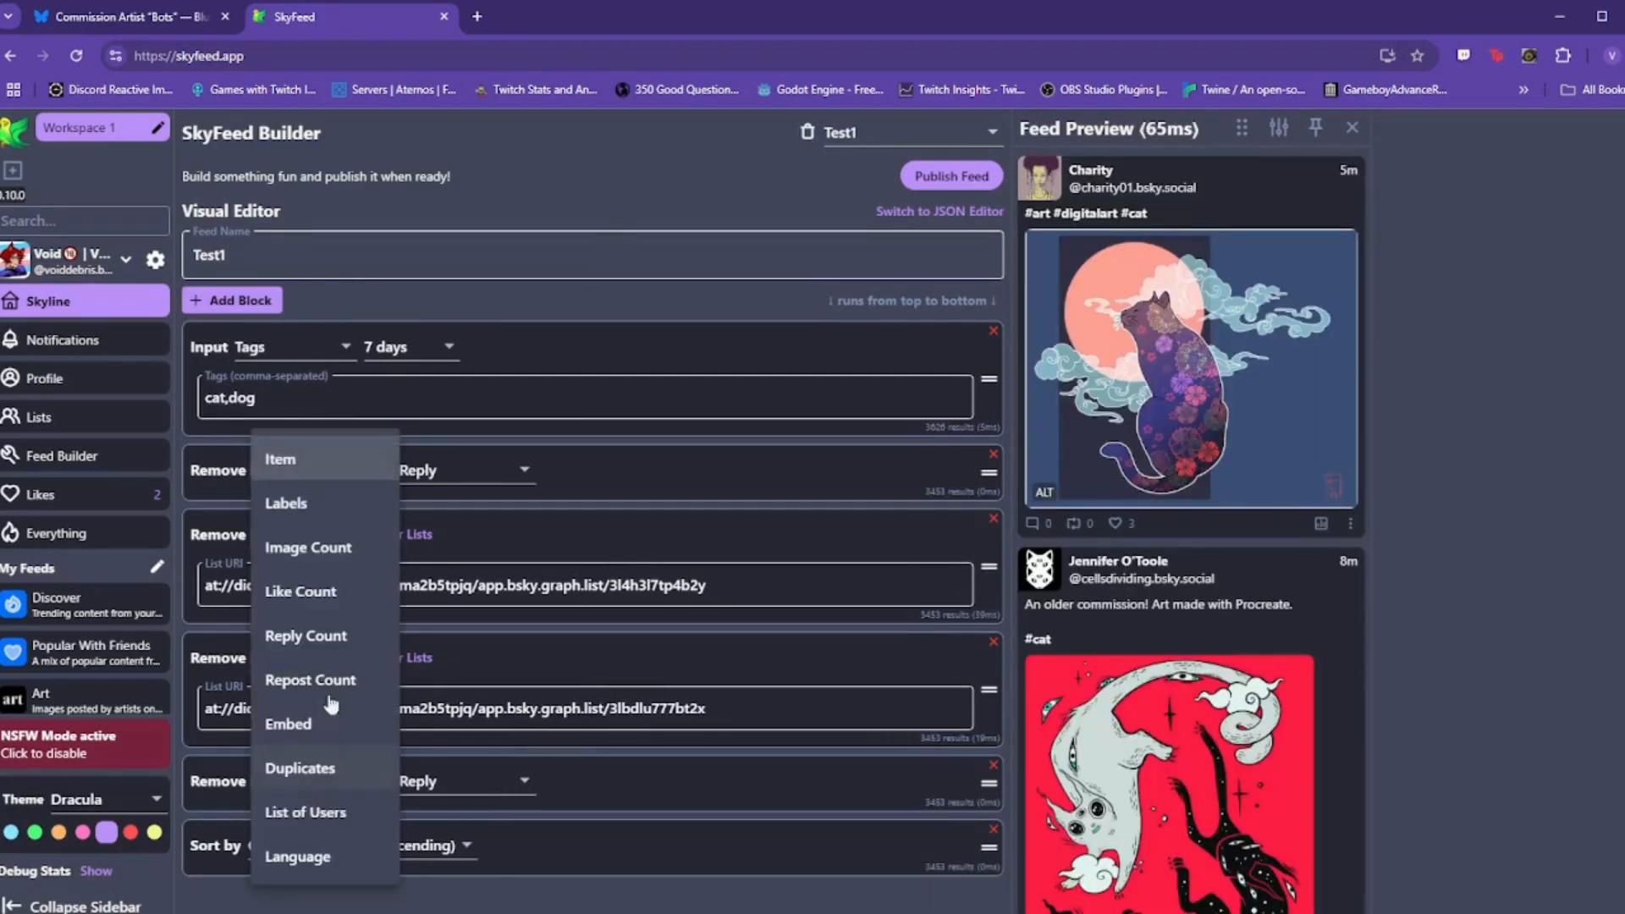
click(315, 550)
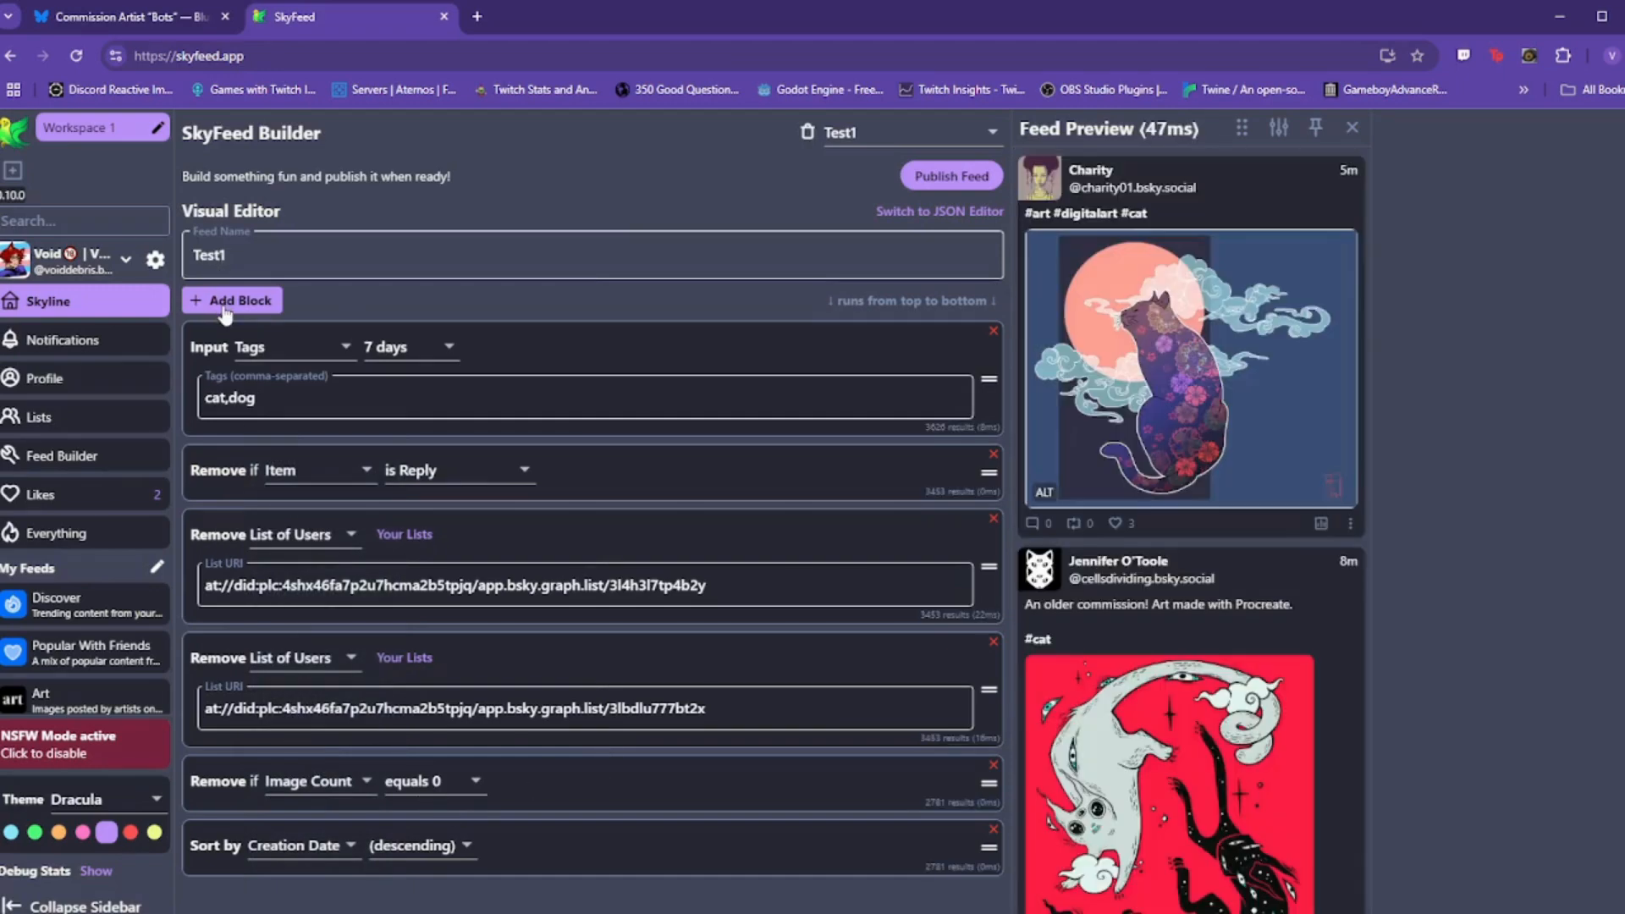
Step: Add another Remove block dropping posts with Like Count below 1
click(232, 301)
click(246, 364)
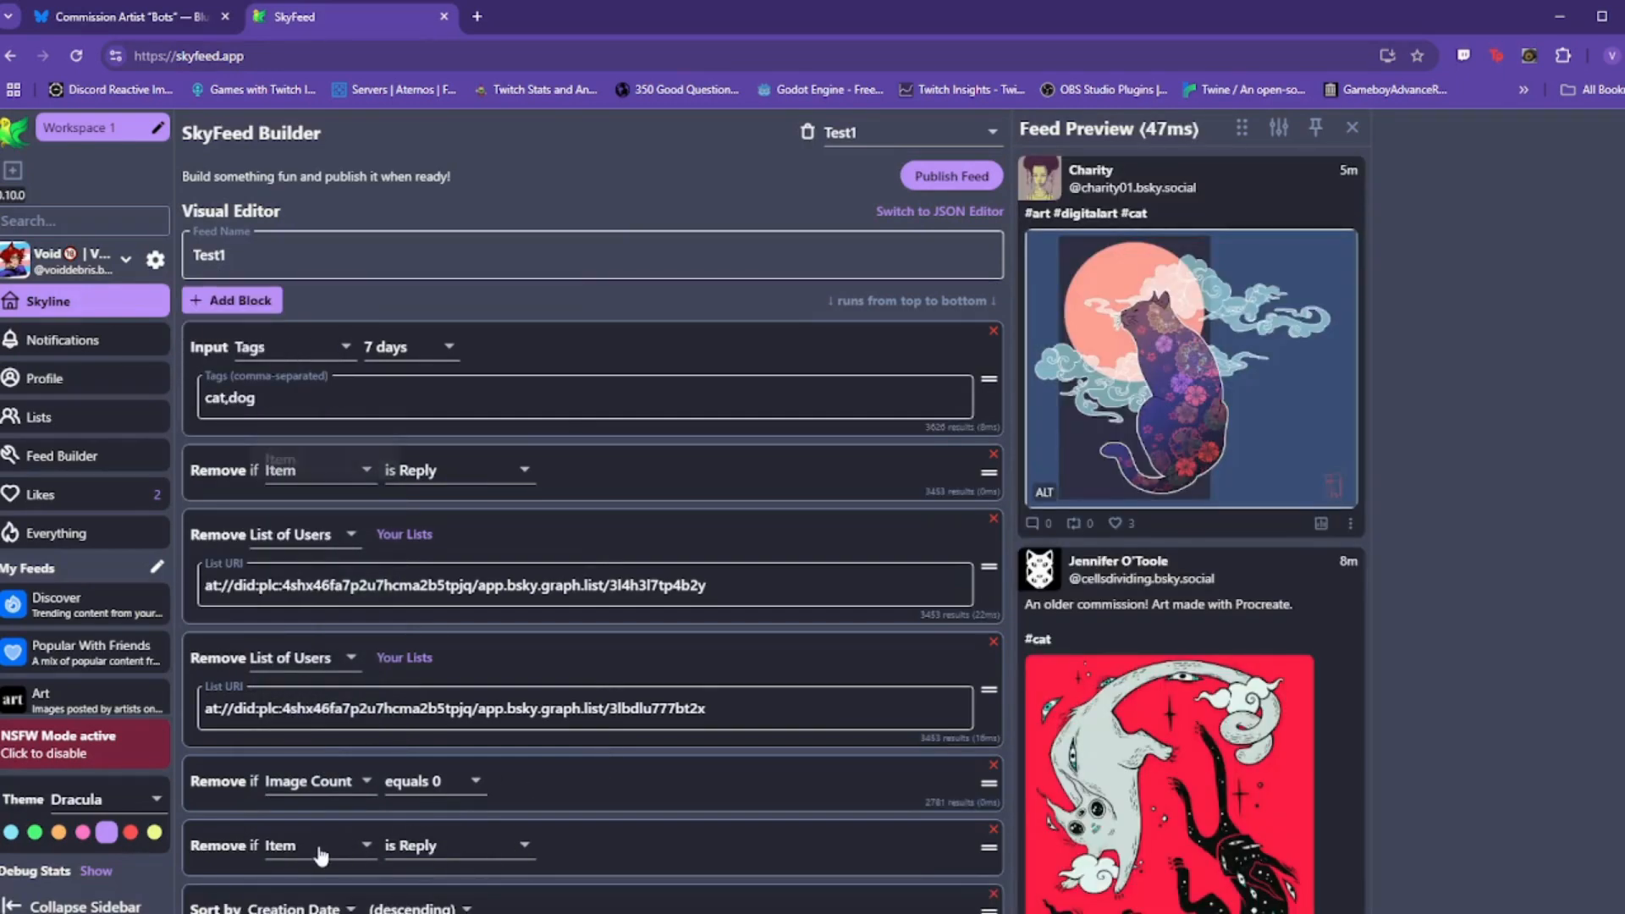
click(329, 851)
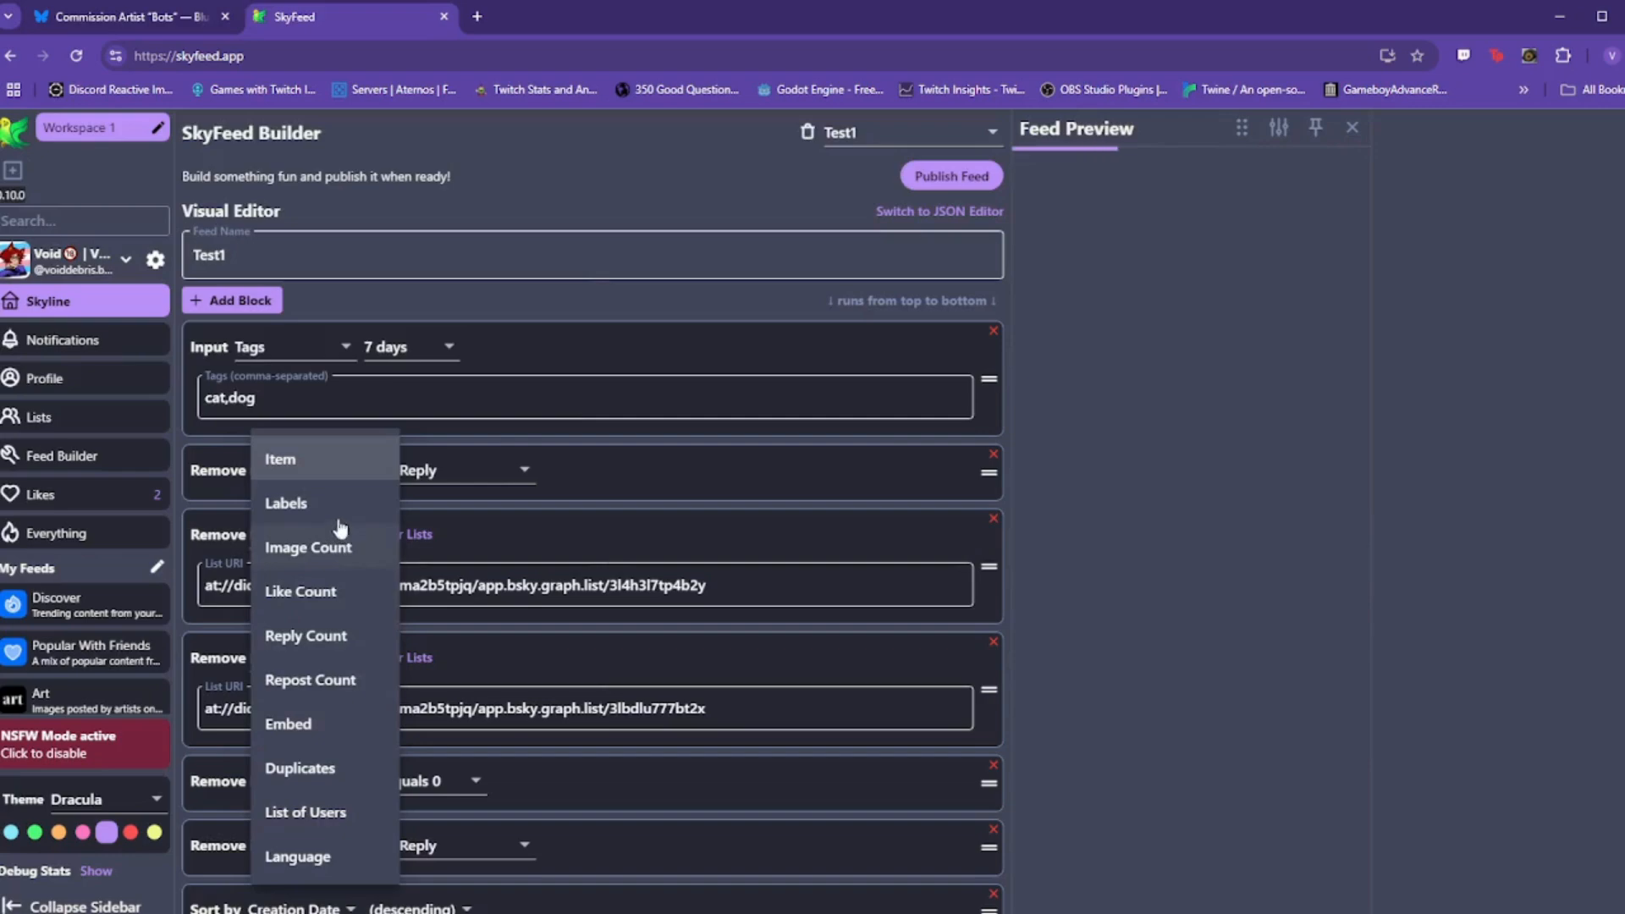
click(334, 602)
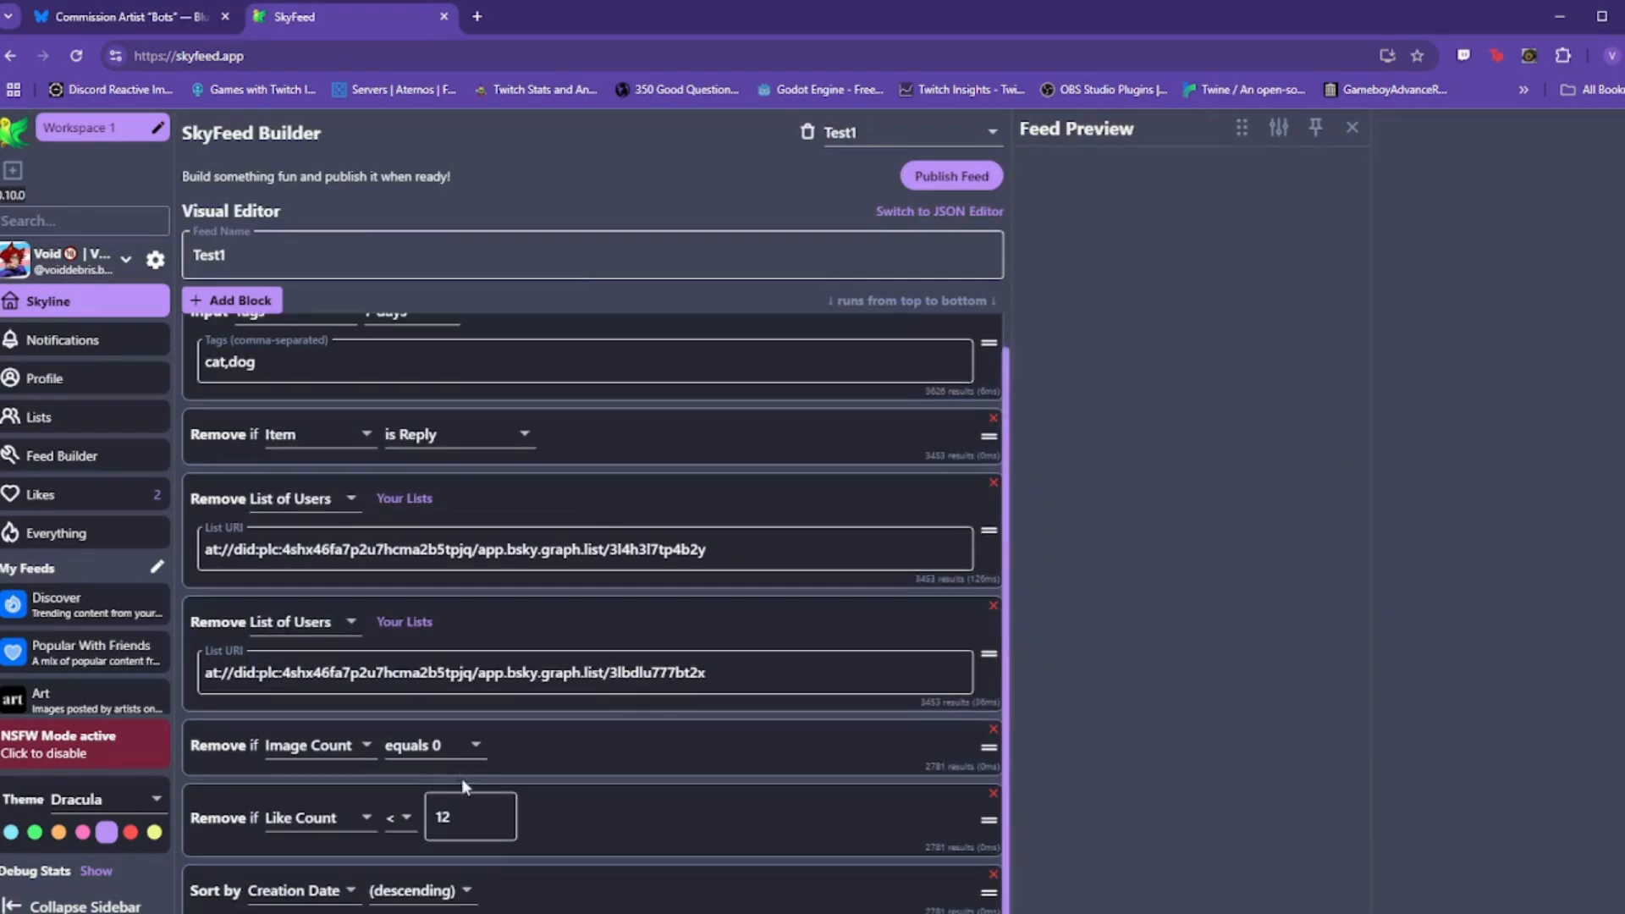
text(1)
click(587, 816)
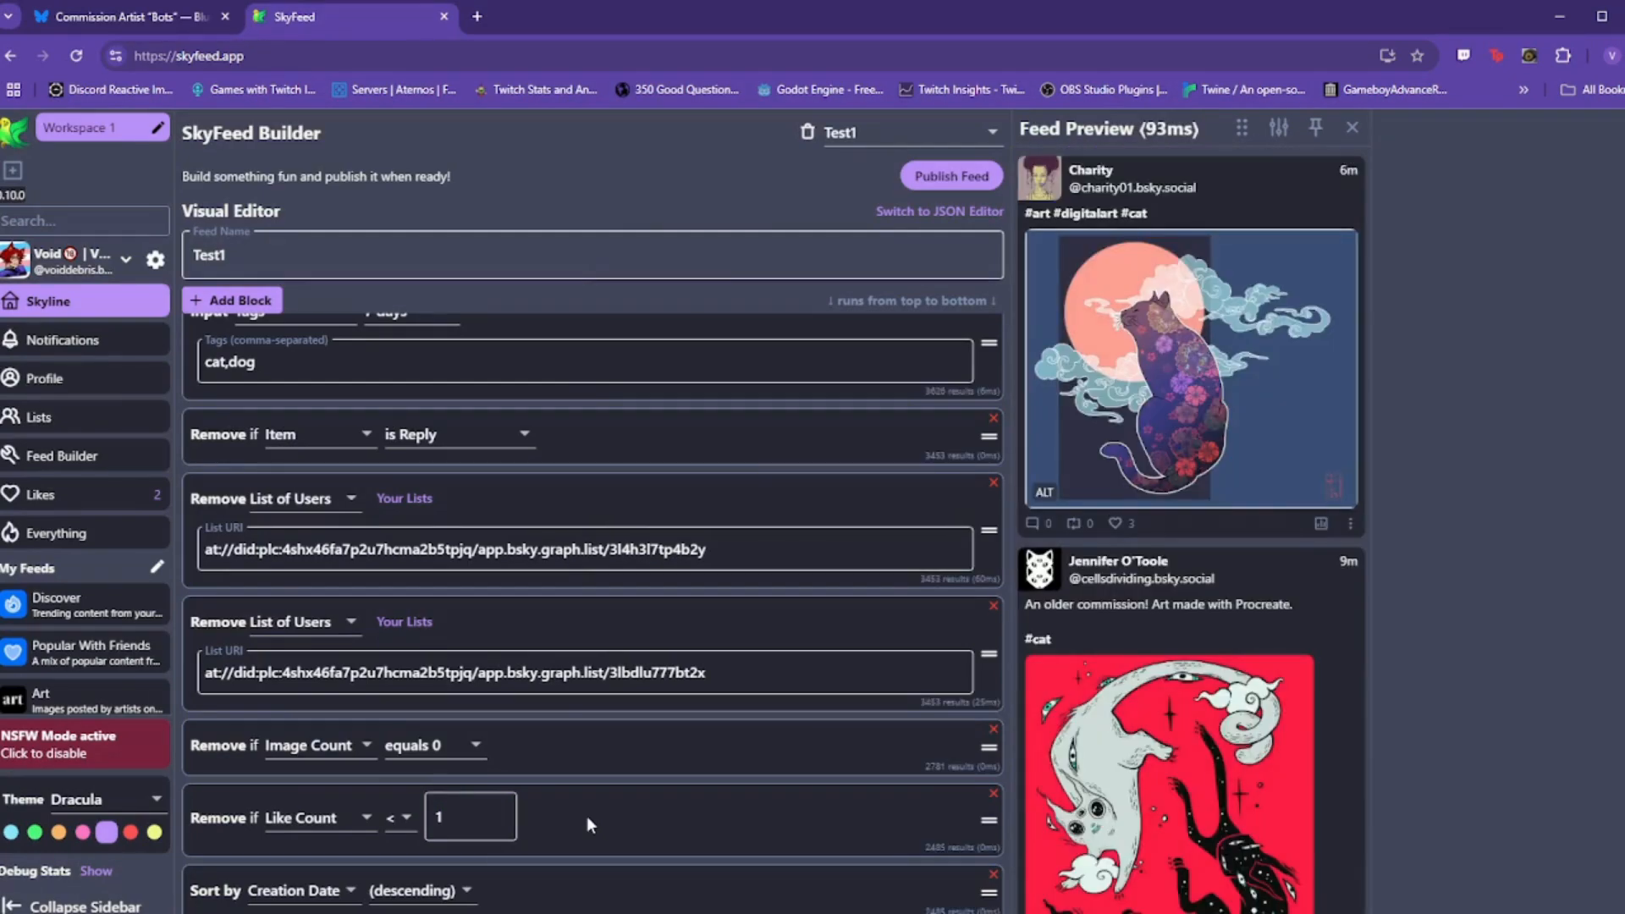
scroll(683, 796, up, 1)
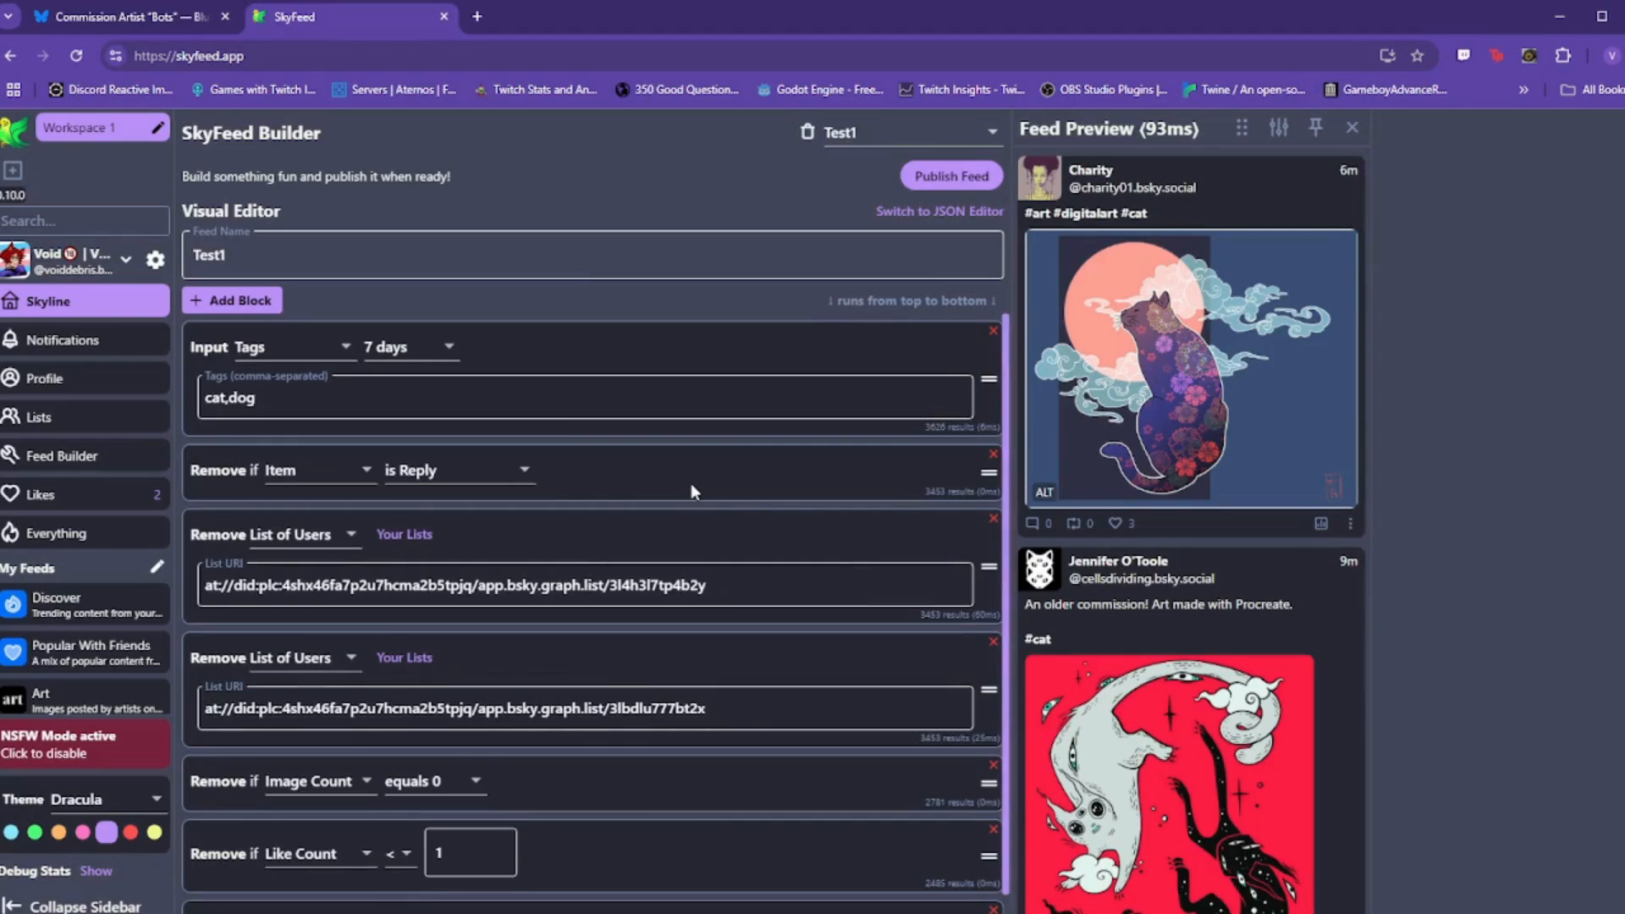
scroll(690, 485, down, 1)
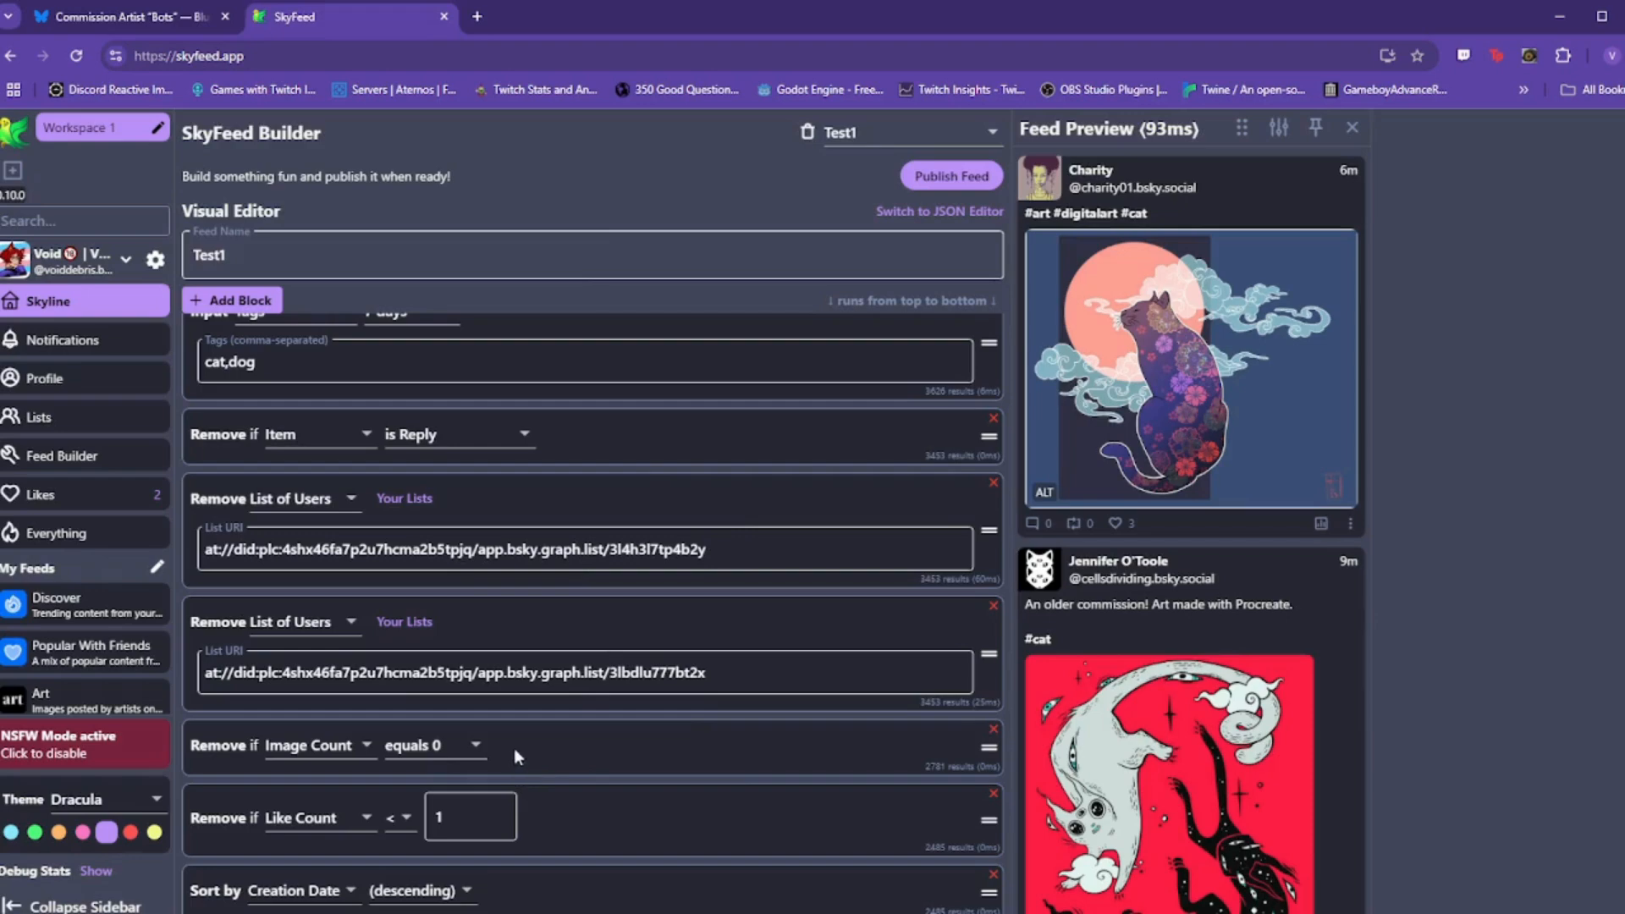
scroll(515, 748, up, 1)
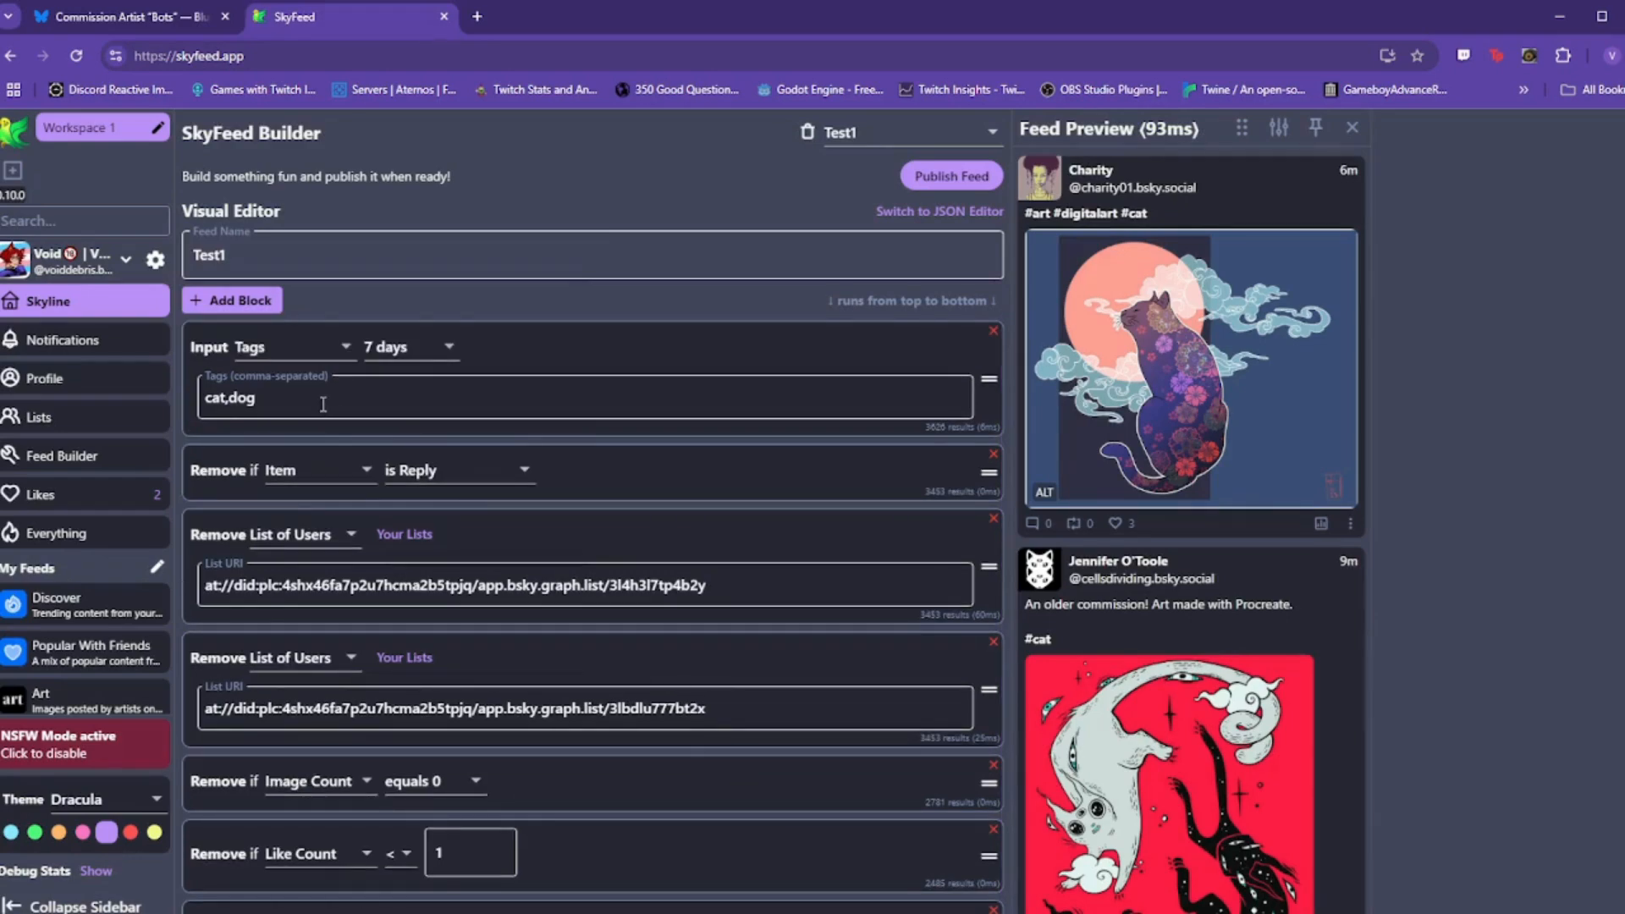
scroll(597, 525, down, 1)
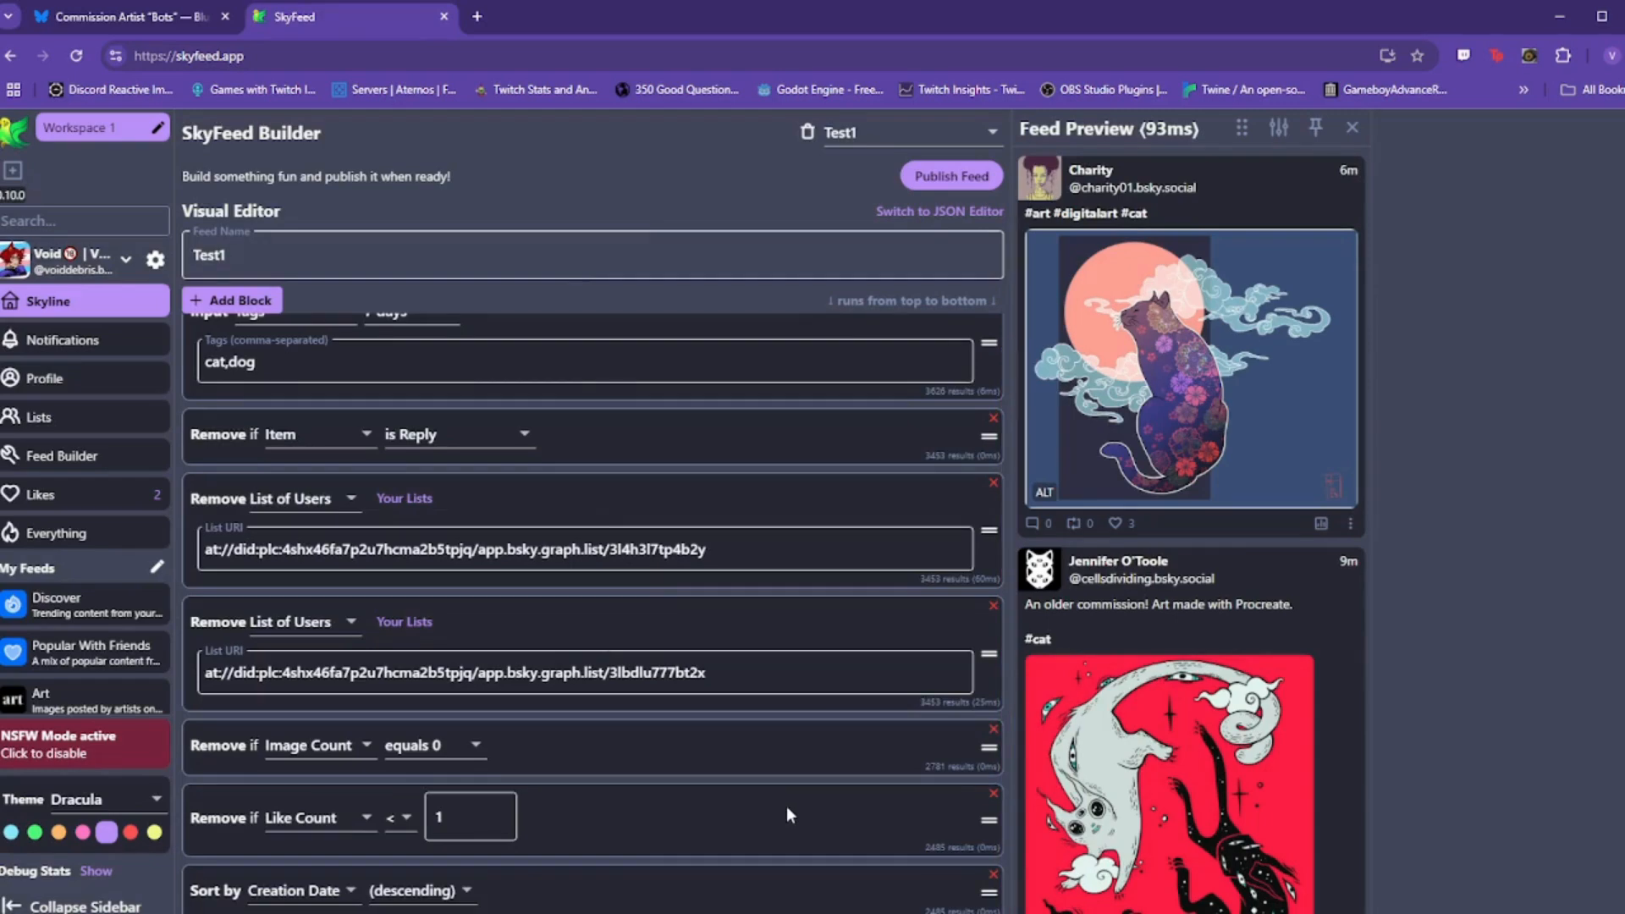
Step: Add a hello.+world RegEx block to Test1 just above the Sort by Creation Date block
click(252, 302)
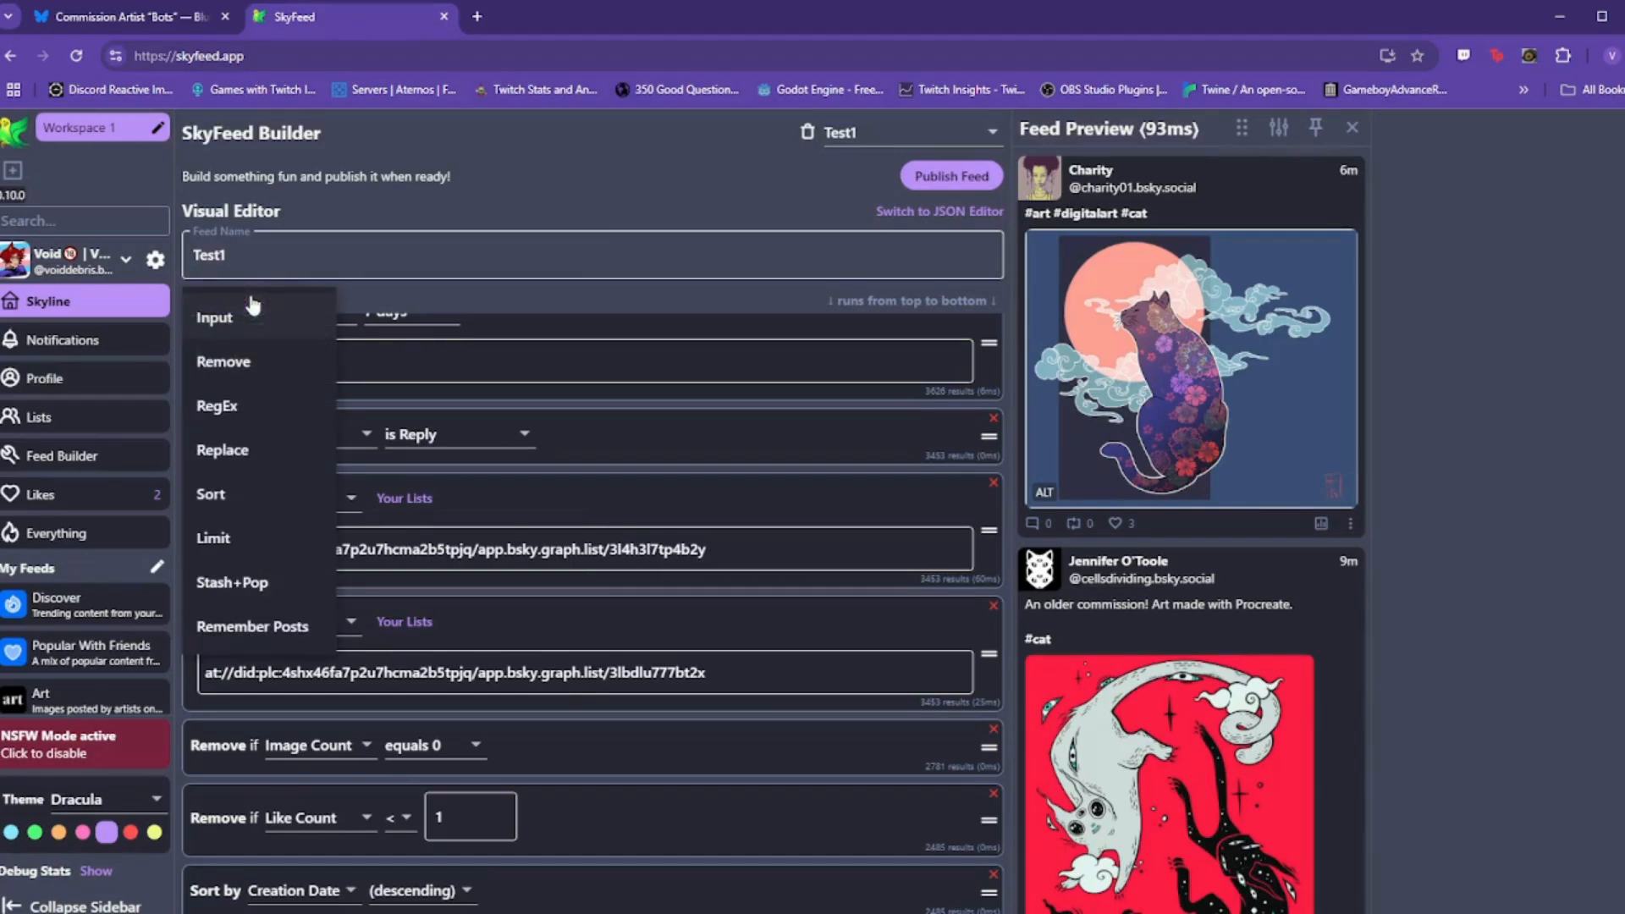
click(415, 277)
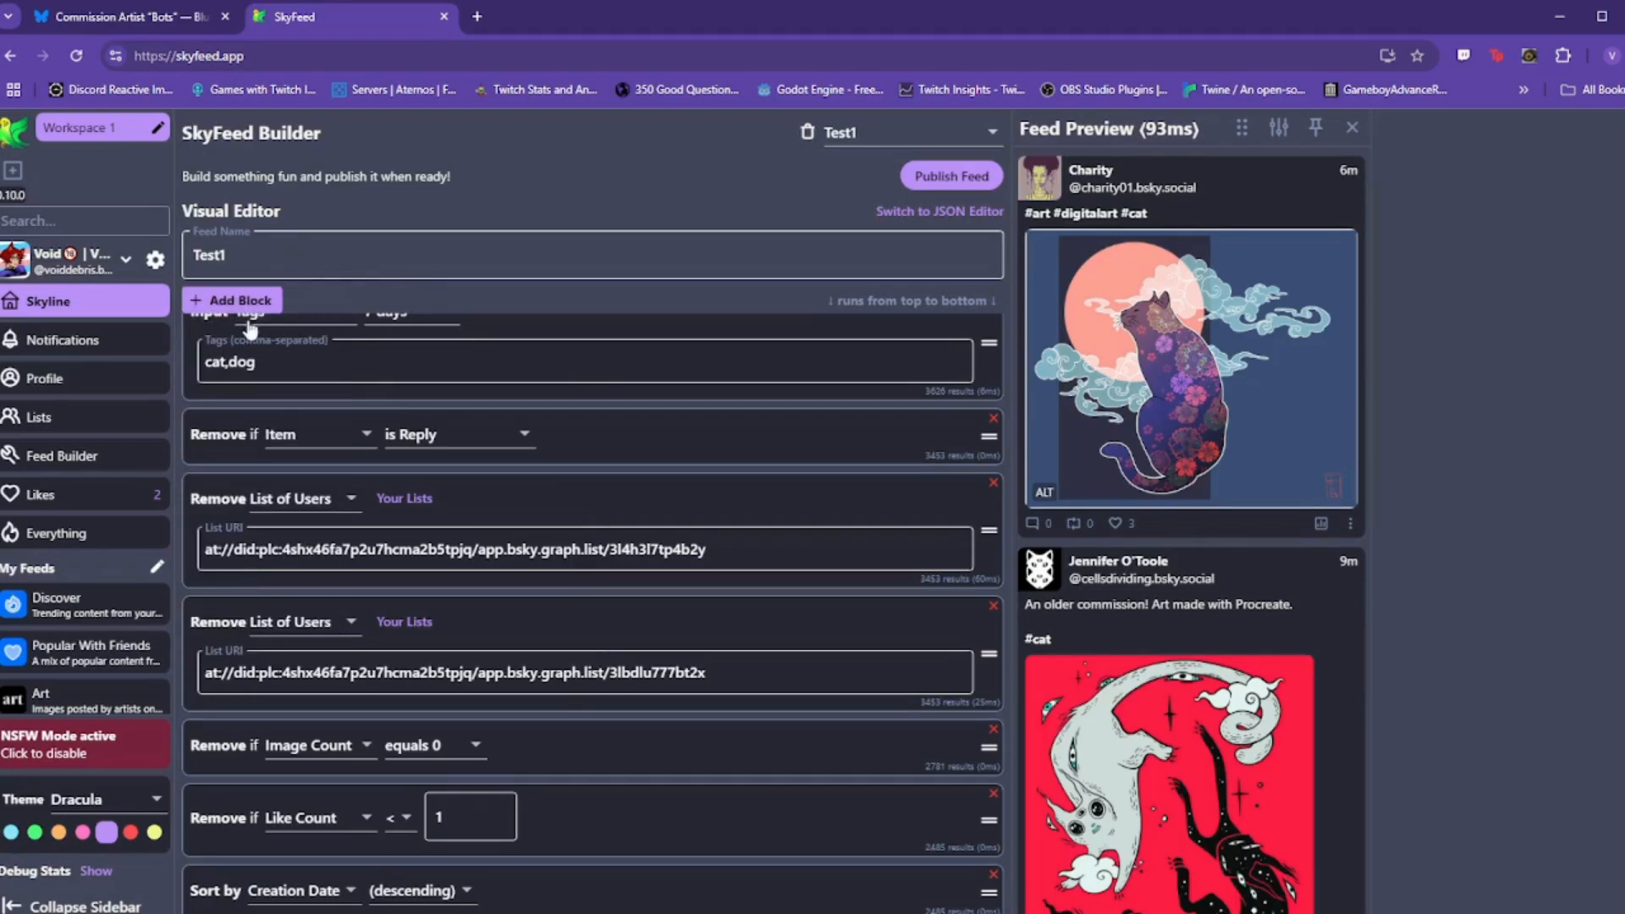
click(230, 301)
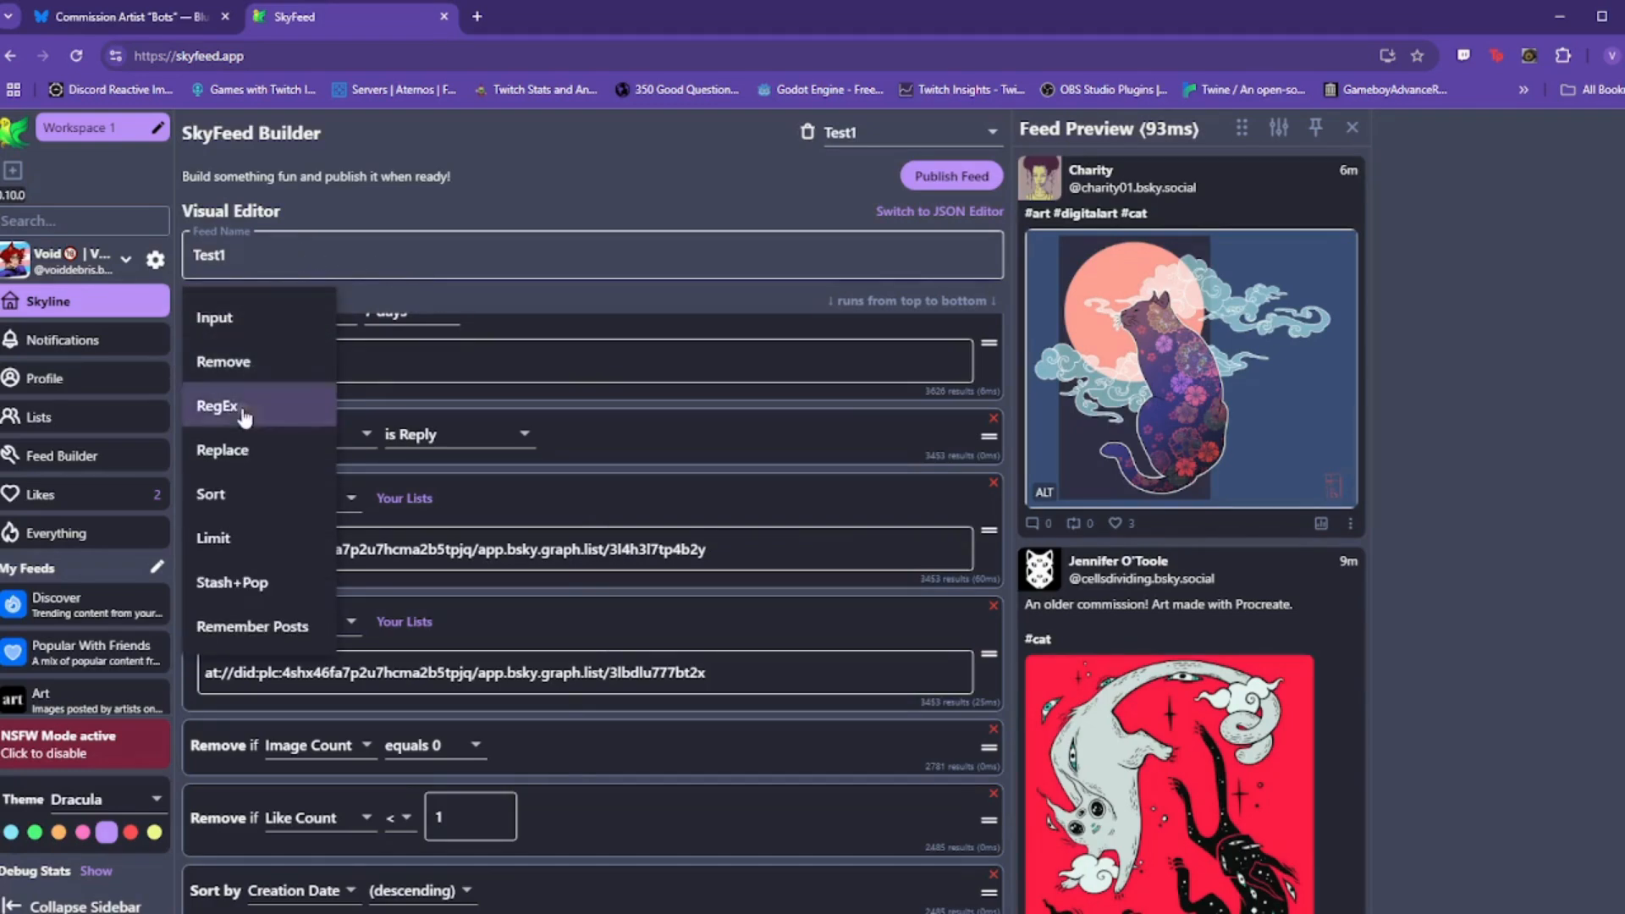
click(217, 405)
scroll(737, 749, down, 2)
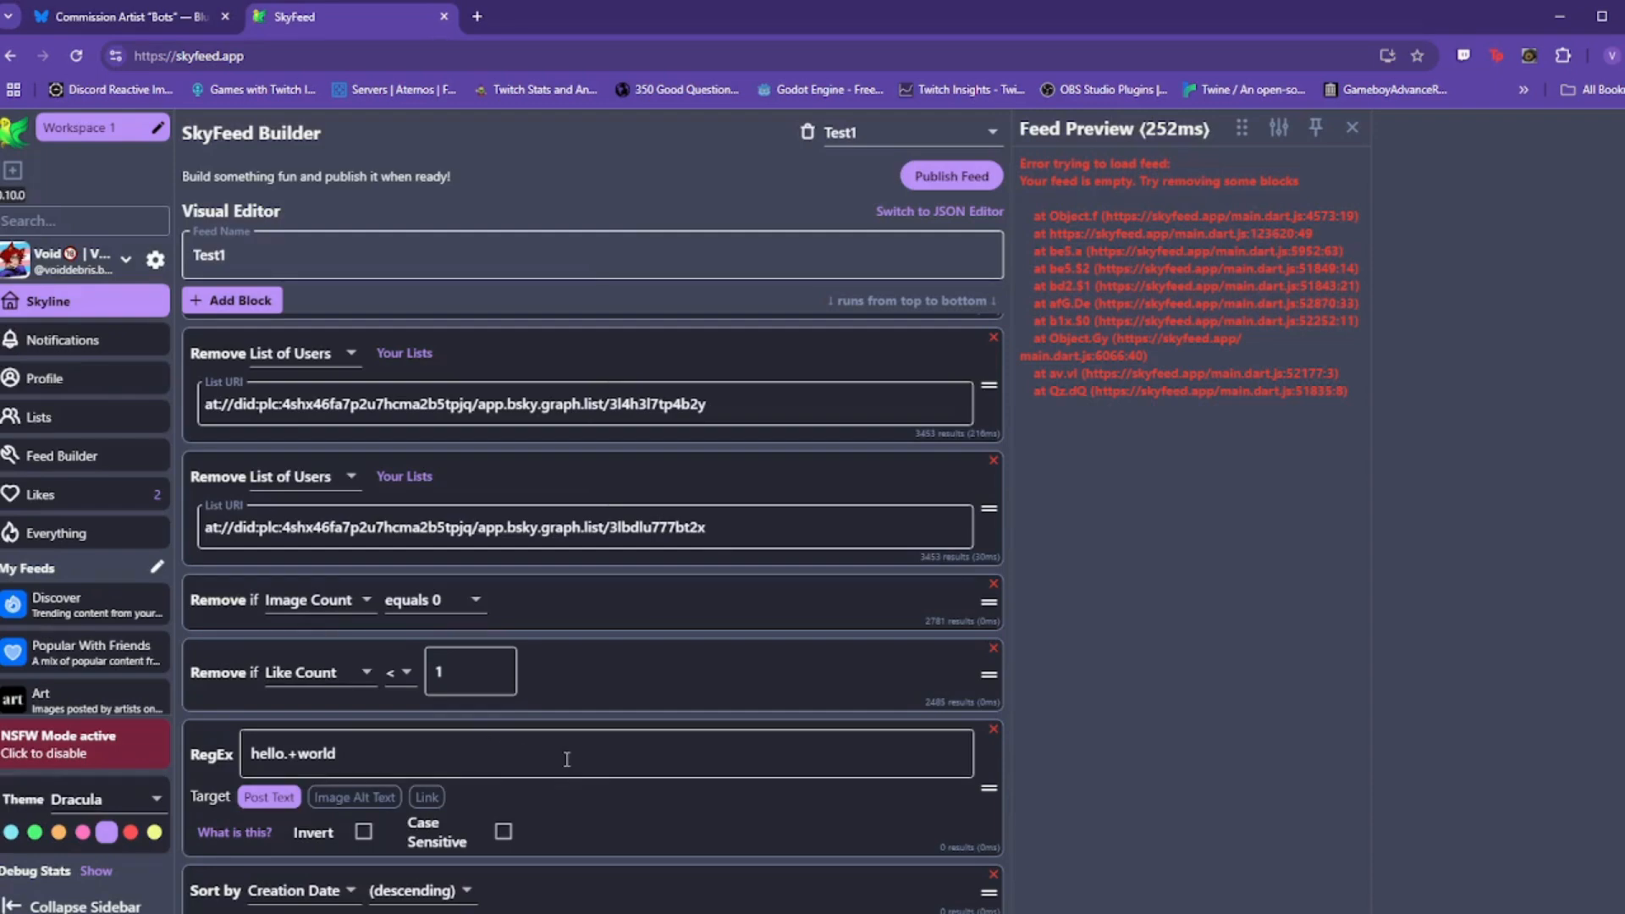
Step: Delete the hello.+world sample pattern and switch on Invert for the RegEx block
triple_click(366, 751)
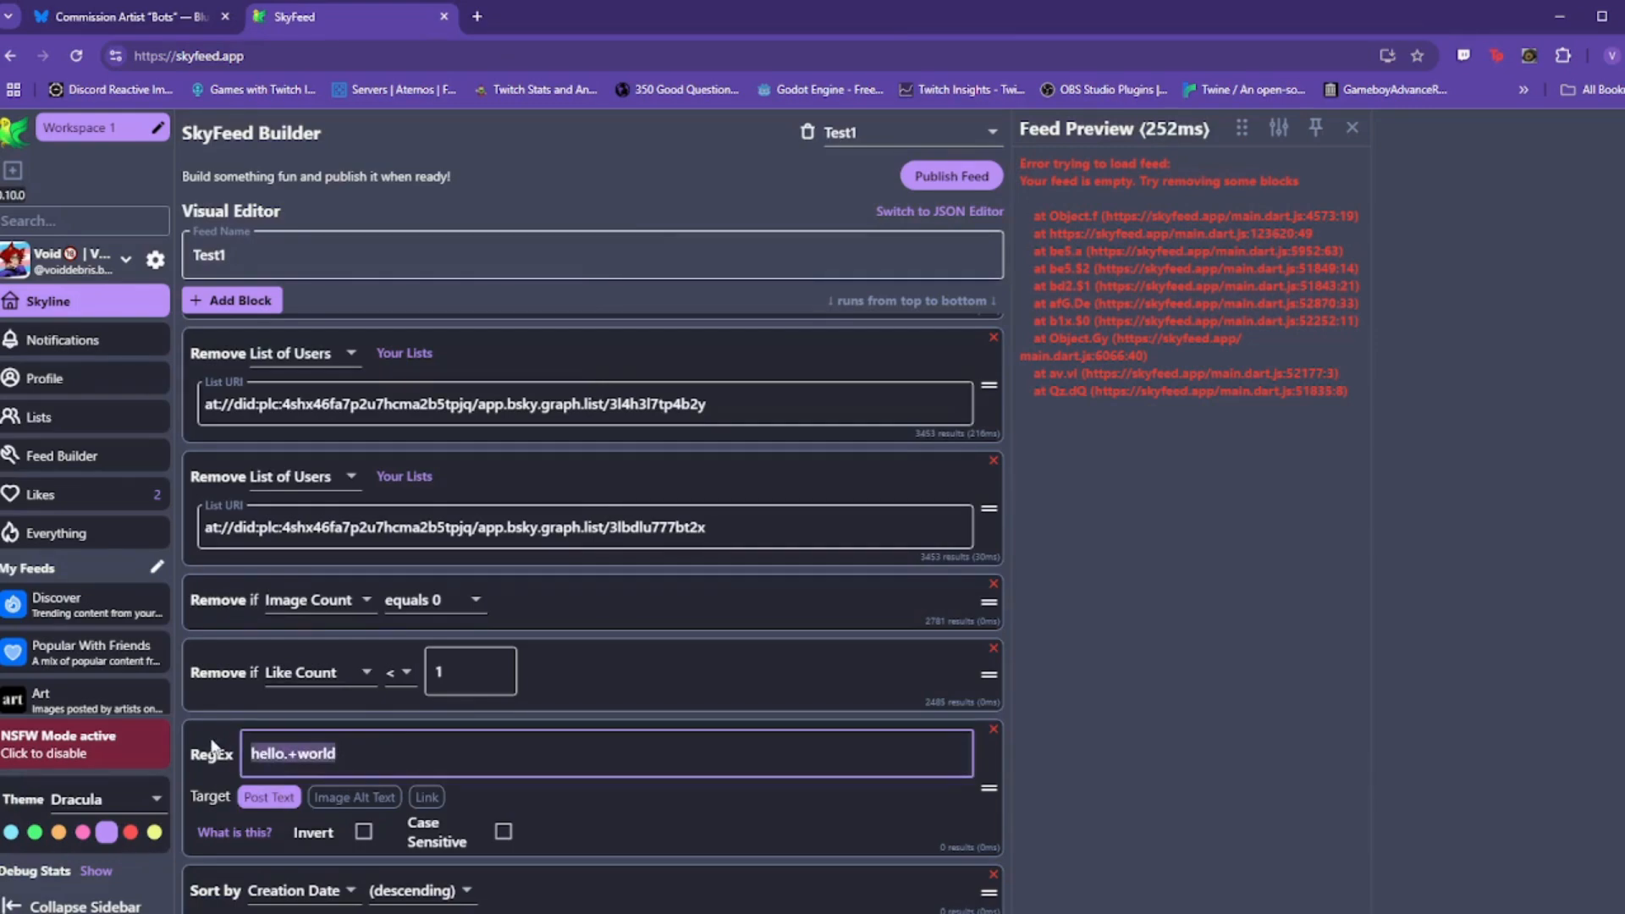
key(BackSpace)
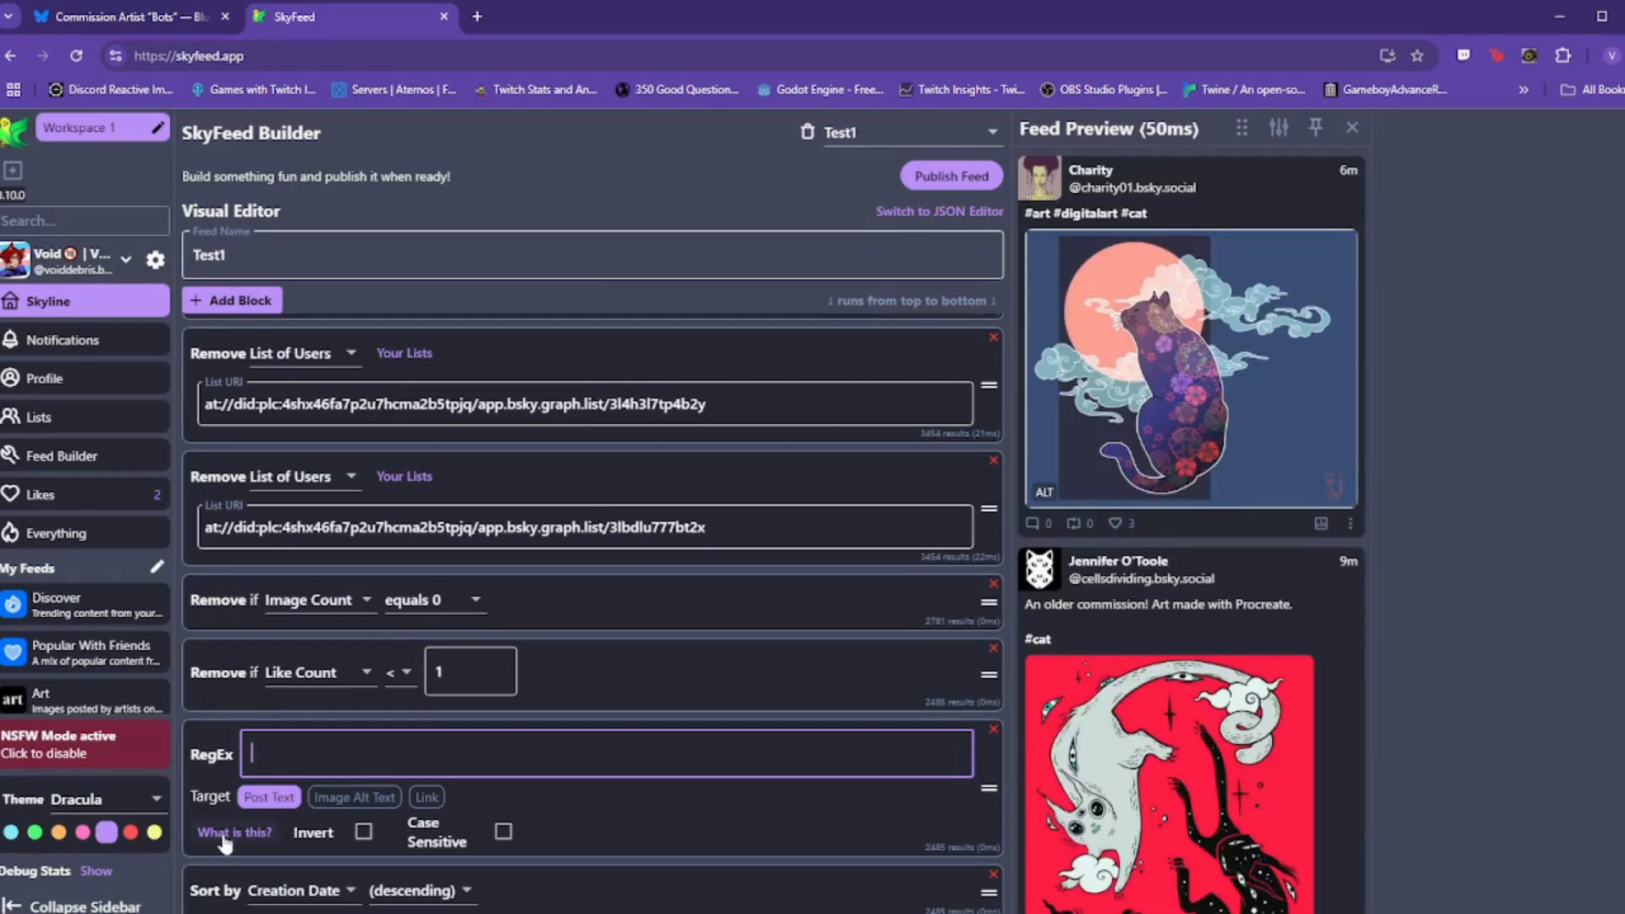
click(364, 833)
key(BackSpace)
key(BackSpace)
key(BackSpace)
key(BackSpace)
key(BackSpace)
key(BackSpace)
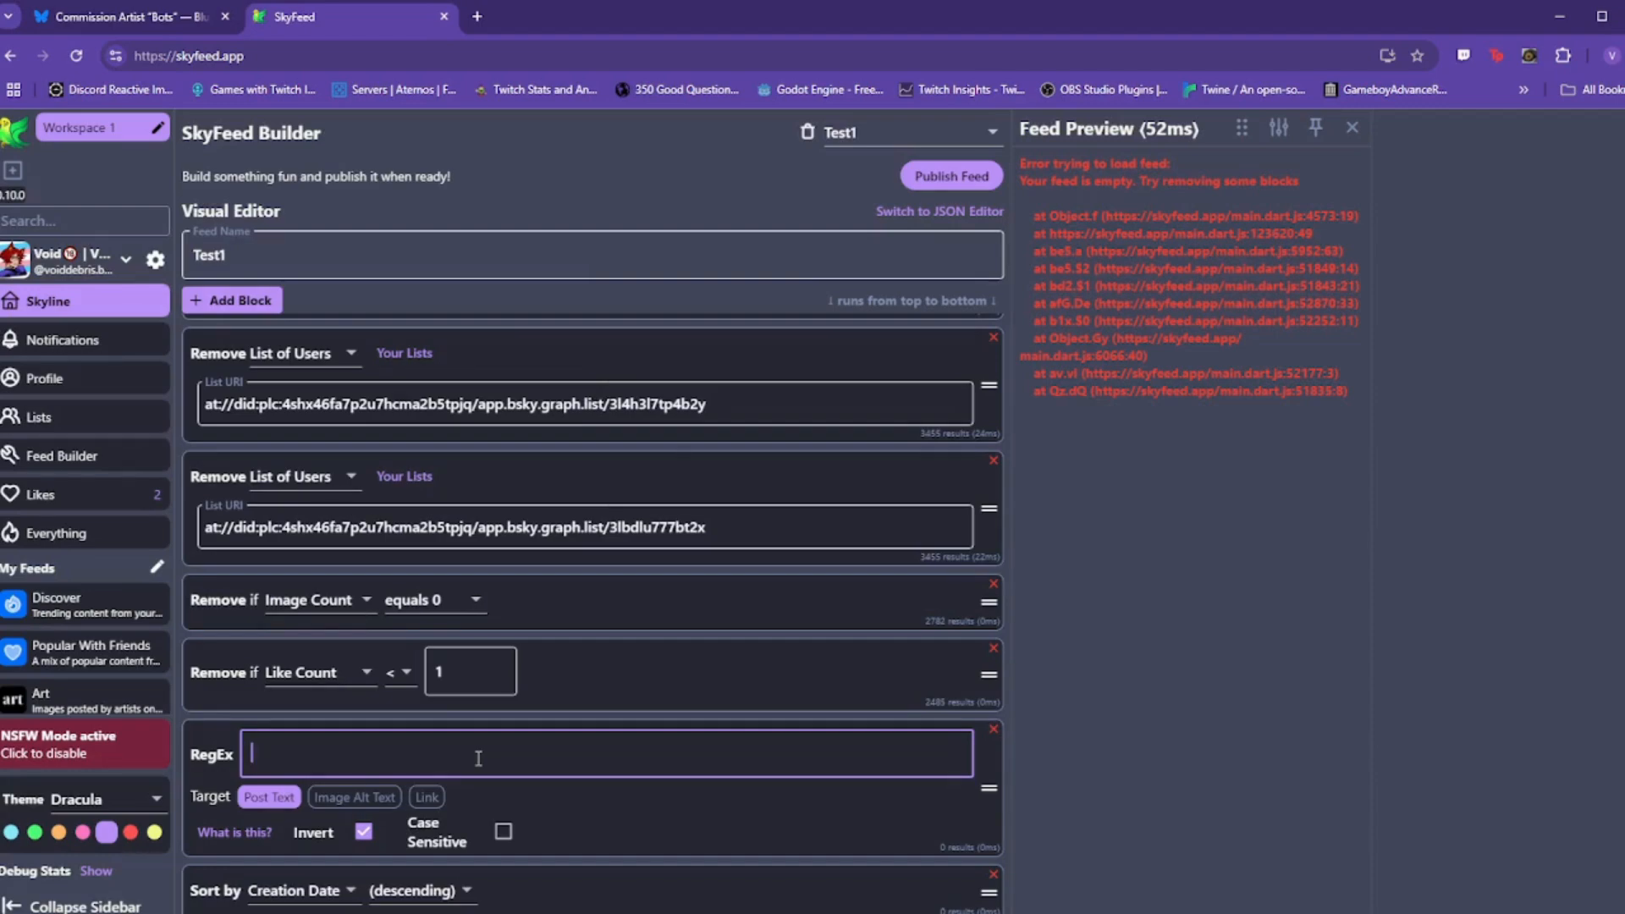
Step: Enter the pattern \bai\b, trying and removing the aiart and ai art variants
text(\)
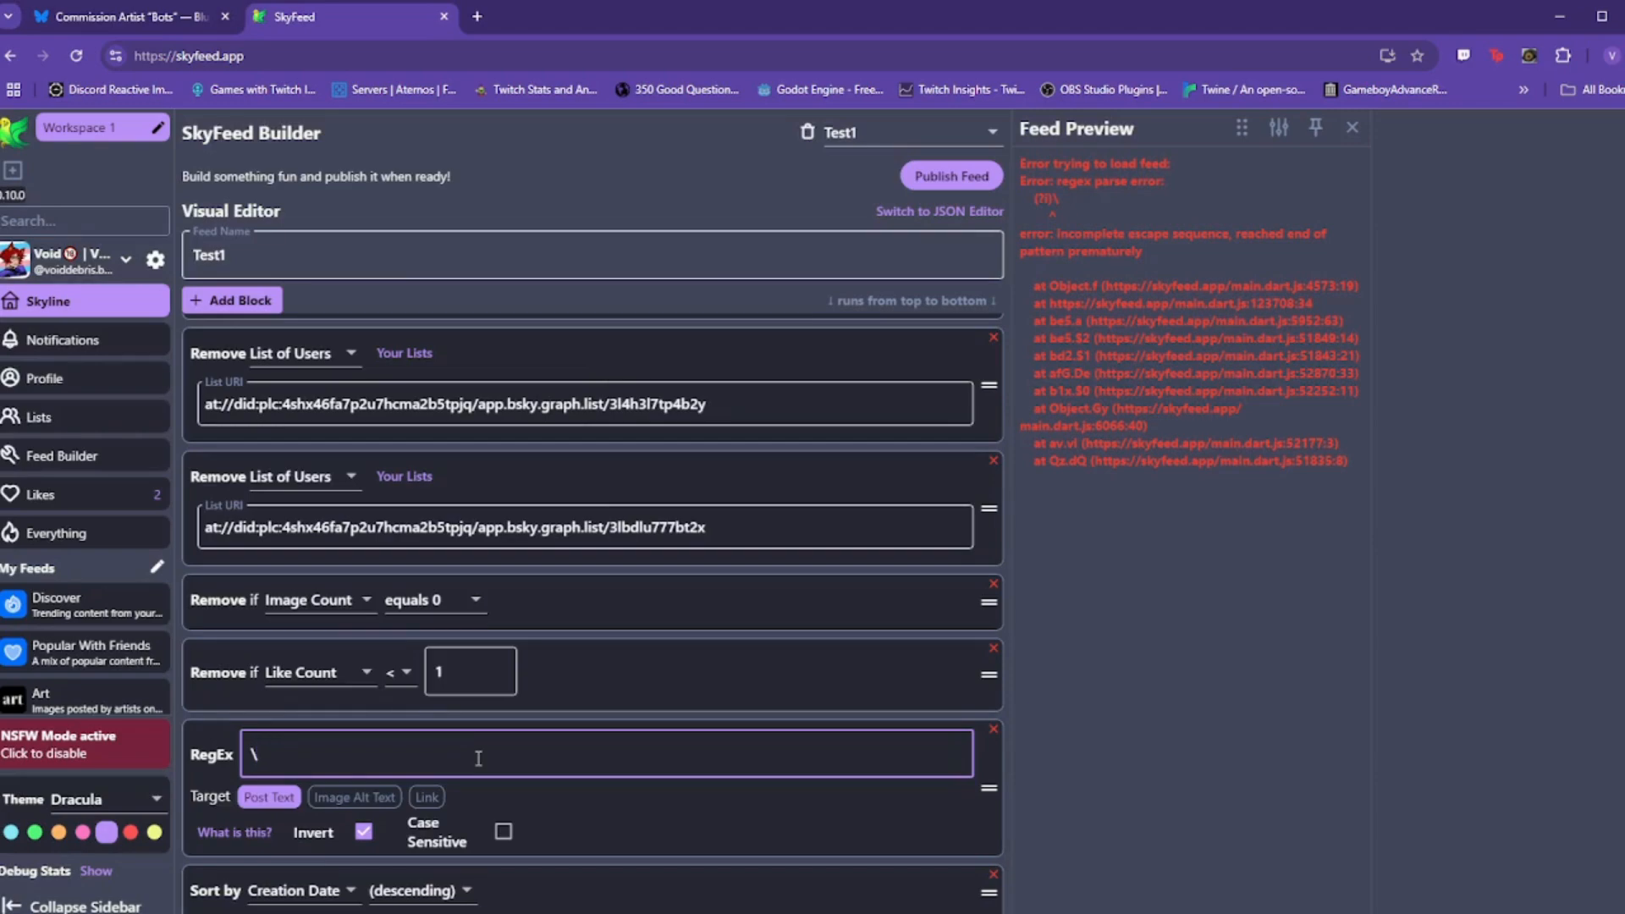
text(b)
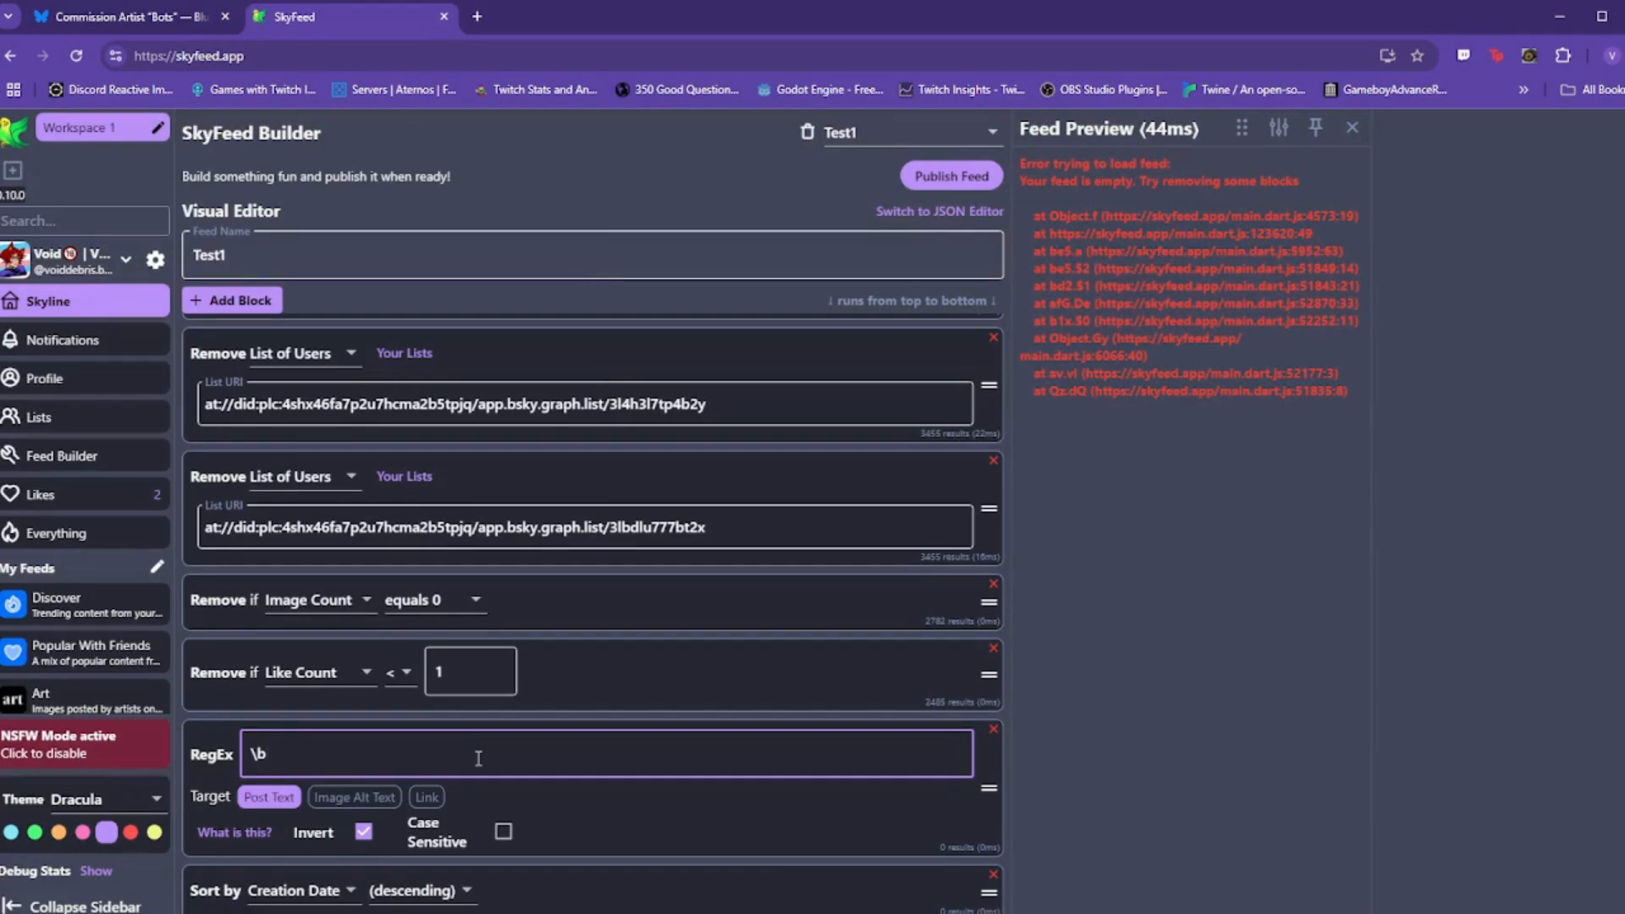
text(ai\b)
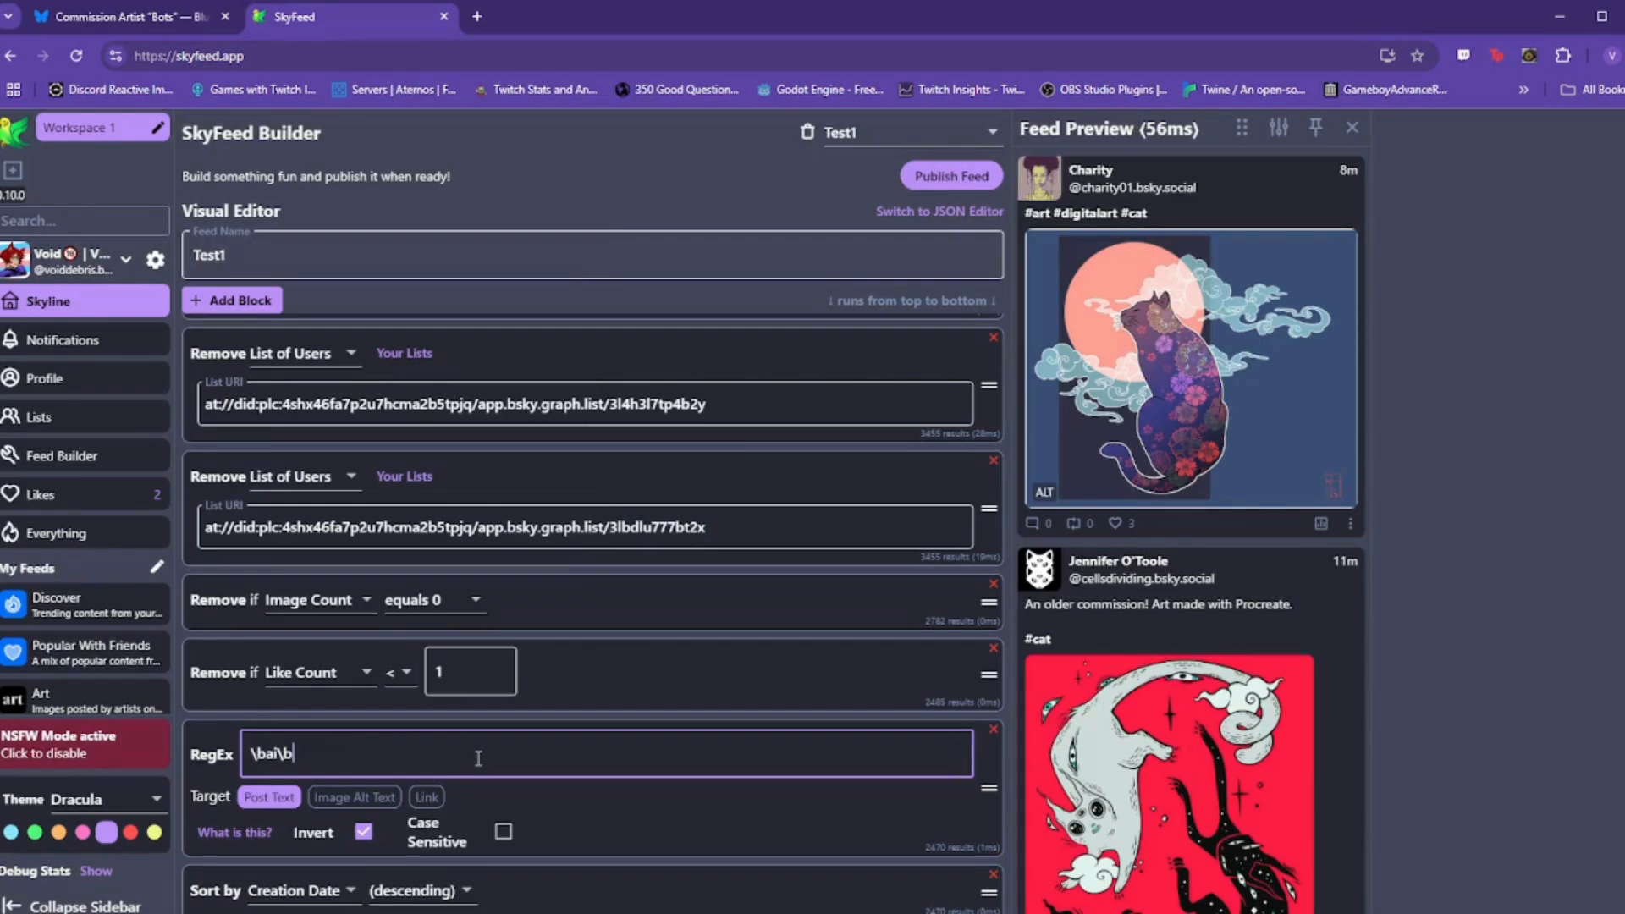
text(aiart)
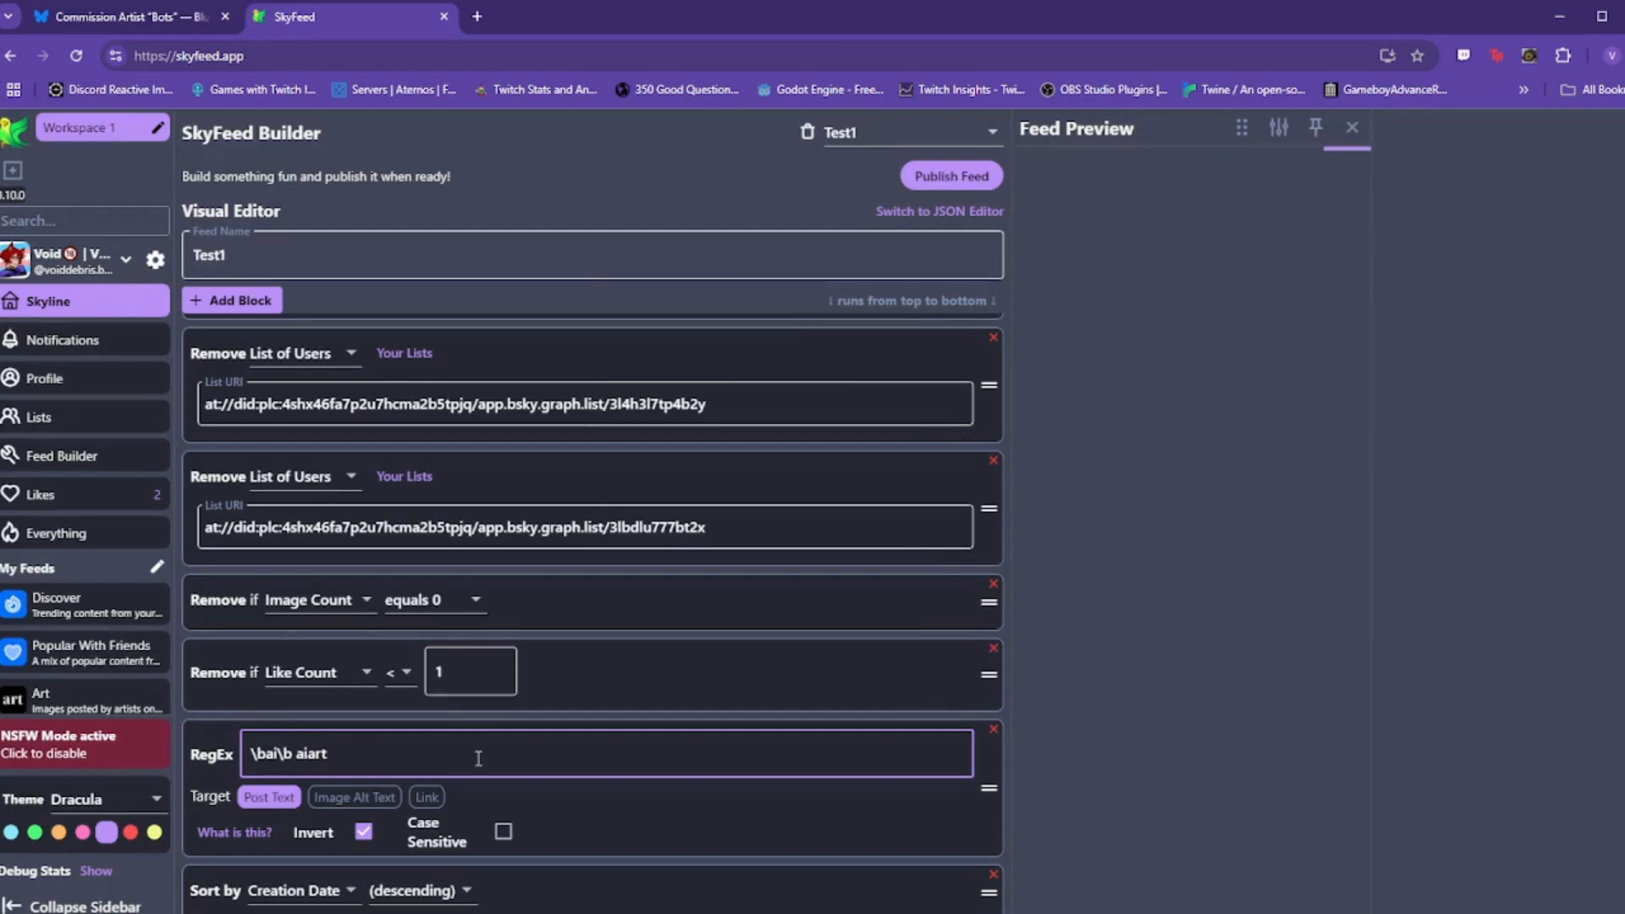
key(BackSpace)
key(BackSpace)
key(BackSpace)
key(BackSpace)
key(BackSpace)
key(BackSpace)
text(ai art)
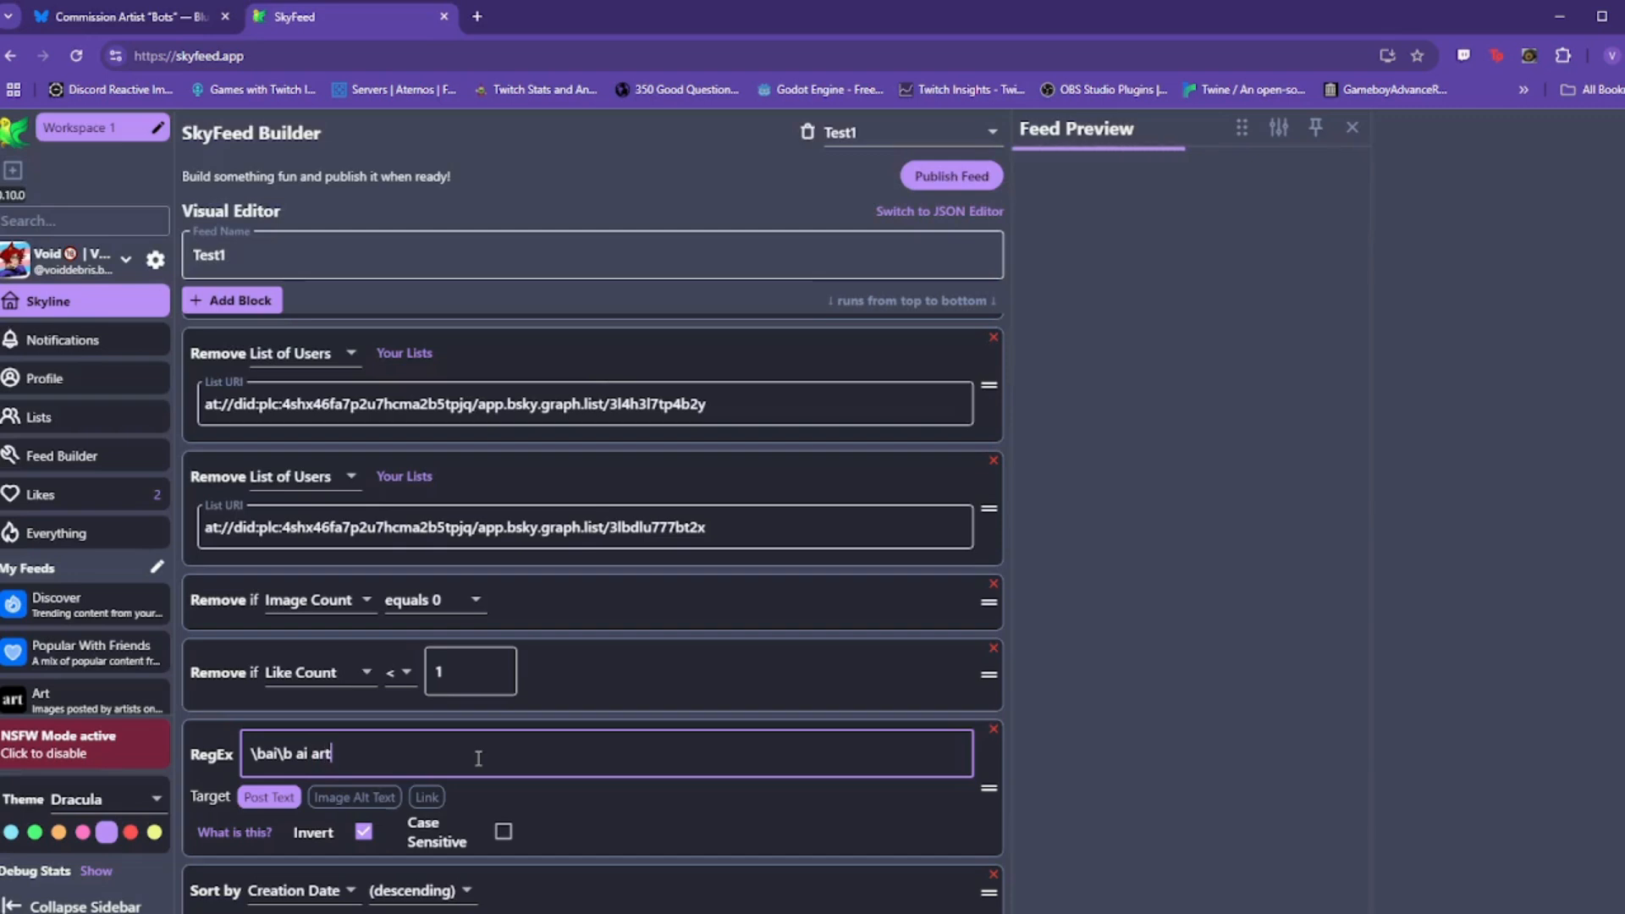
key(BackSpace)
key(BackSpace)
key(BackSpace)
key(BackSpace)
key(BackSpace)
key(BackSpace)
key(BackSpace)
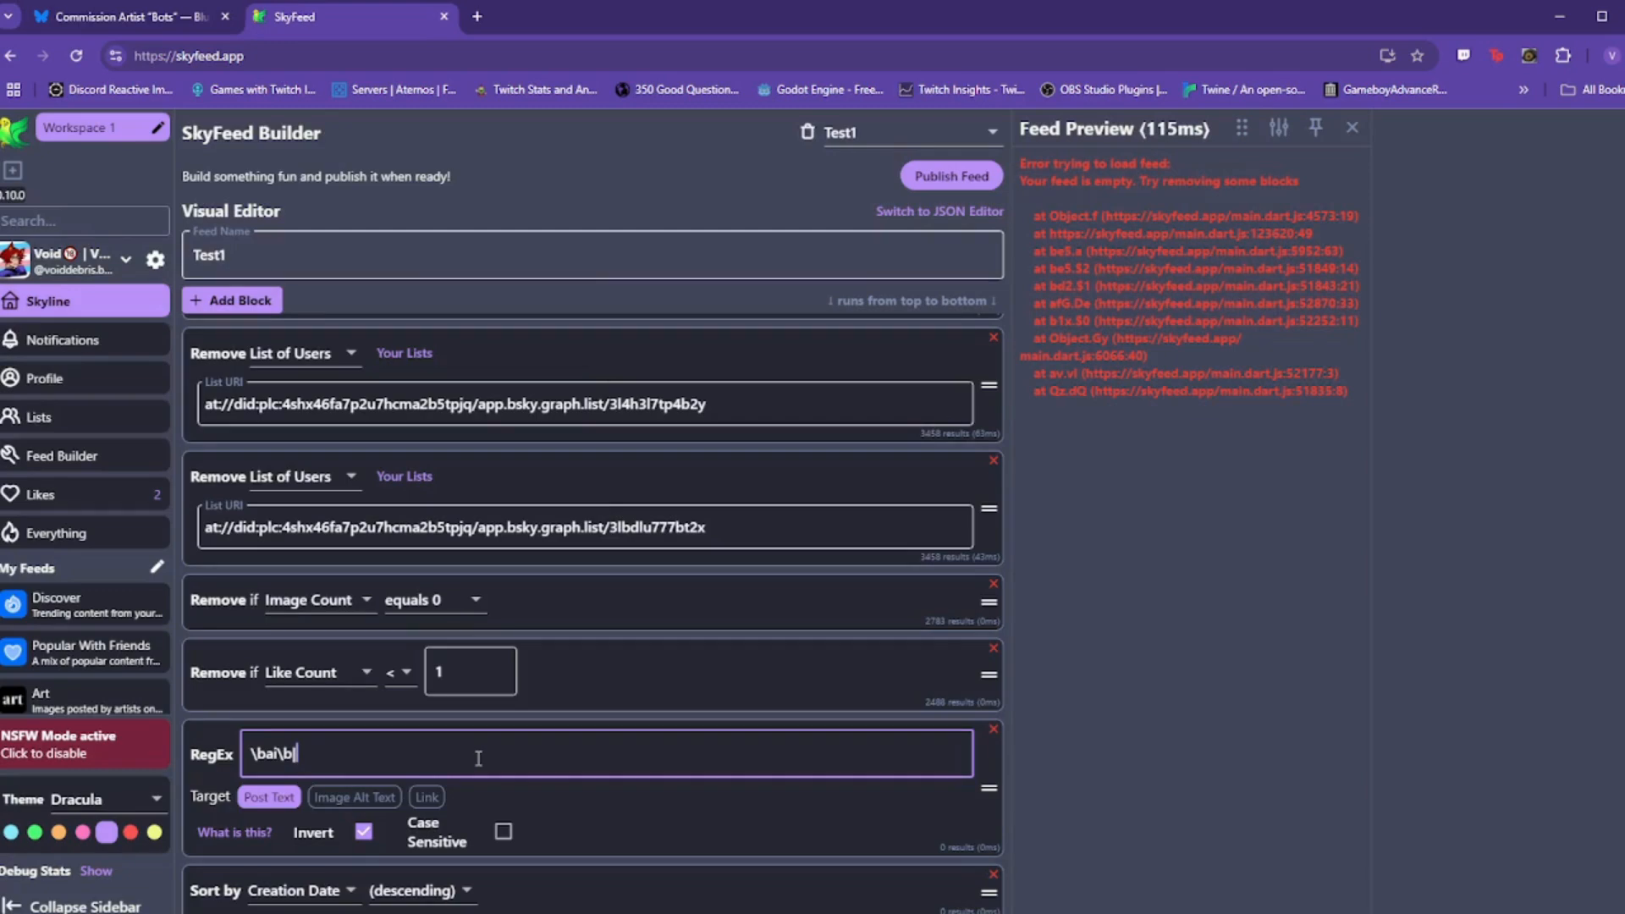
Step: Extend the inverted pattern to \bai\b|midjourny|\baiart|aiart\b, correcting typos along the way
text(|midjourny|\)
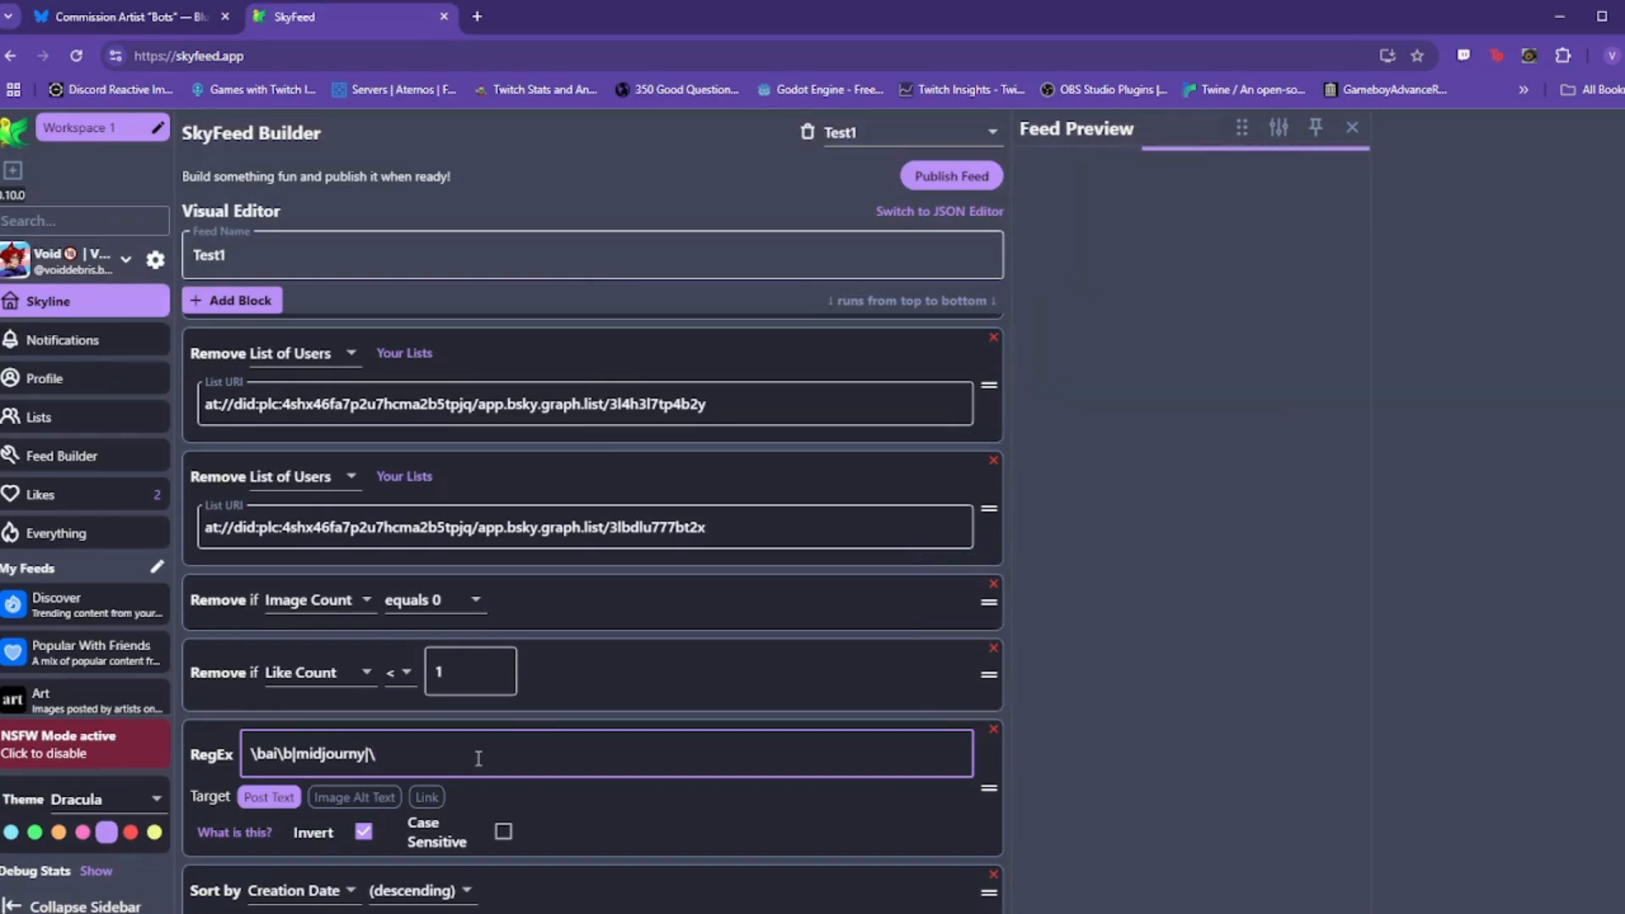
text(airt)
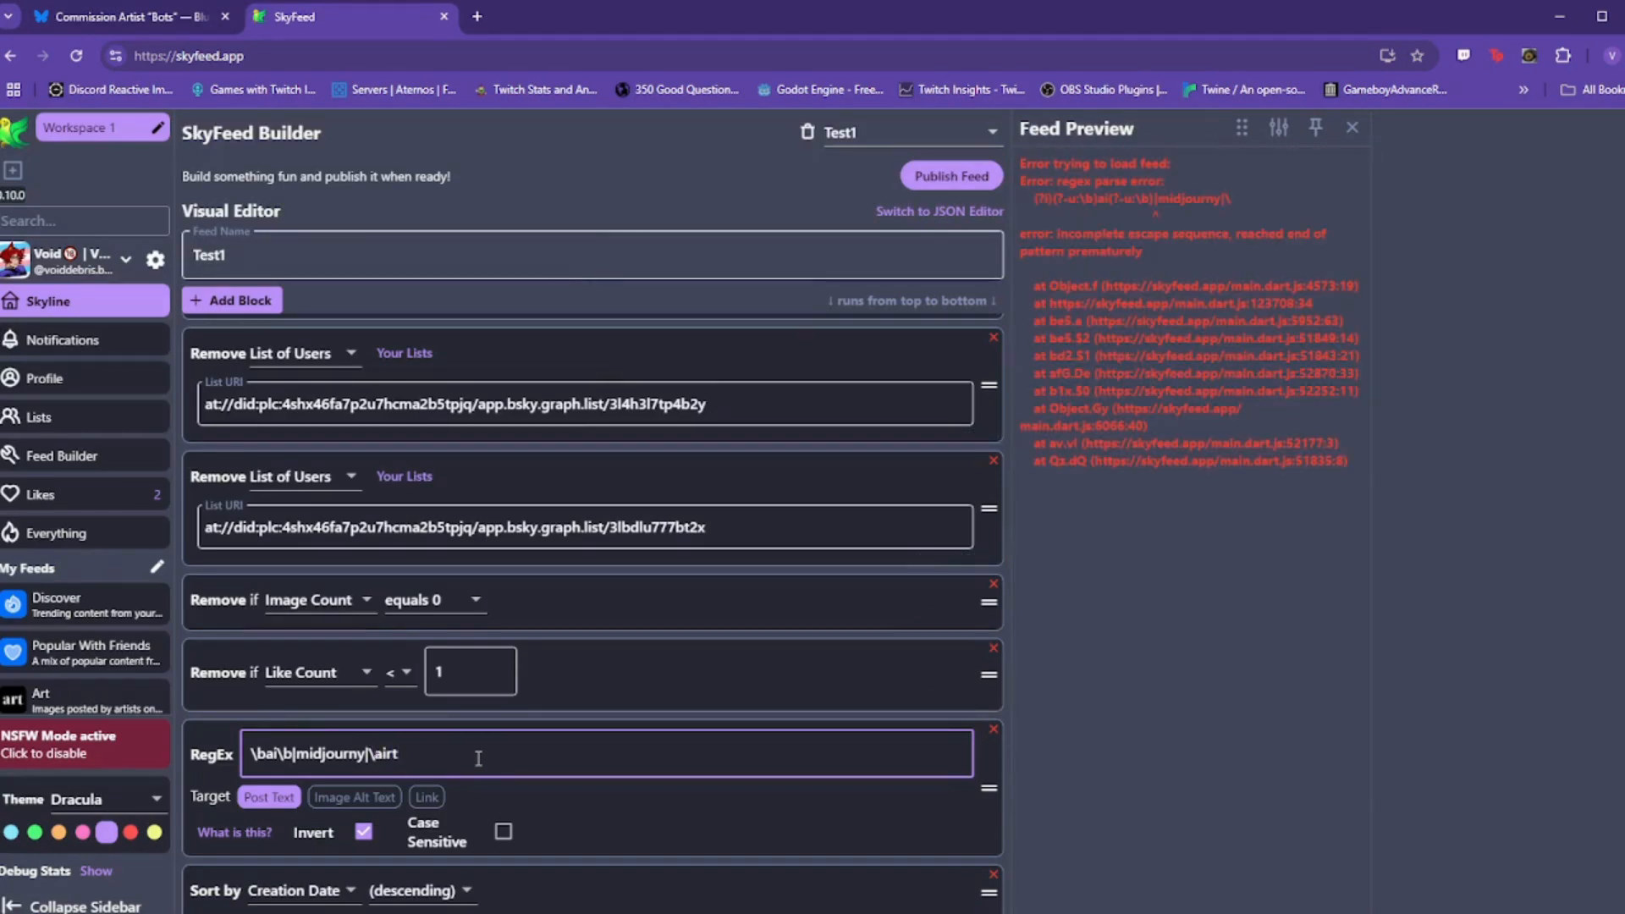
text(air)
text(rt)
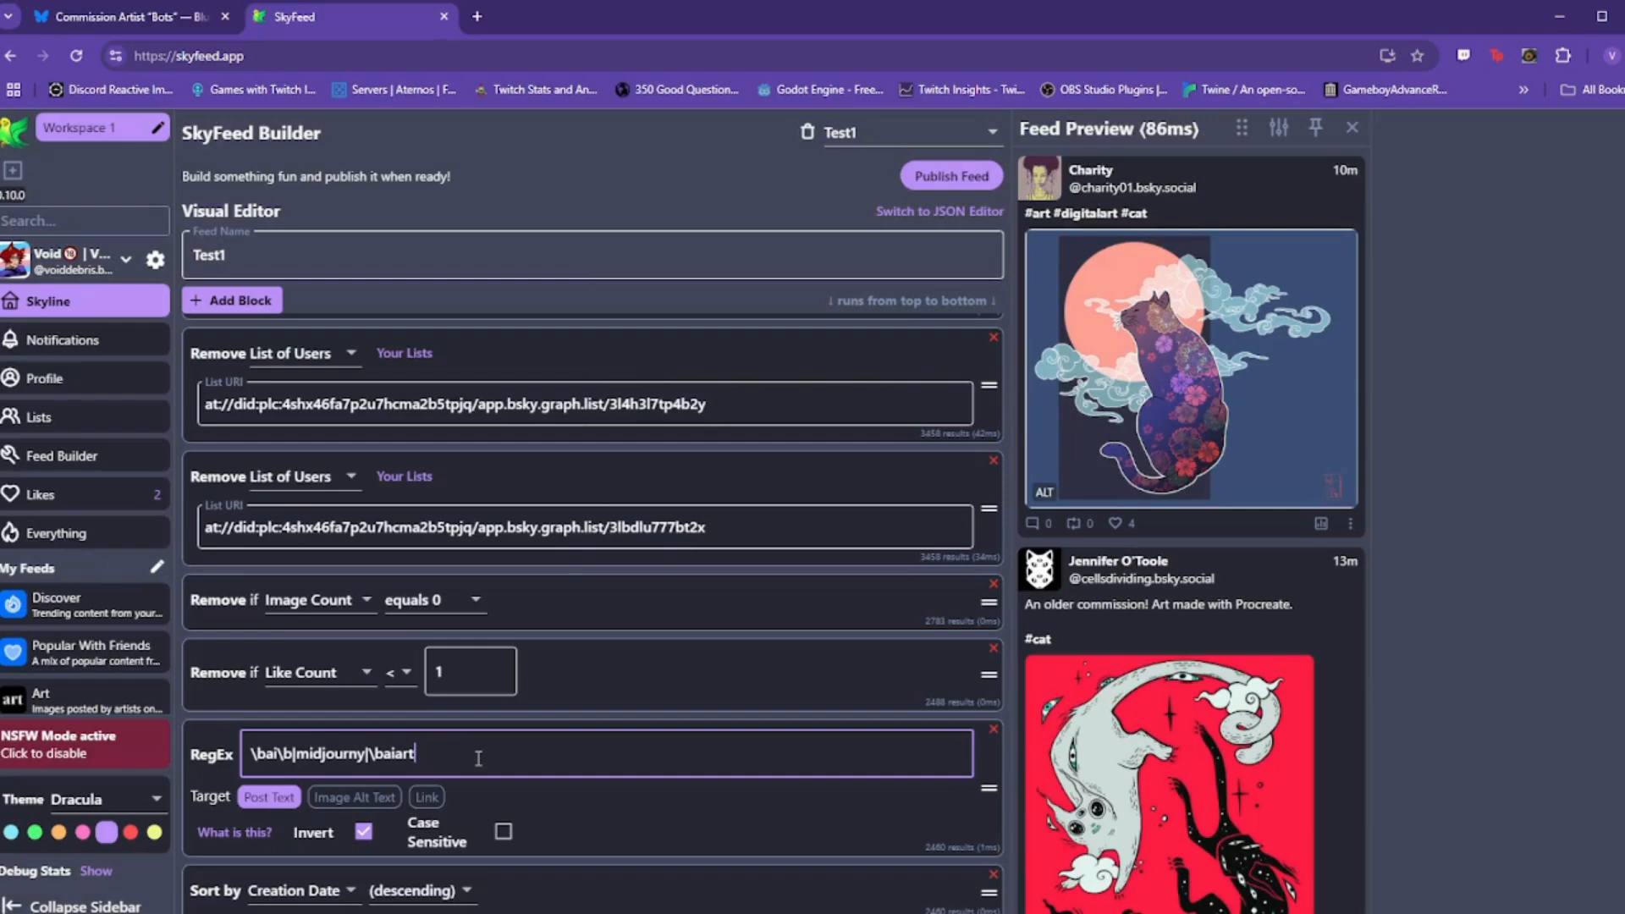
text(ir)
key(BackSpace)
text(galle)
text(work)
key(BackSpace)
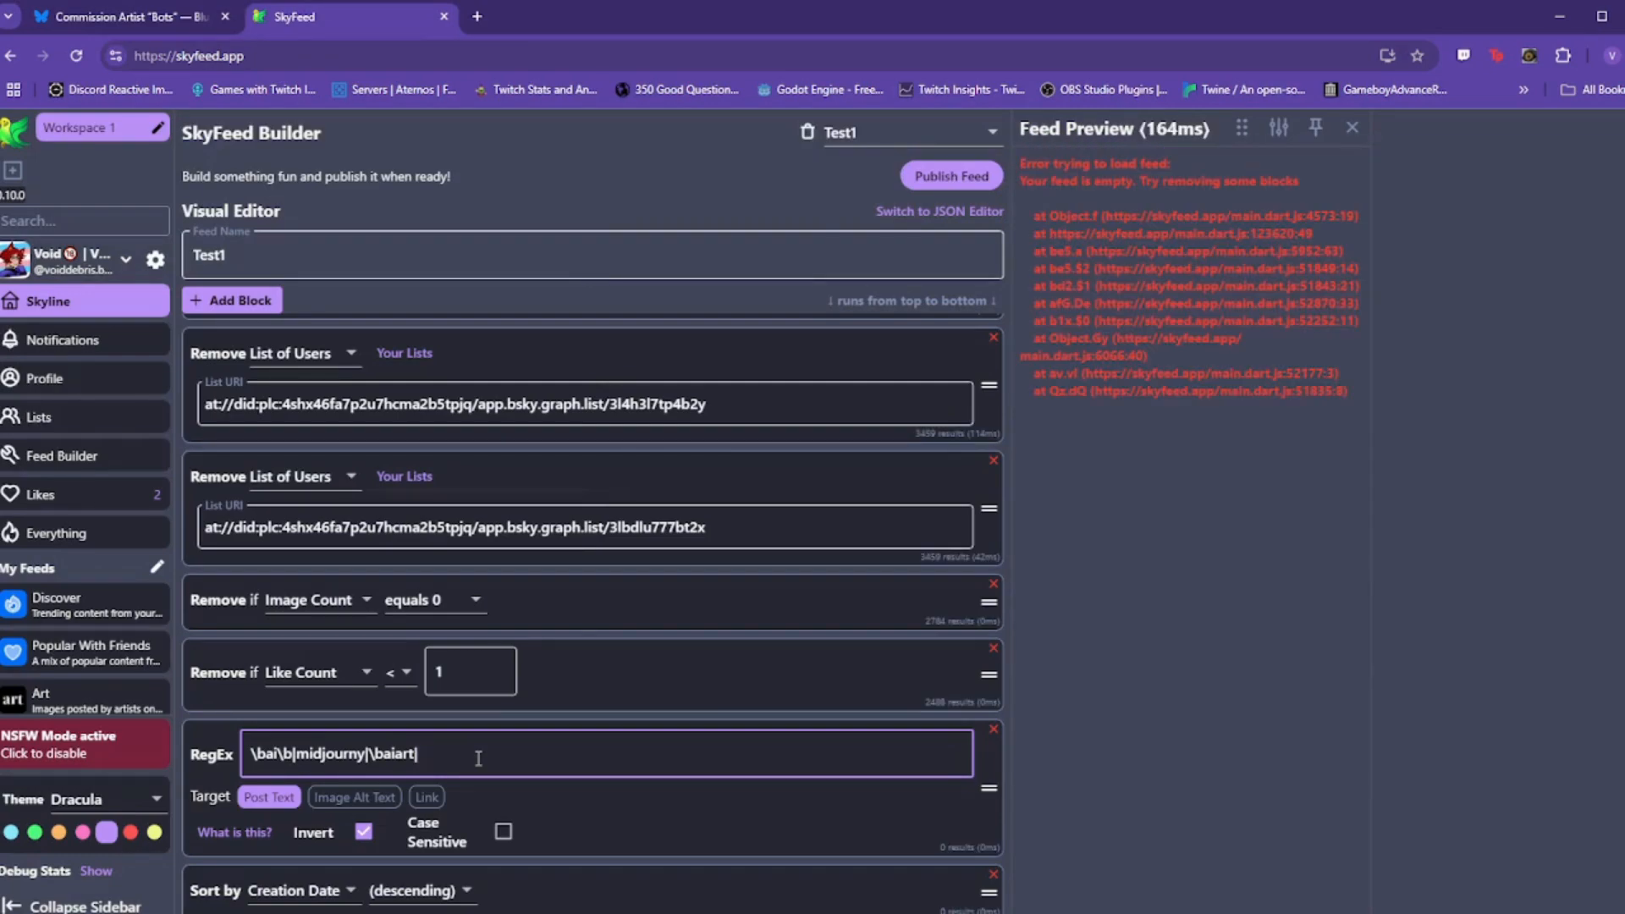
text(aiart\b)
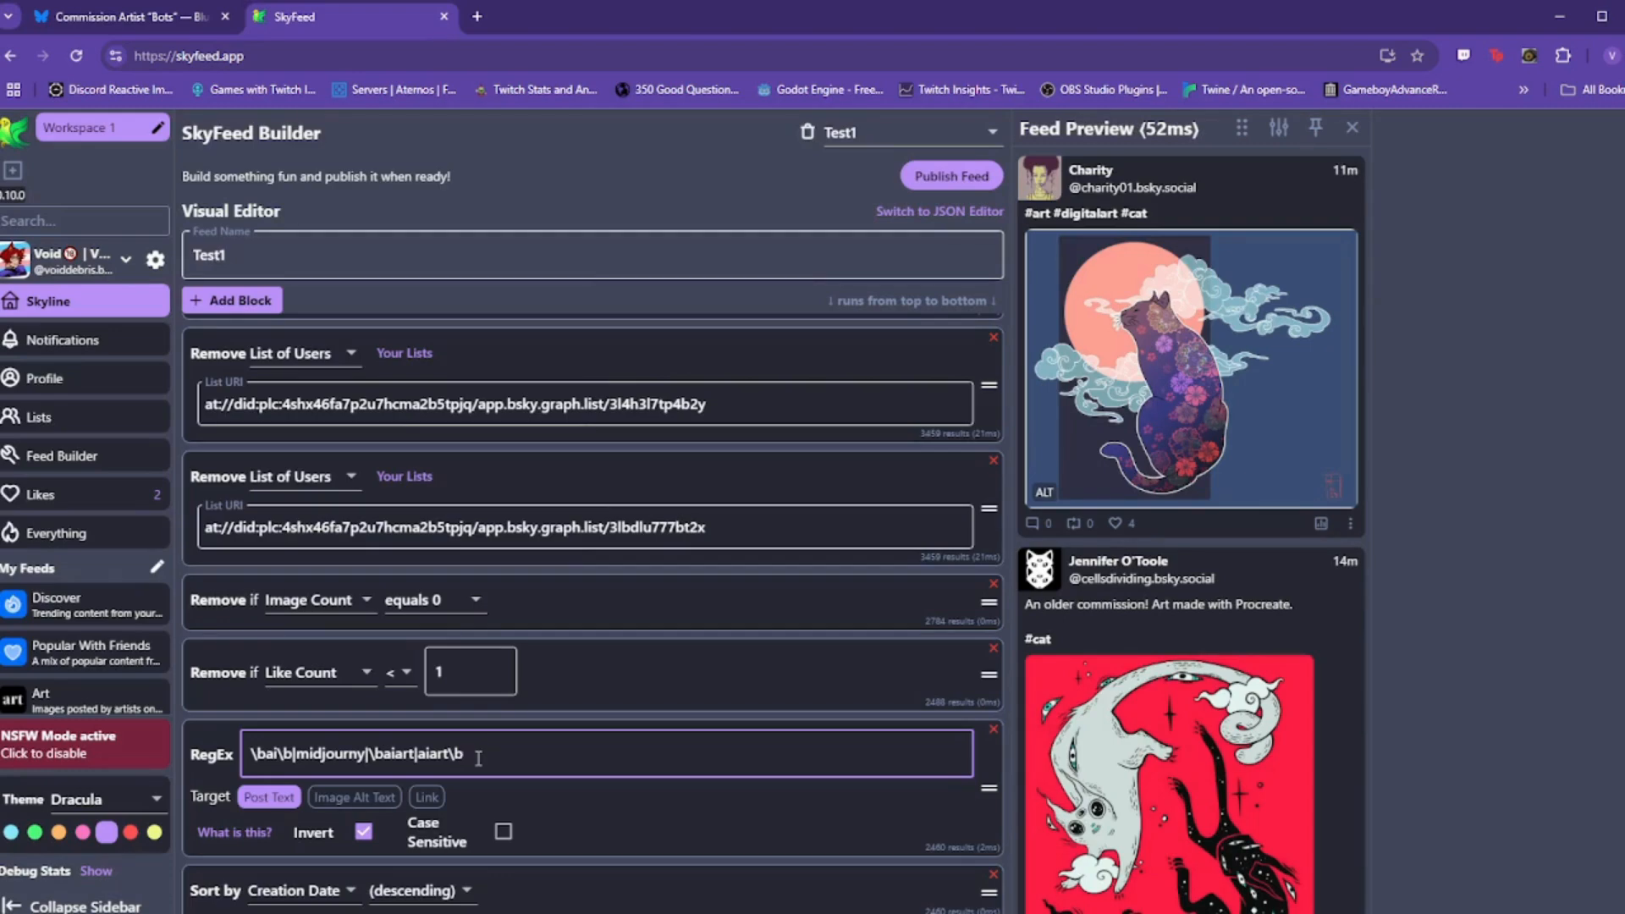
text(|#)
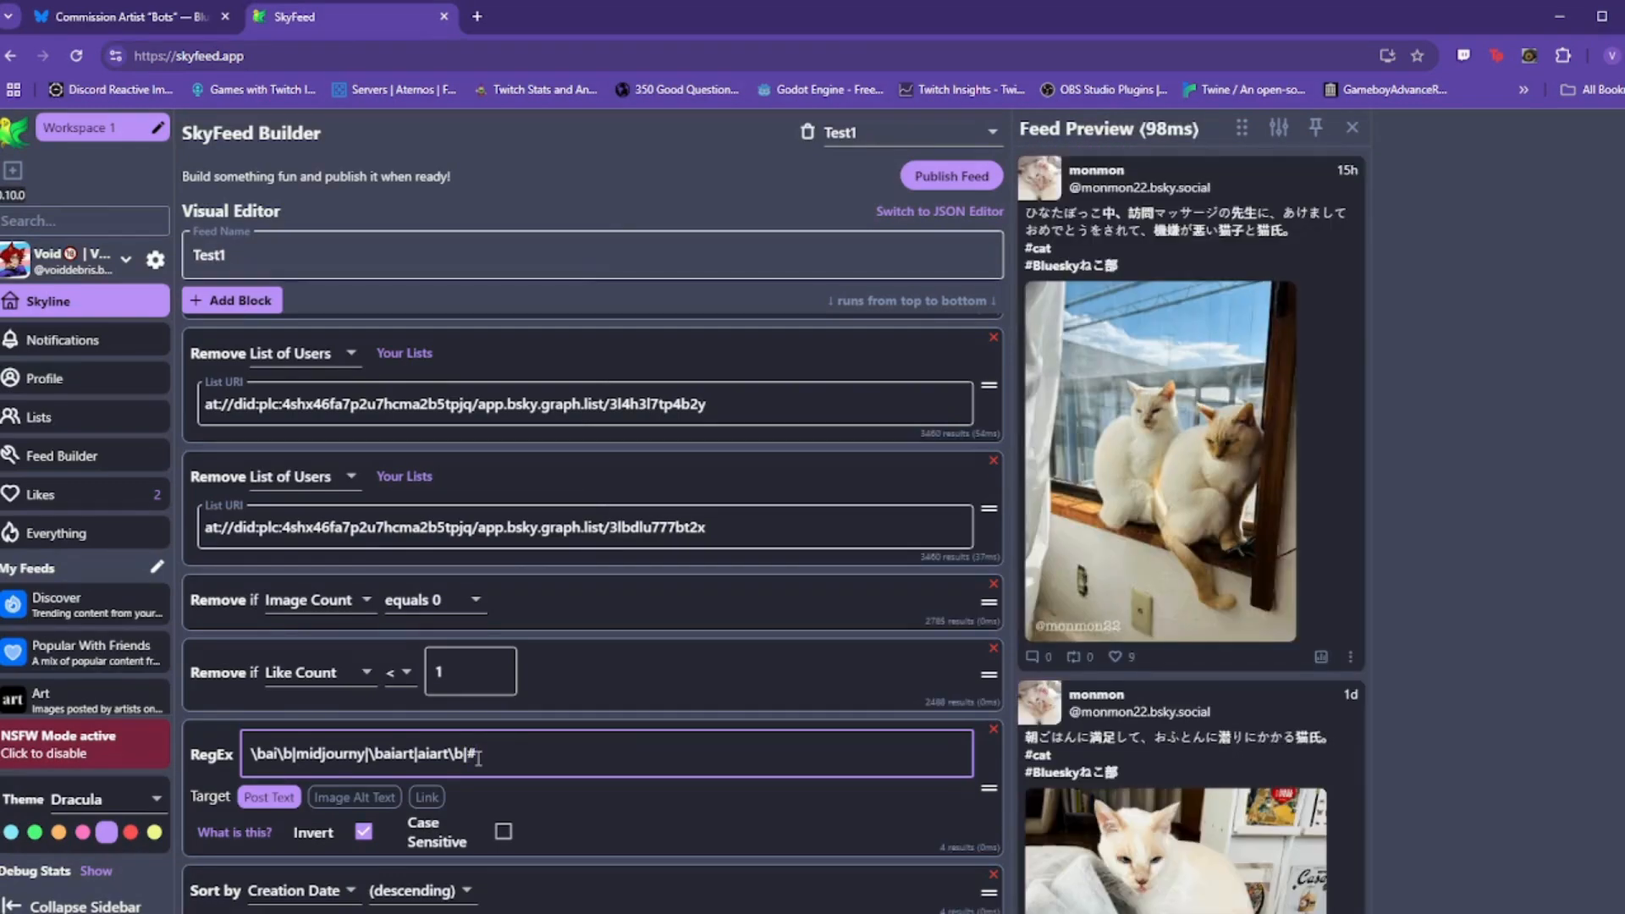
text(ai)
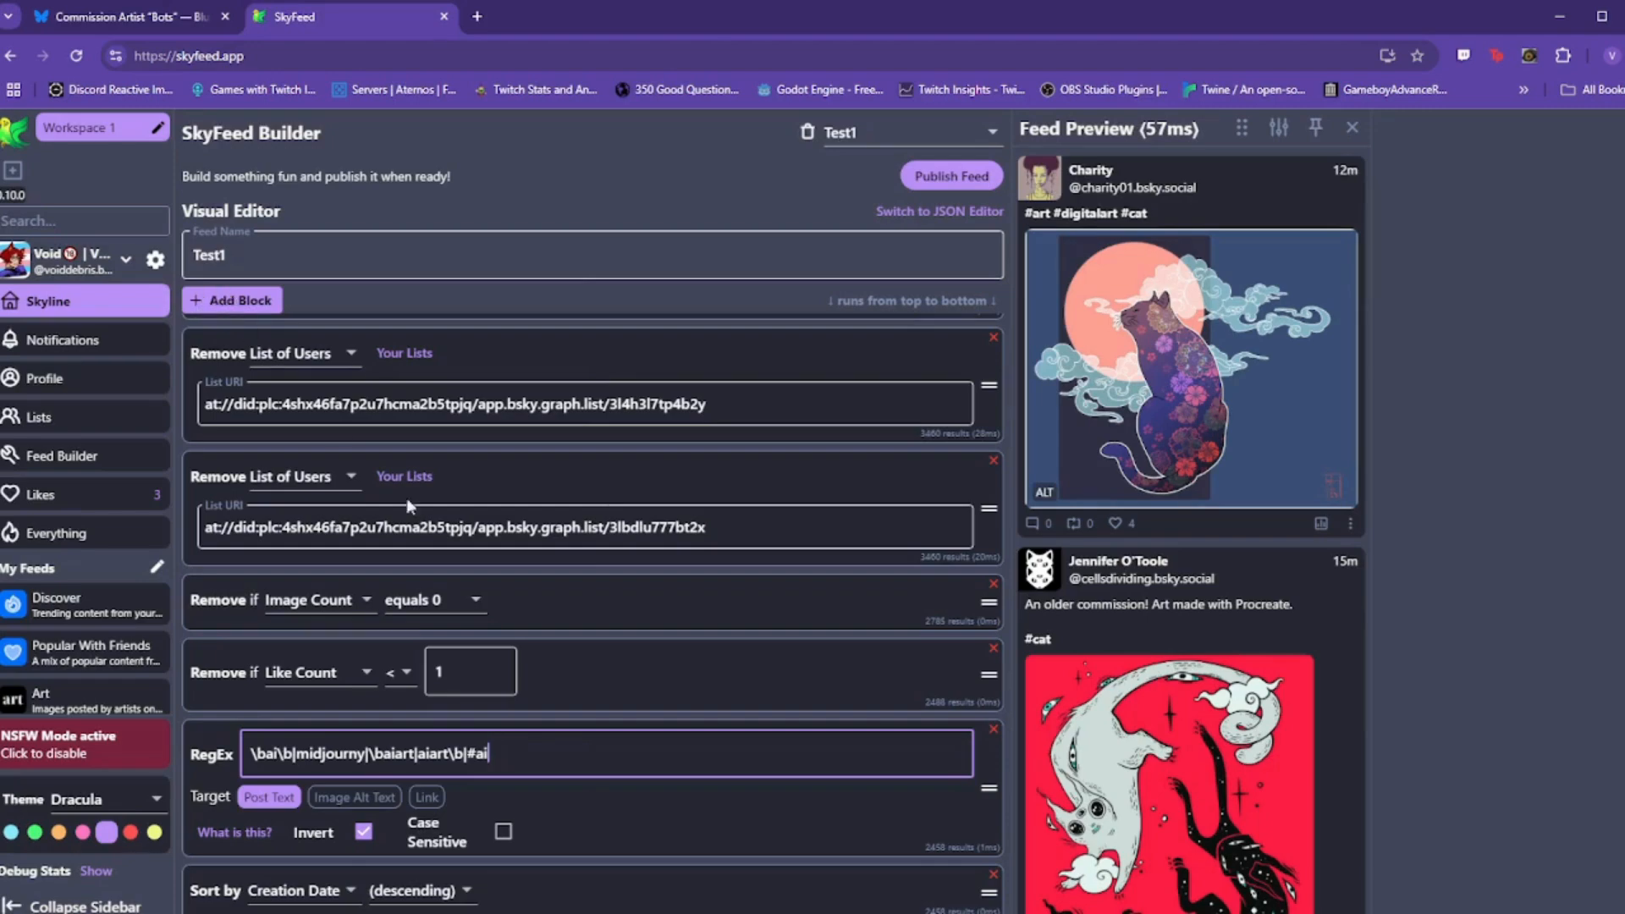
scroll(691, 717, up, 2)
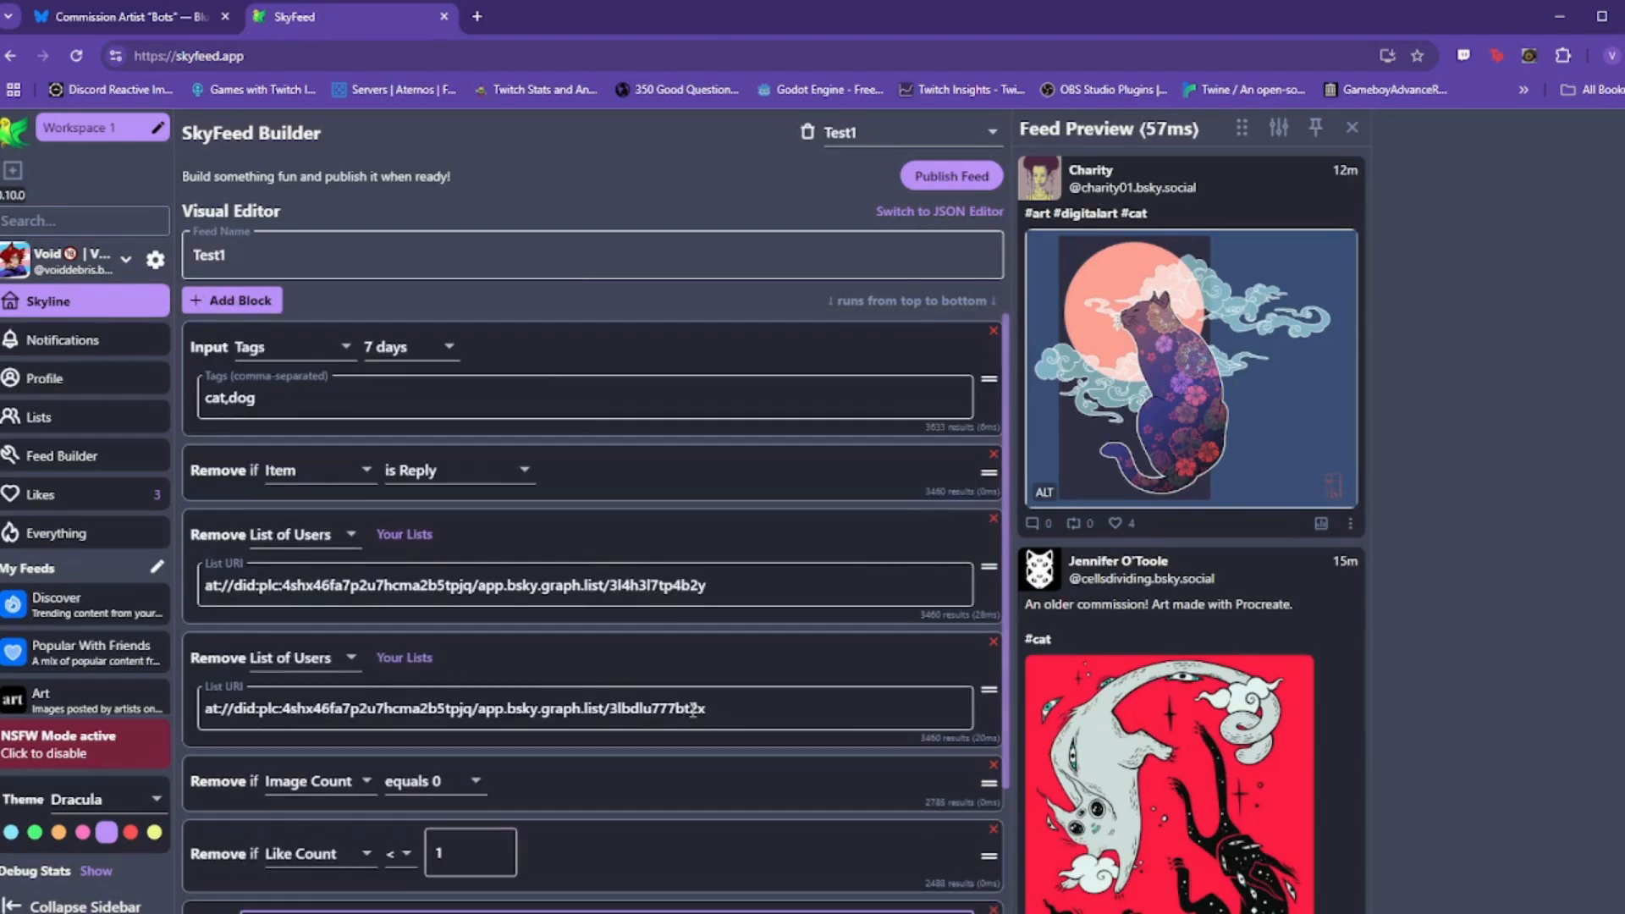
scroll(692, 708, down, 2)
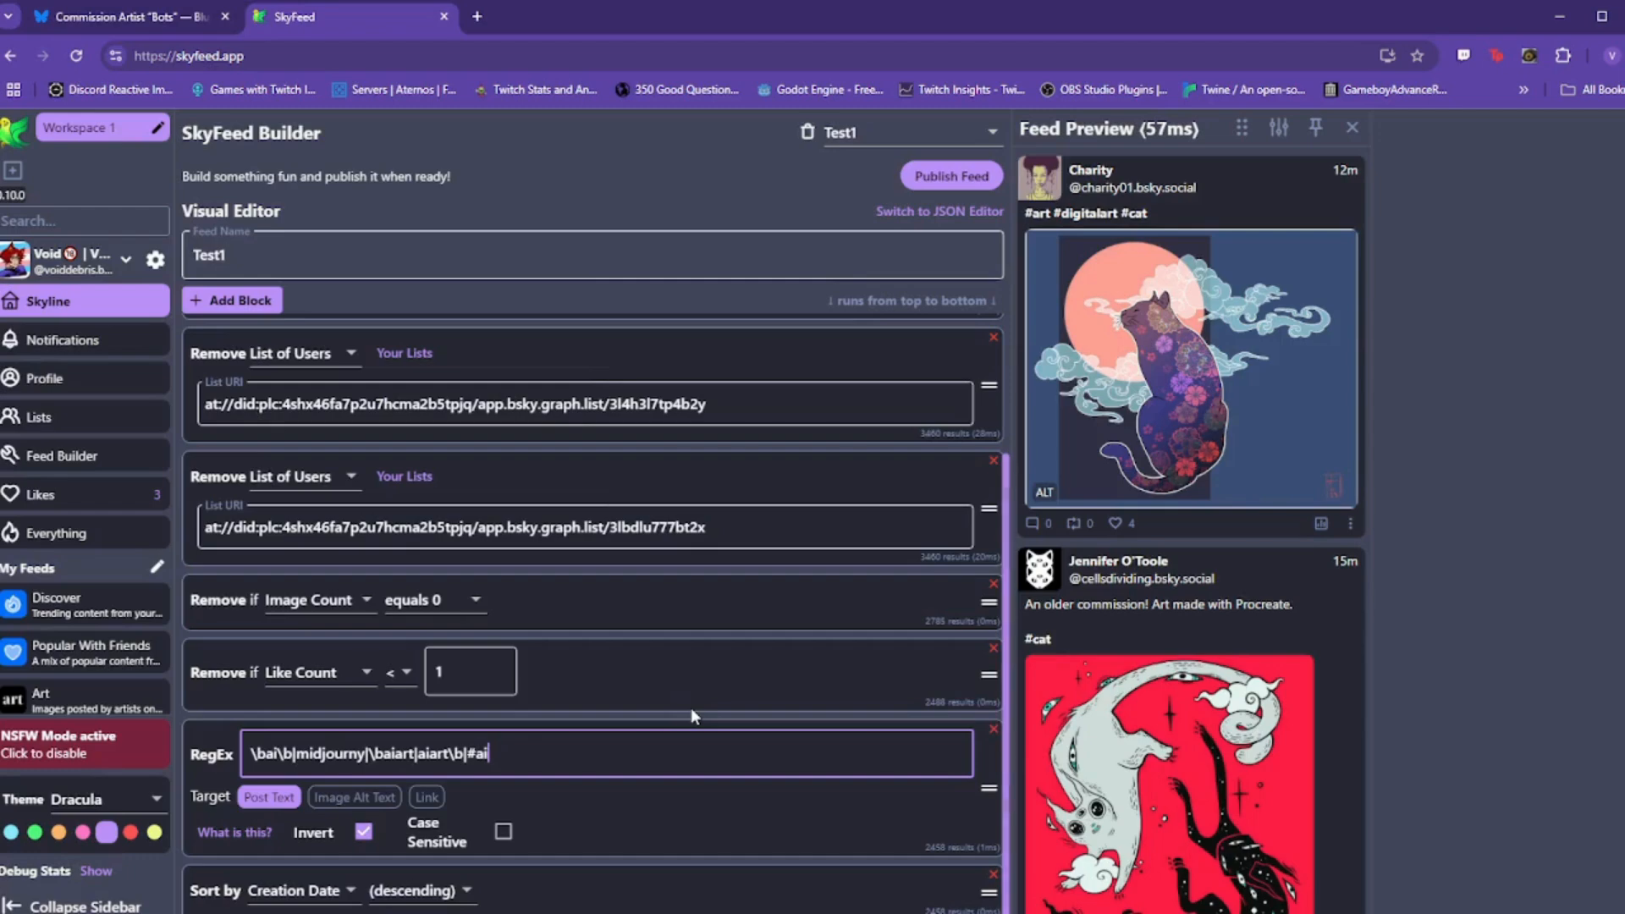
scroll(690, 708, up, 2)
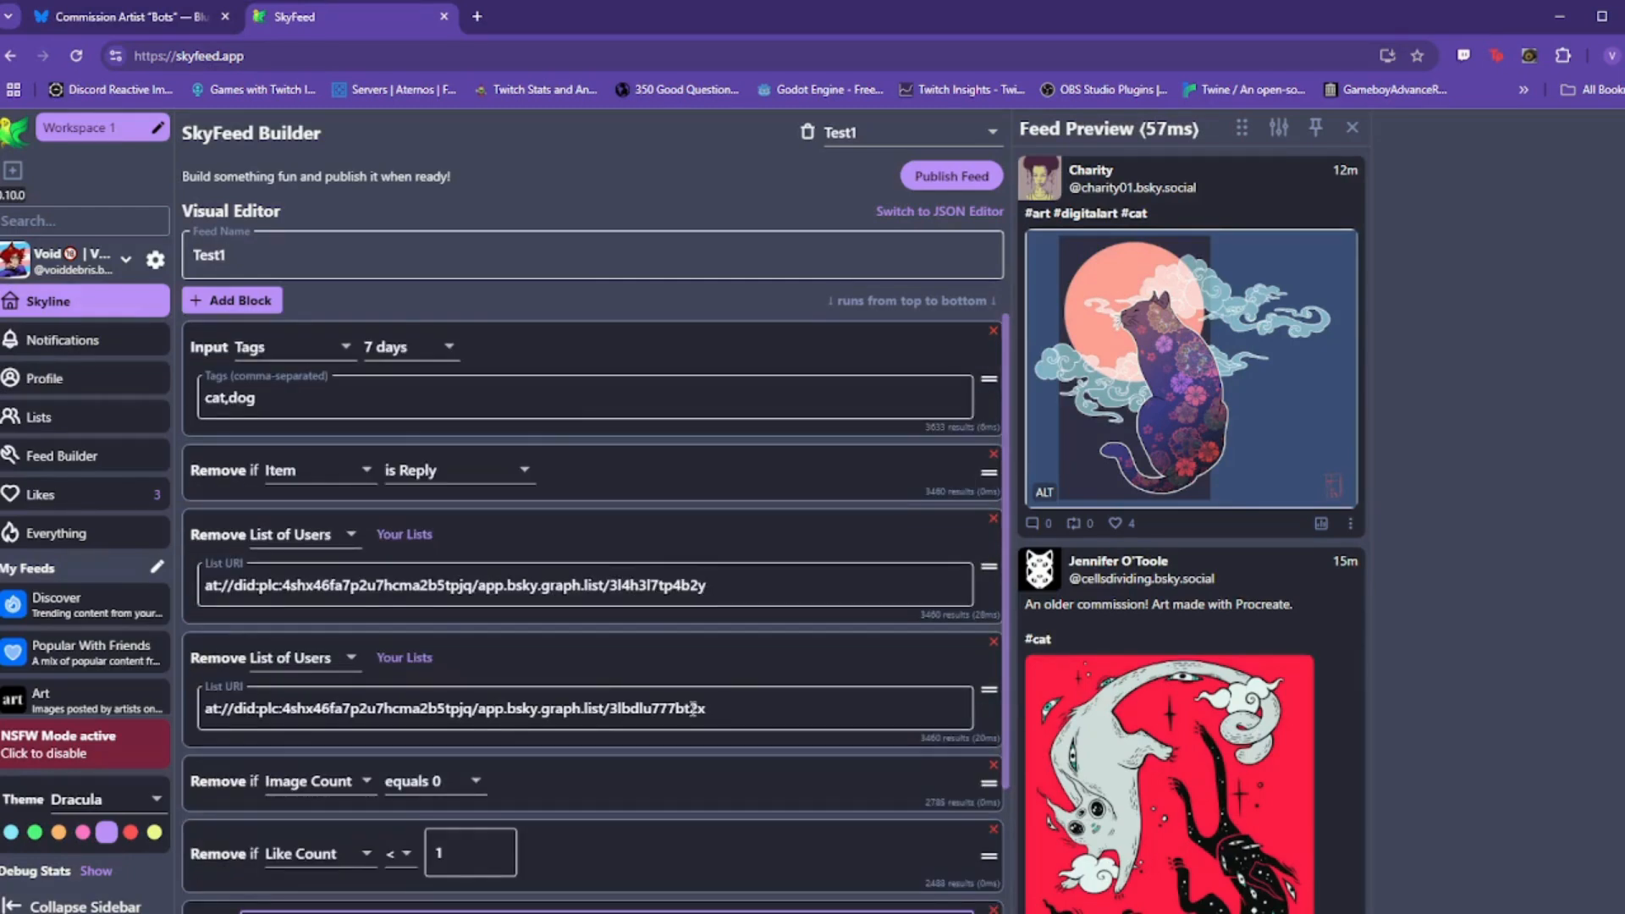
scroll(691, 708, down, 2)
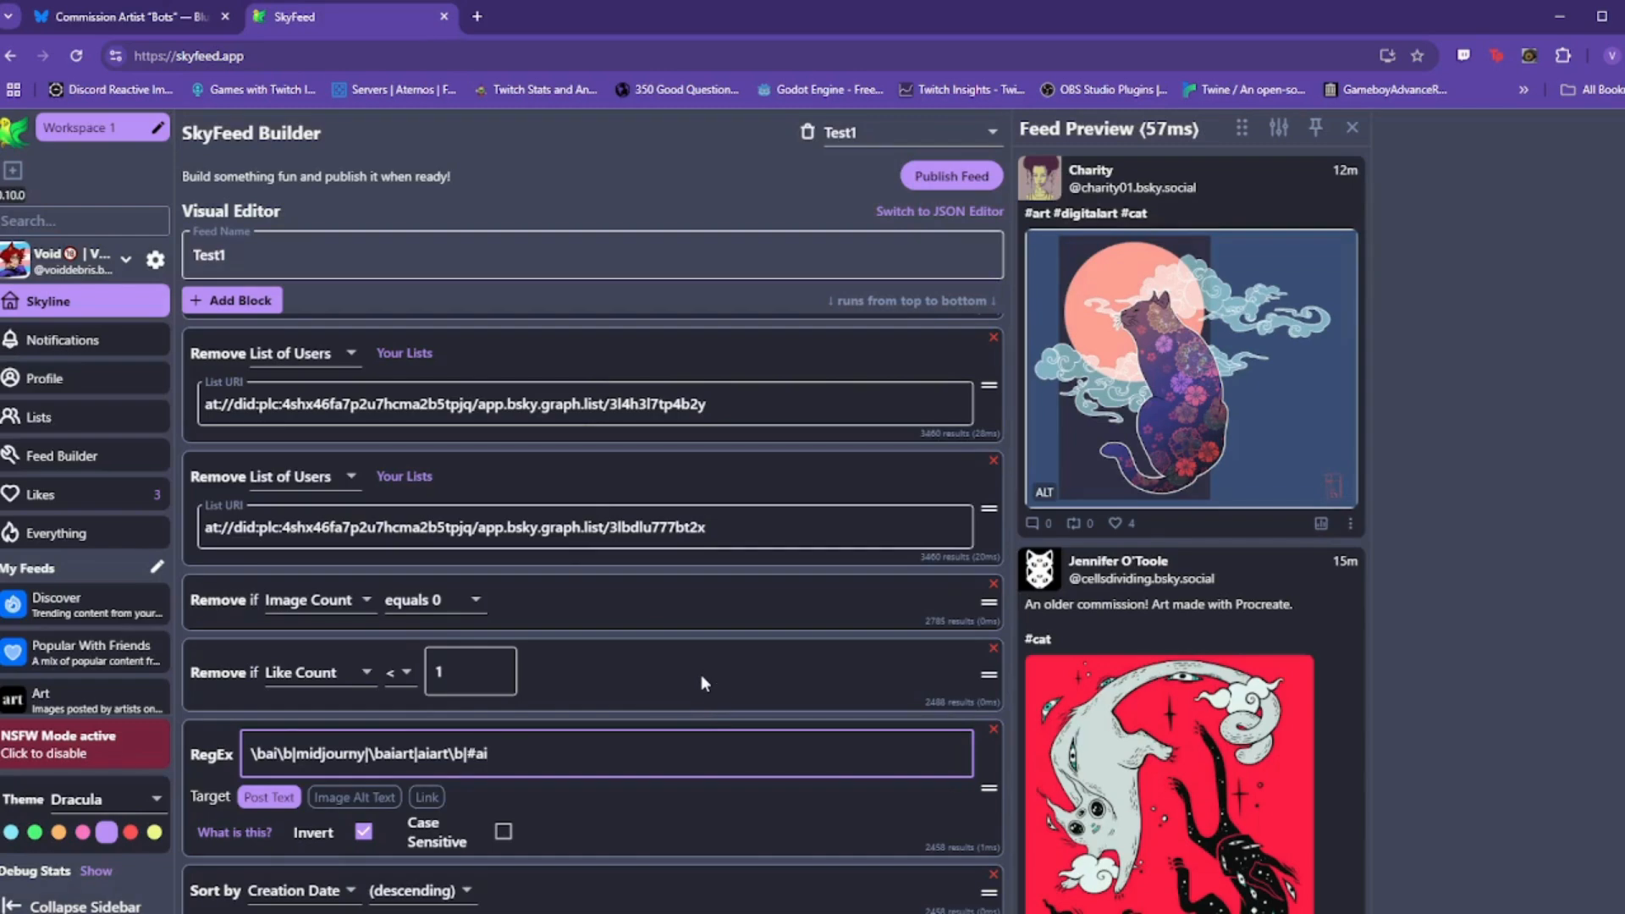
scroll(701, 674, up, 2)
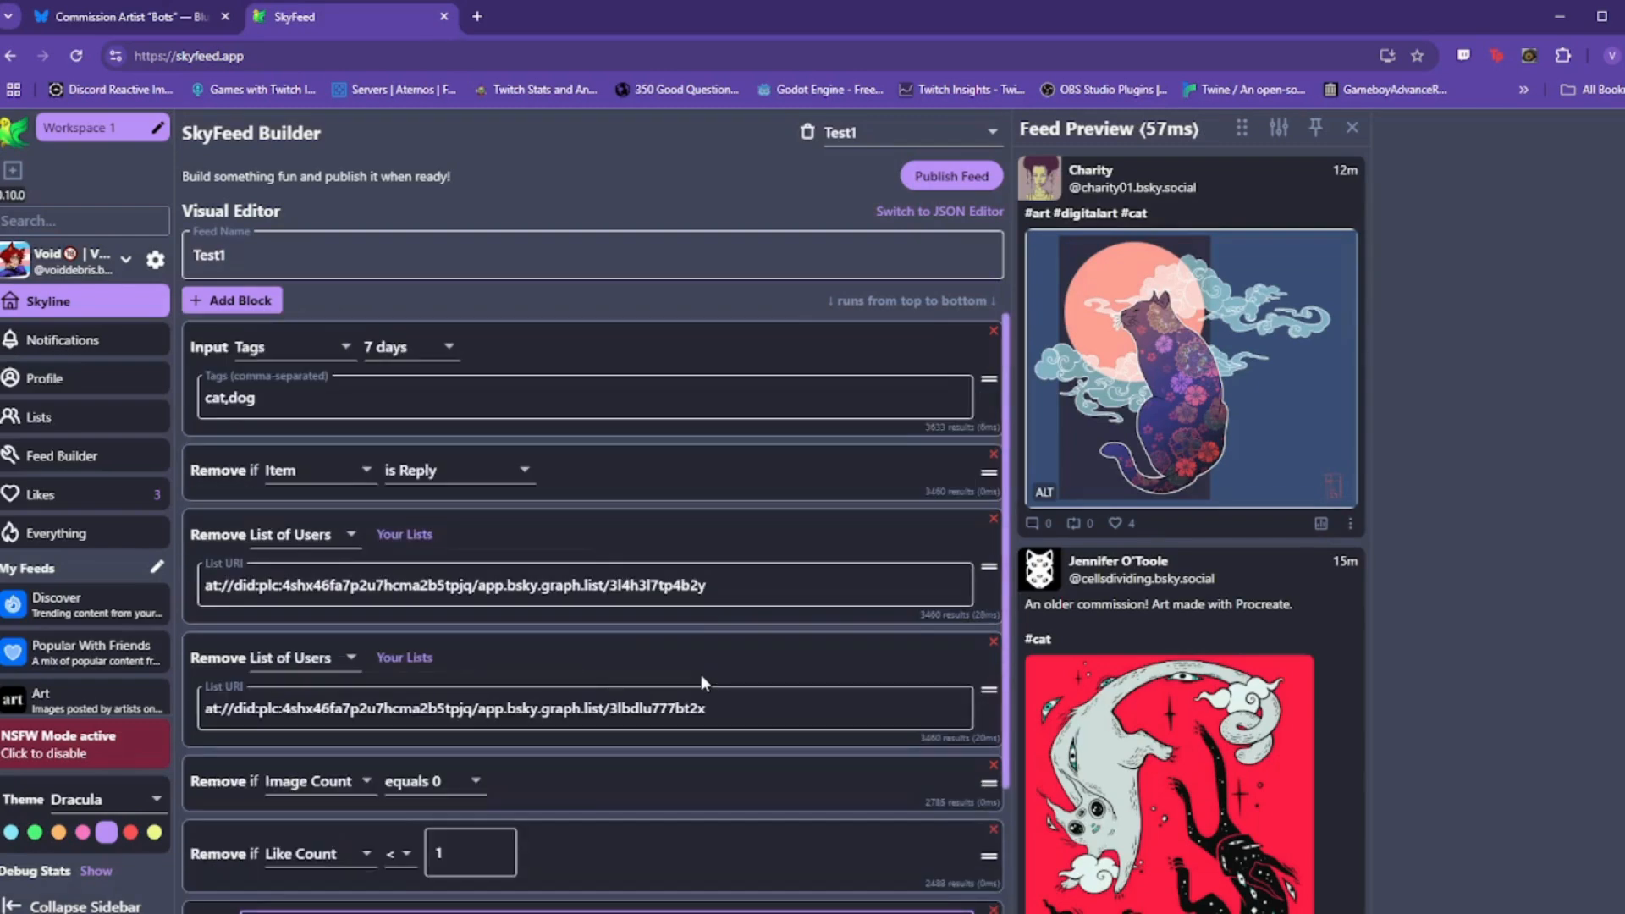
Step: Switch the input to Entire Network and add a hello.+world RegEx block directly below it
click(301, 354)
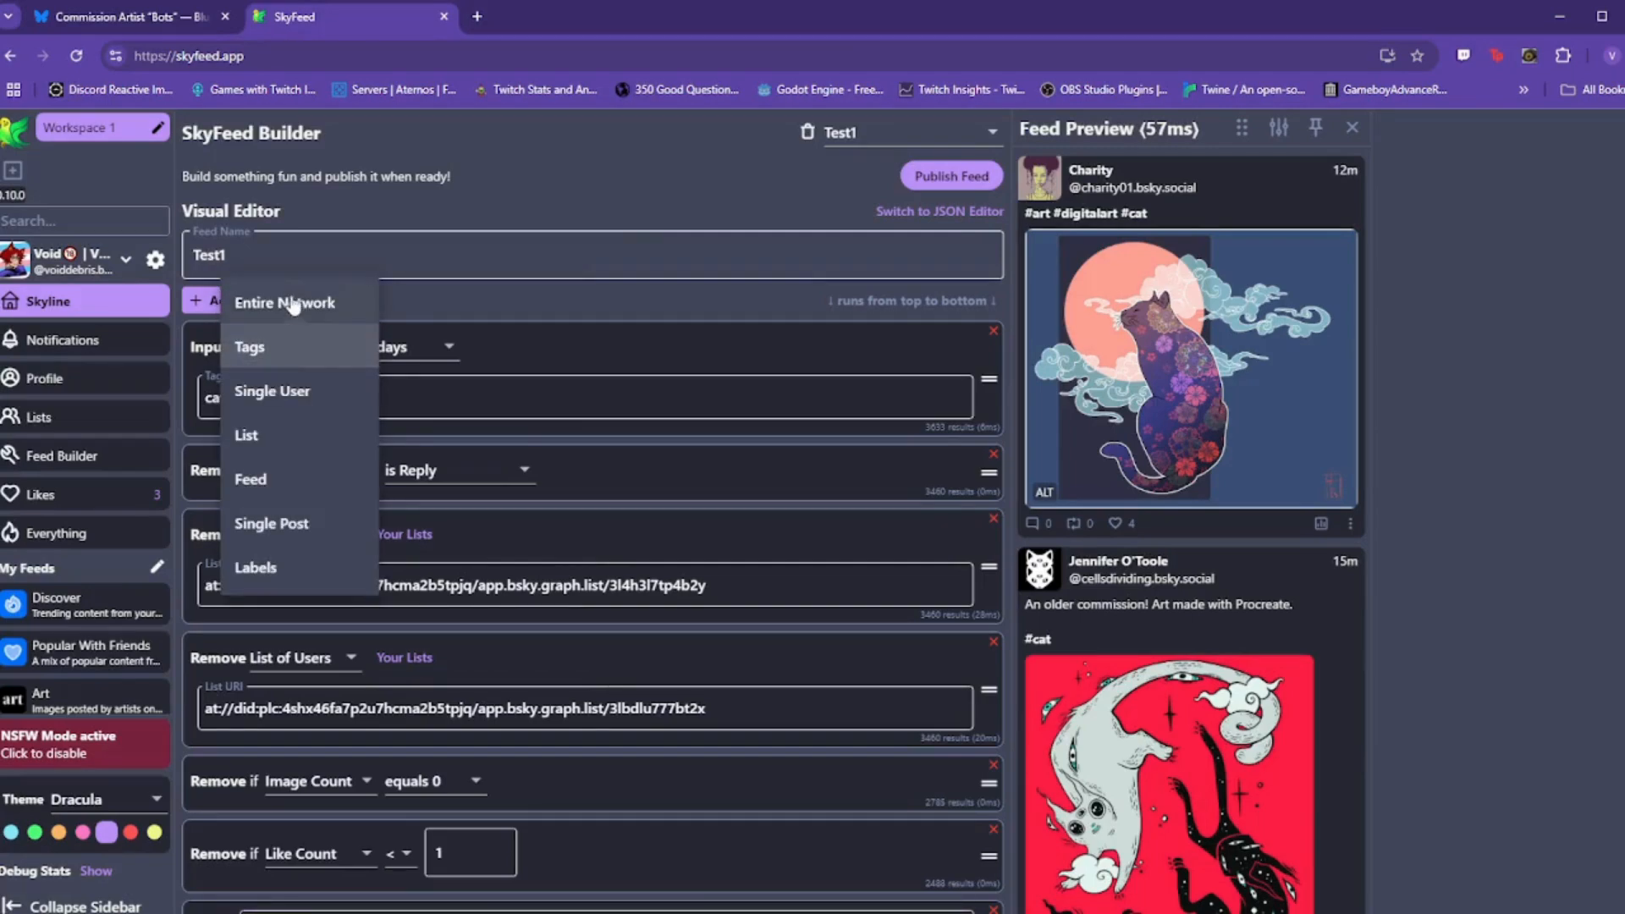
click(292, 305)
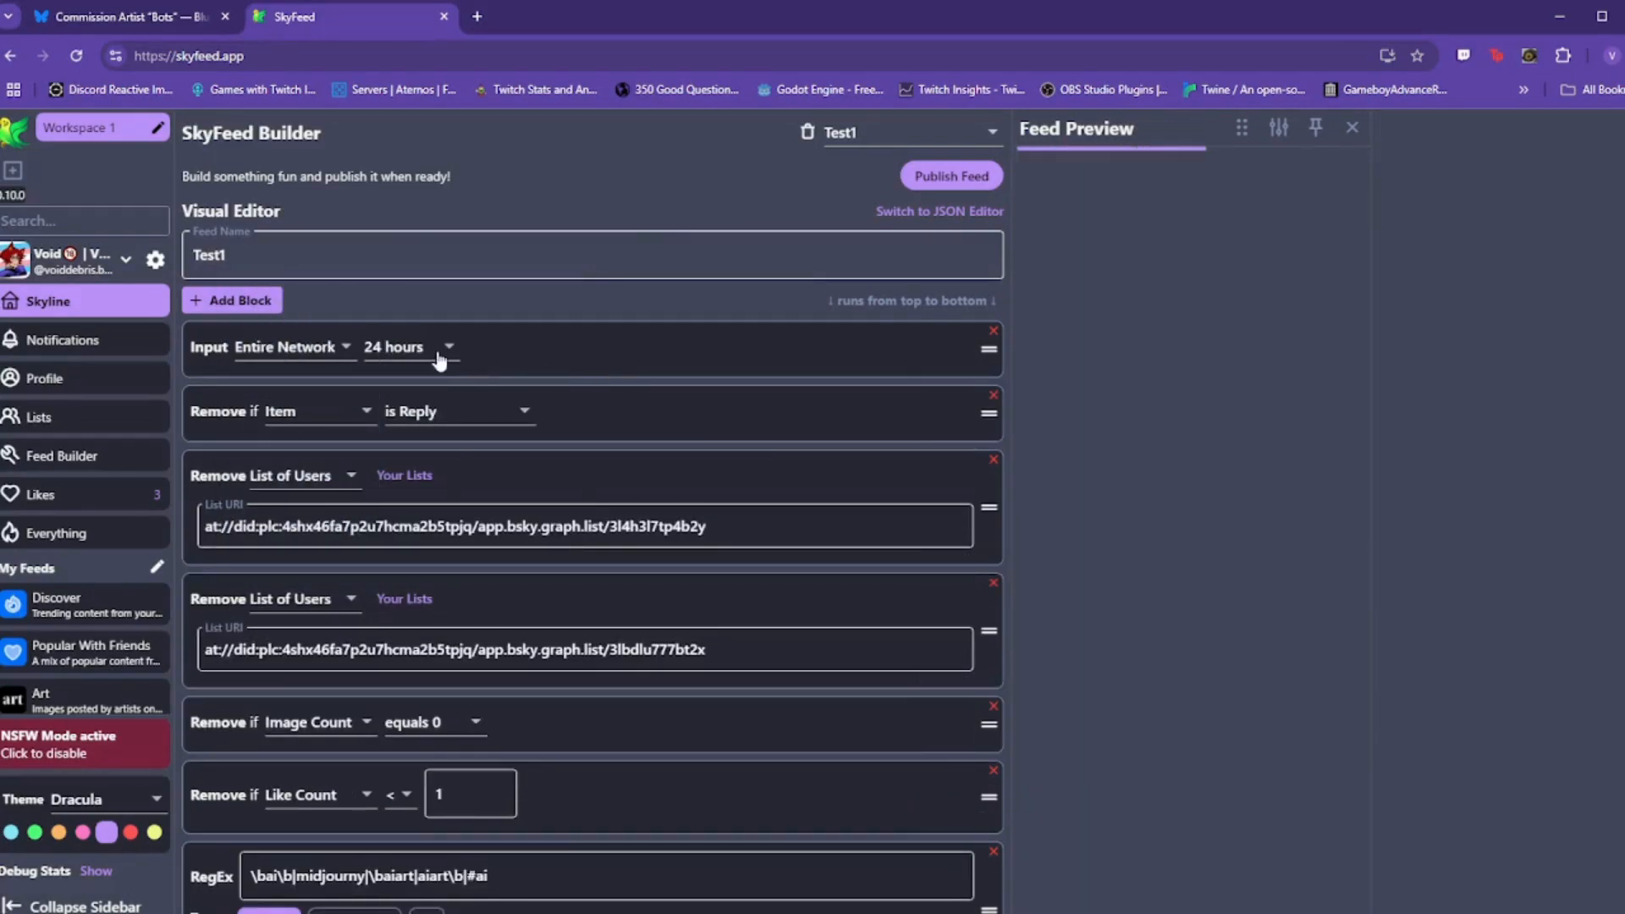
click(202, 296)
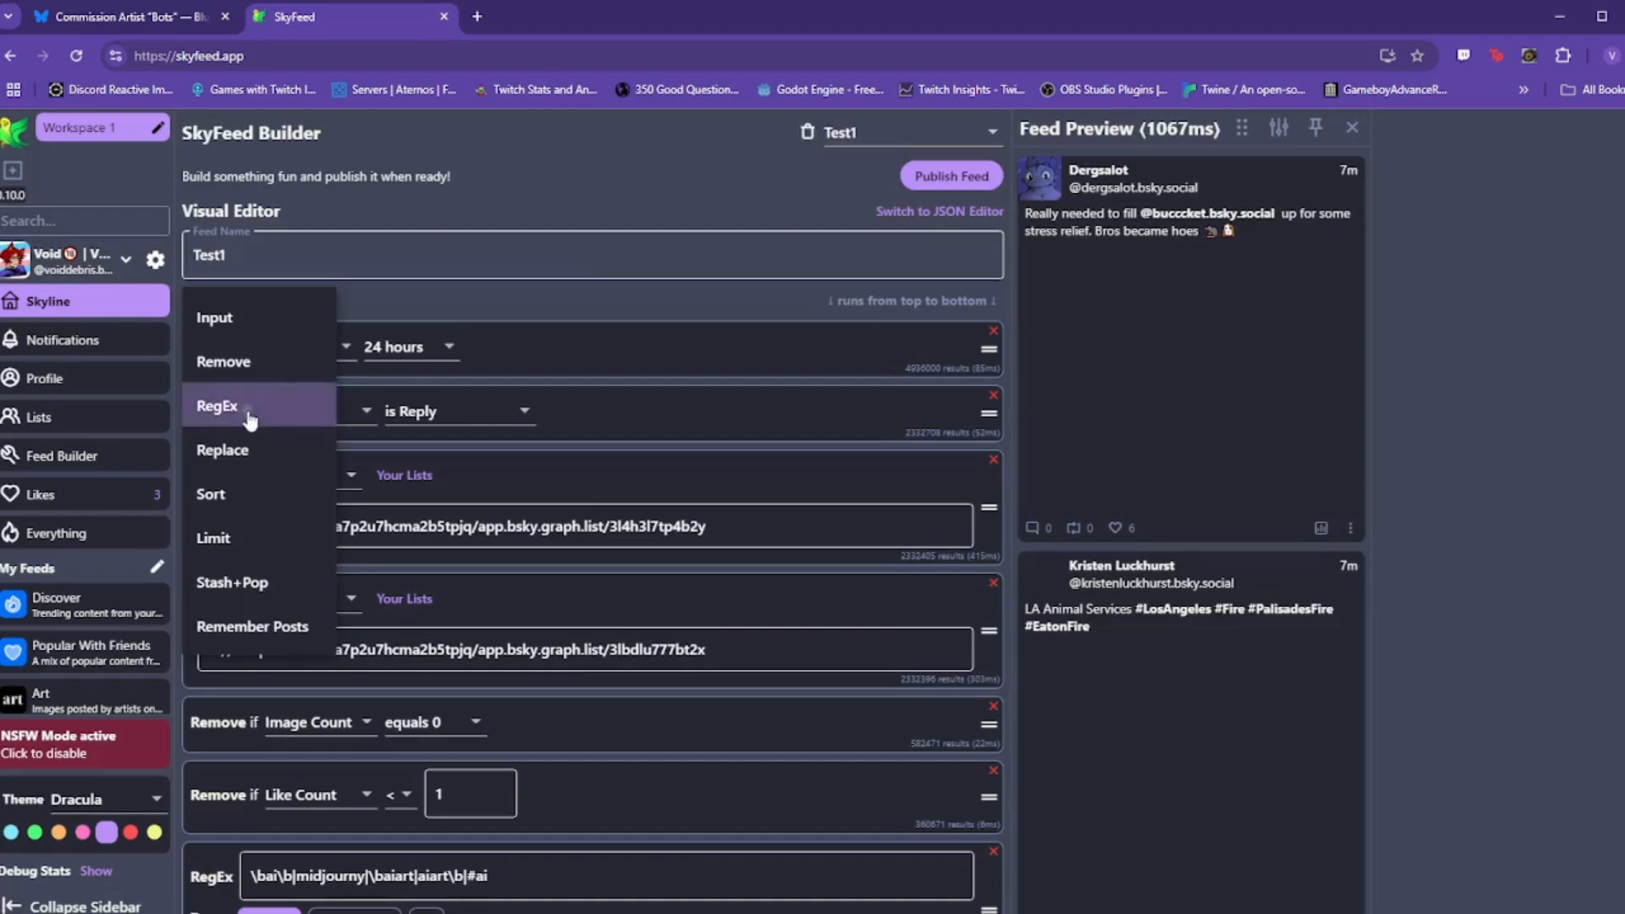
click(250, 415)
scroll(723, 668, down, 3)
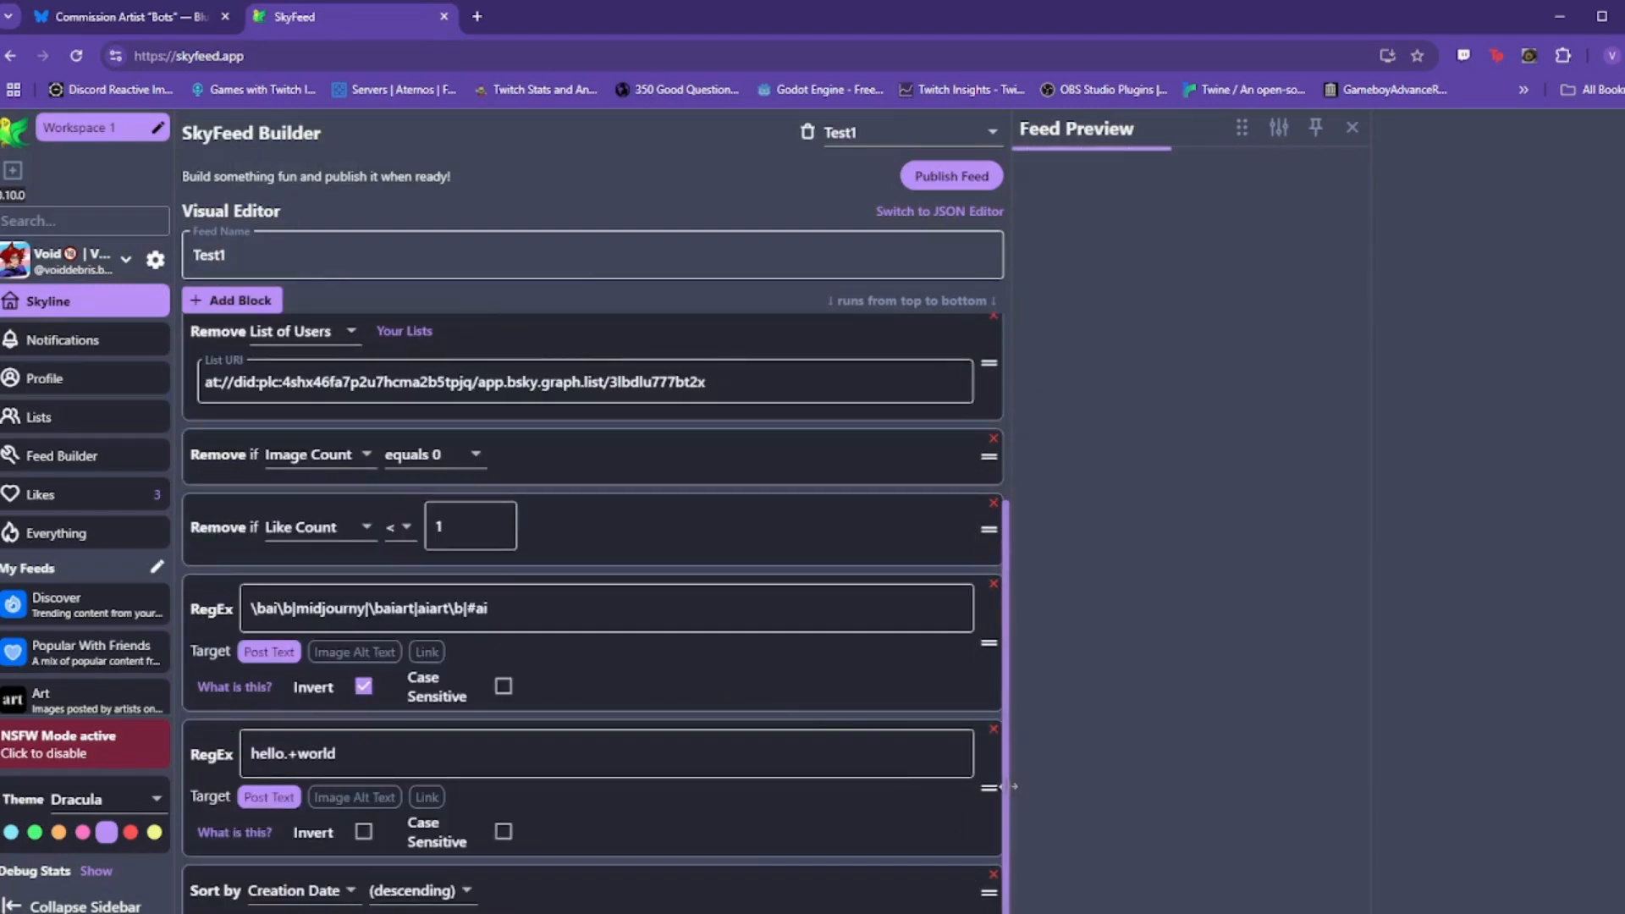
drag(1007, 787, 940, 308)
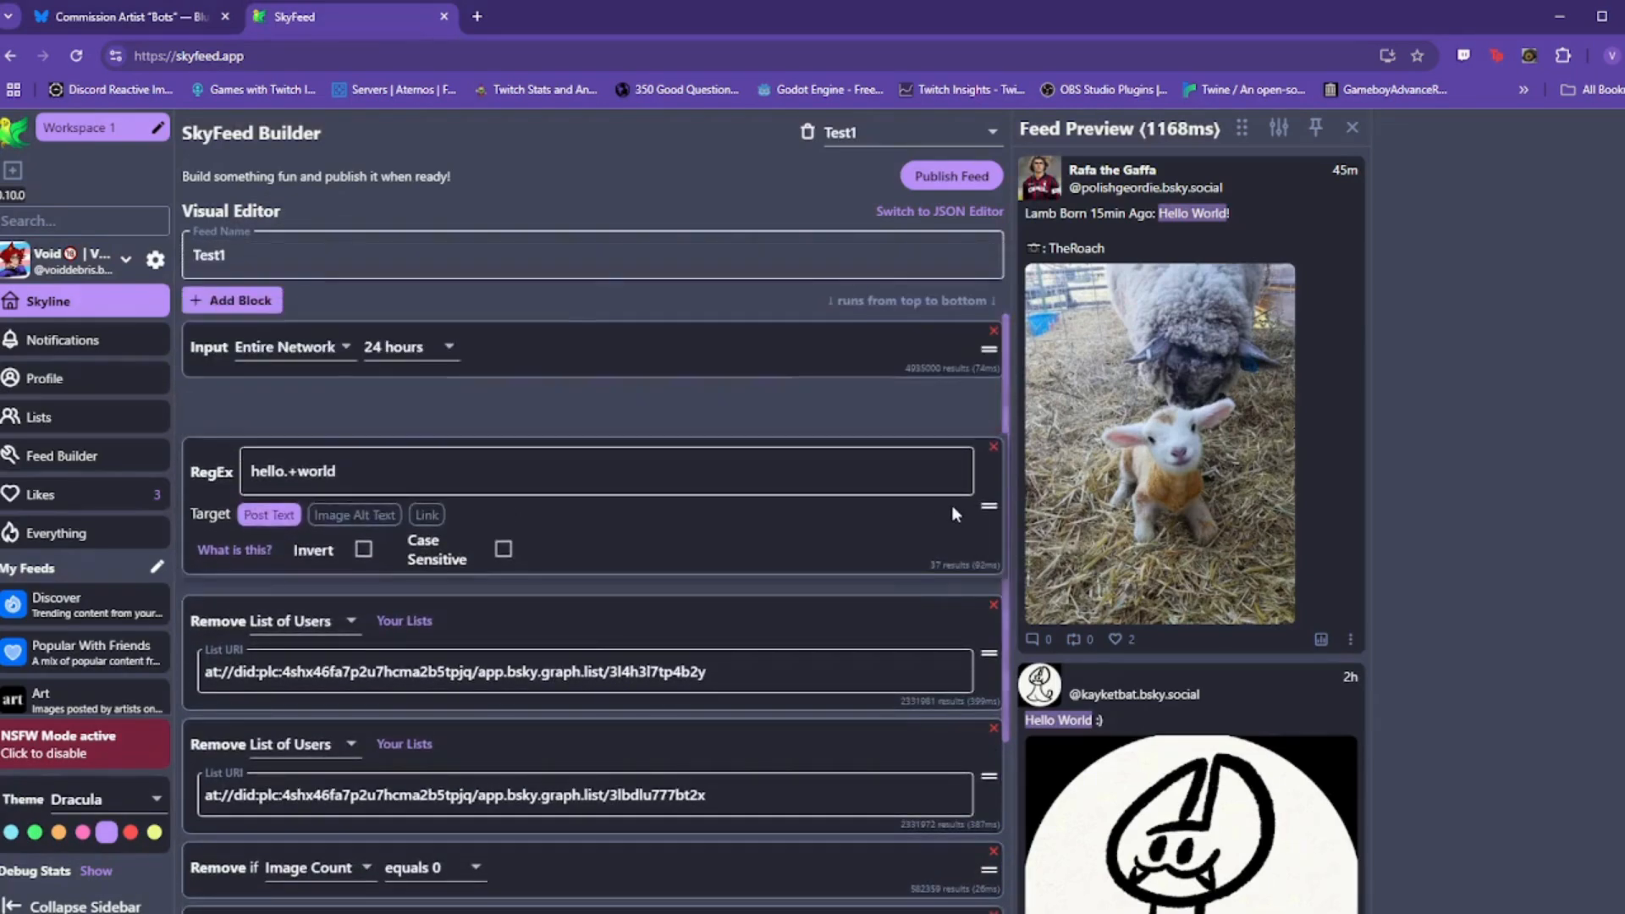
drag(951, 505, 948, 459)
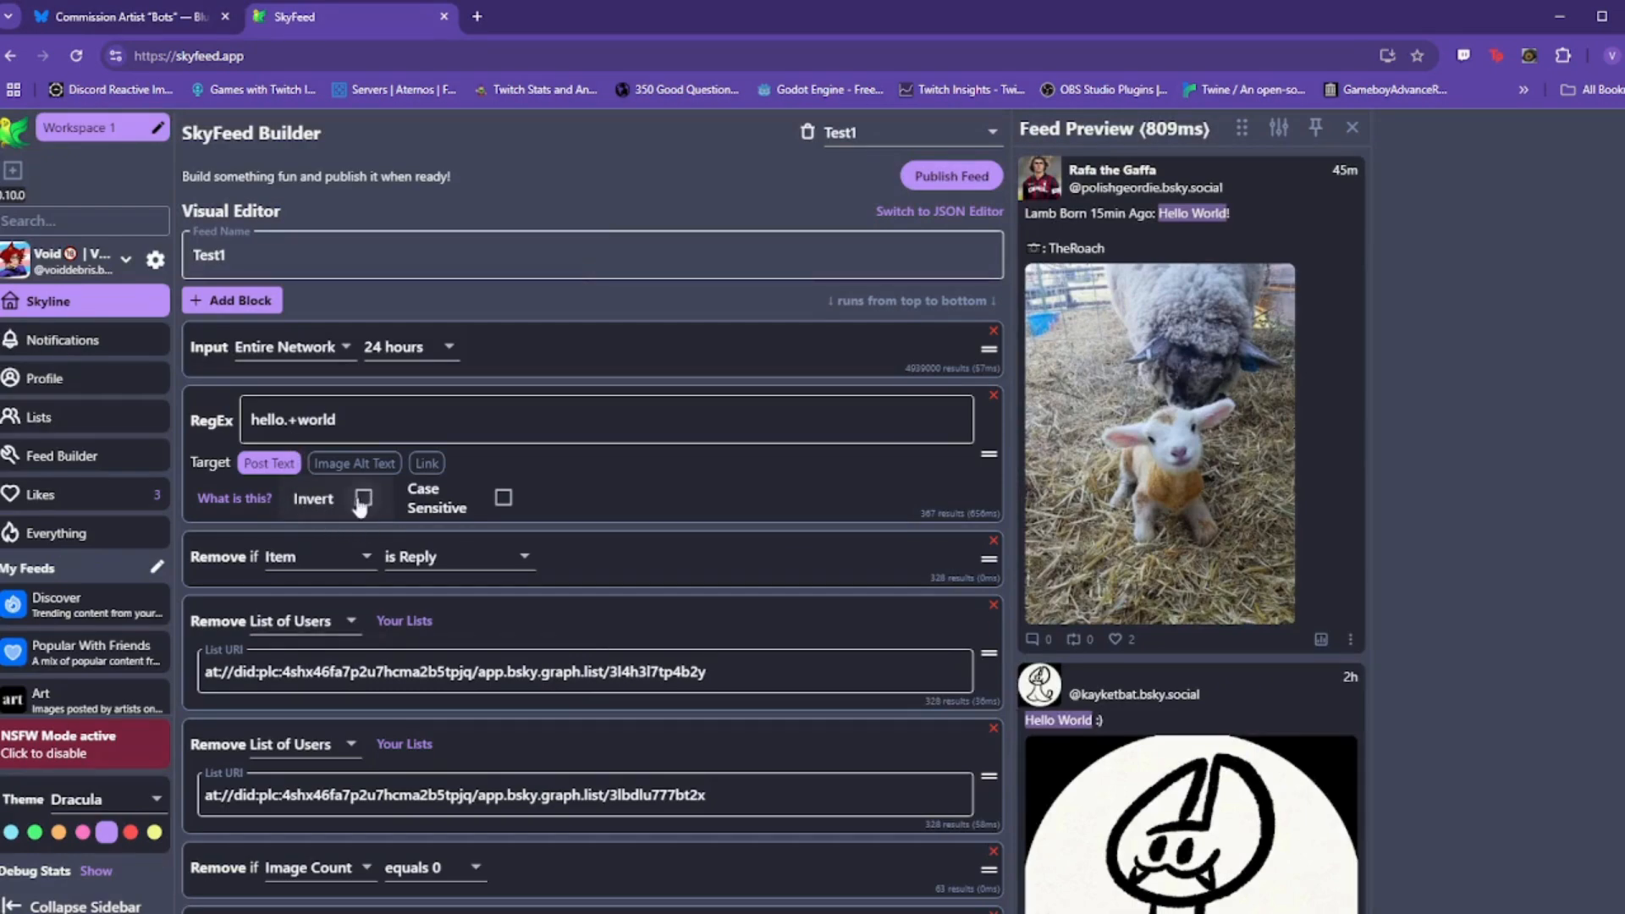
drag(349, 422, 246, 418)
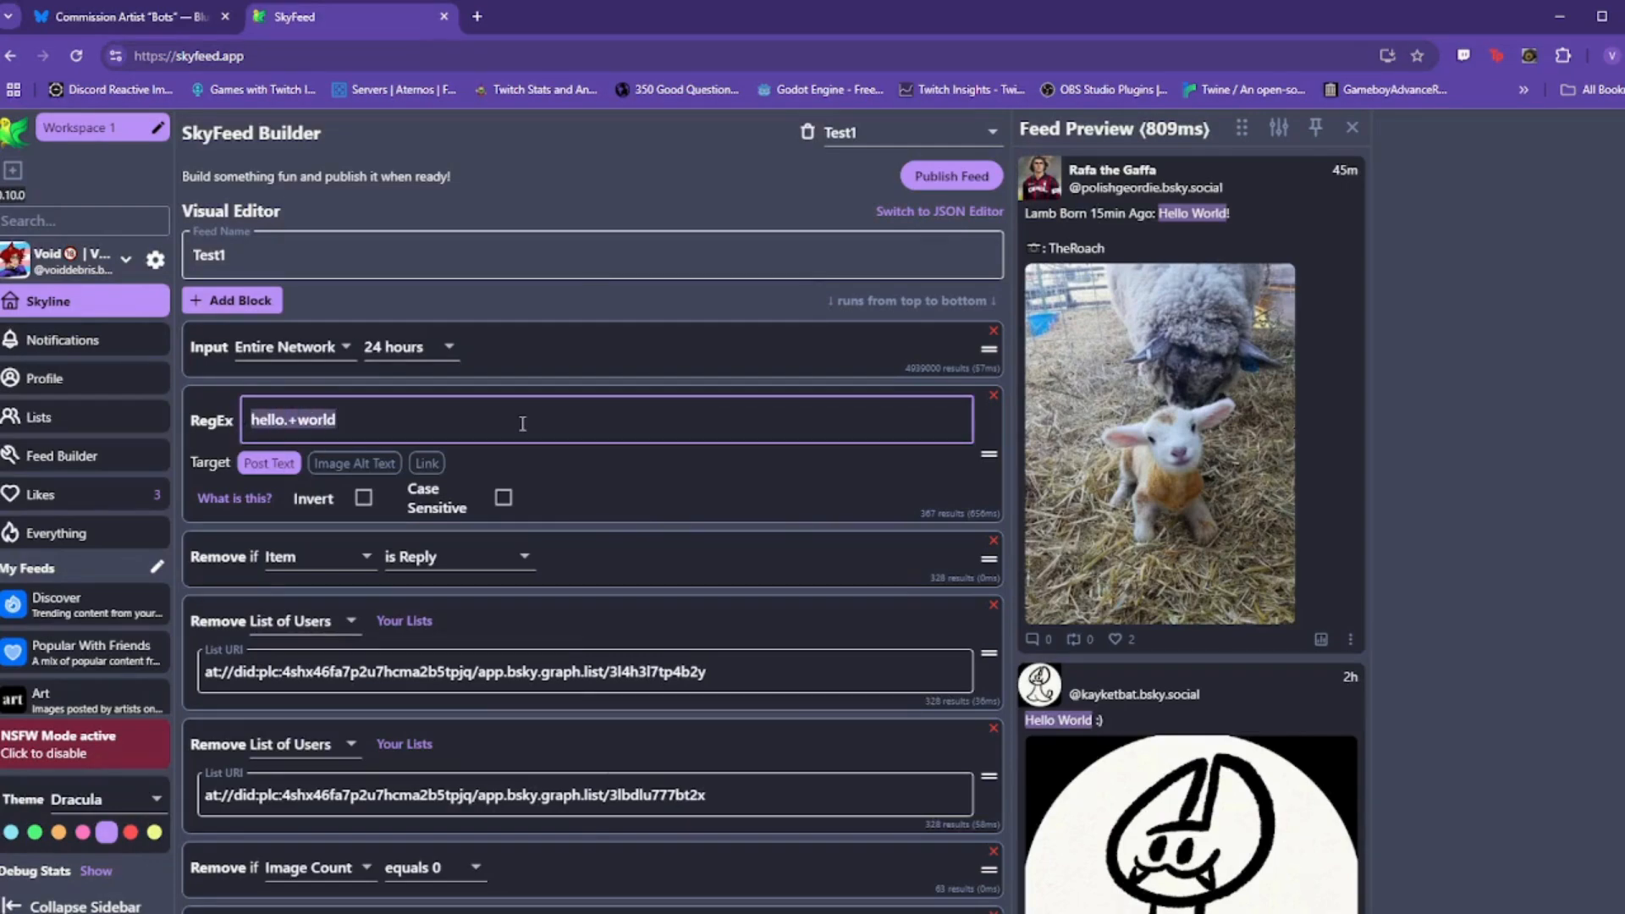
Step: Replace the pattern with \bart\b, applied to post text only, not alt text or links
text(\bart\b)
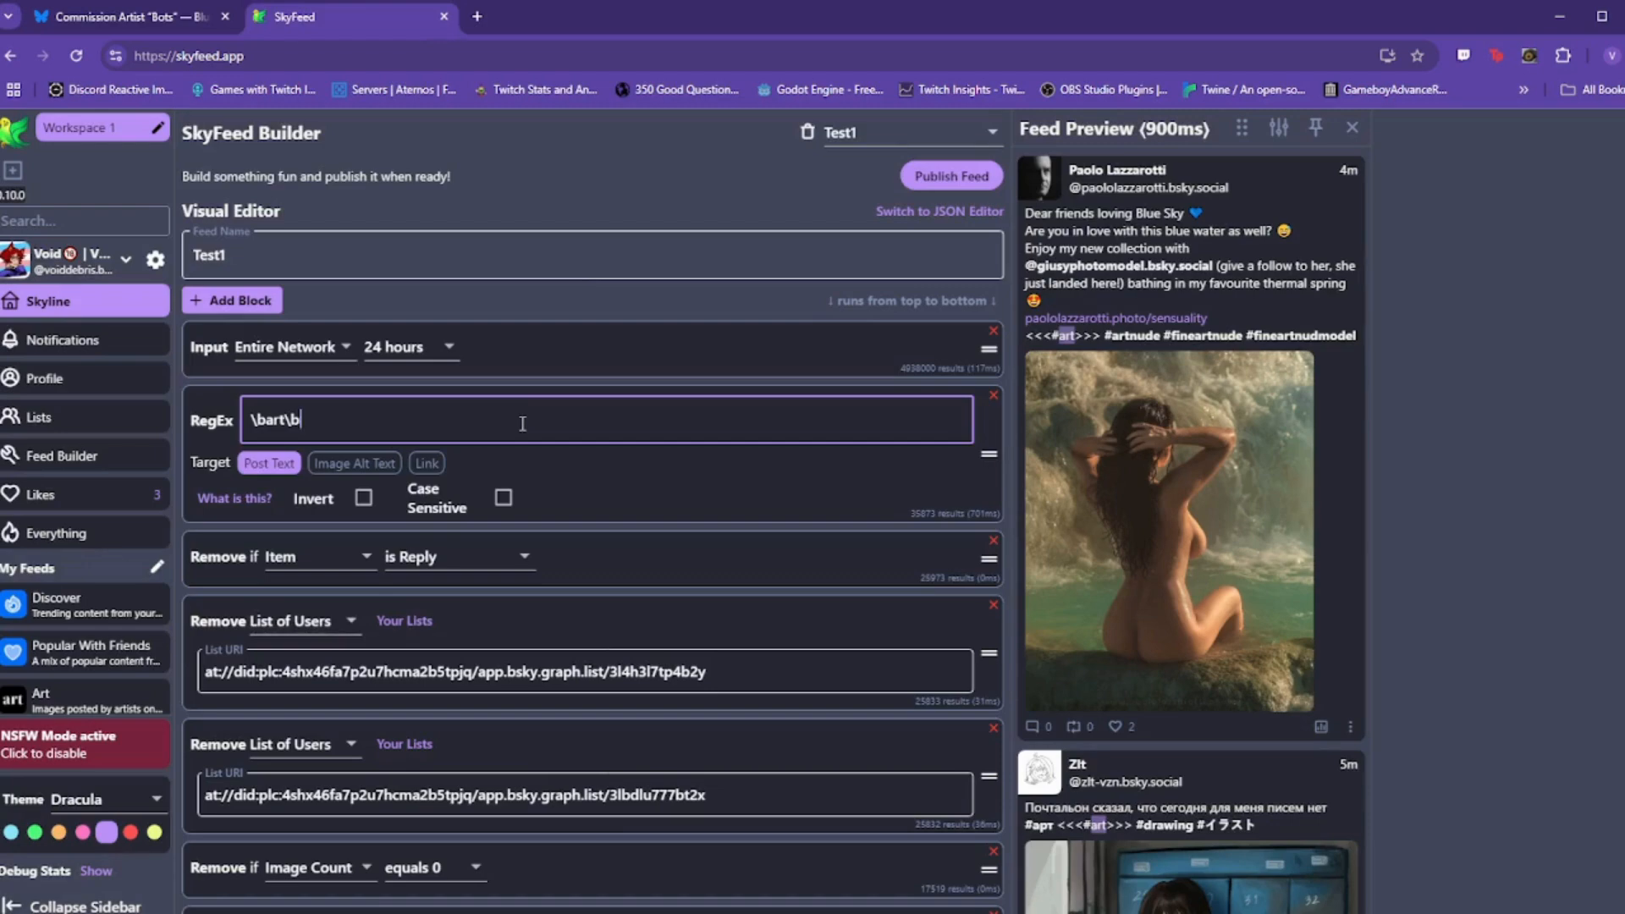
click(372, 464)
click(420, 465)
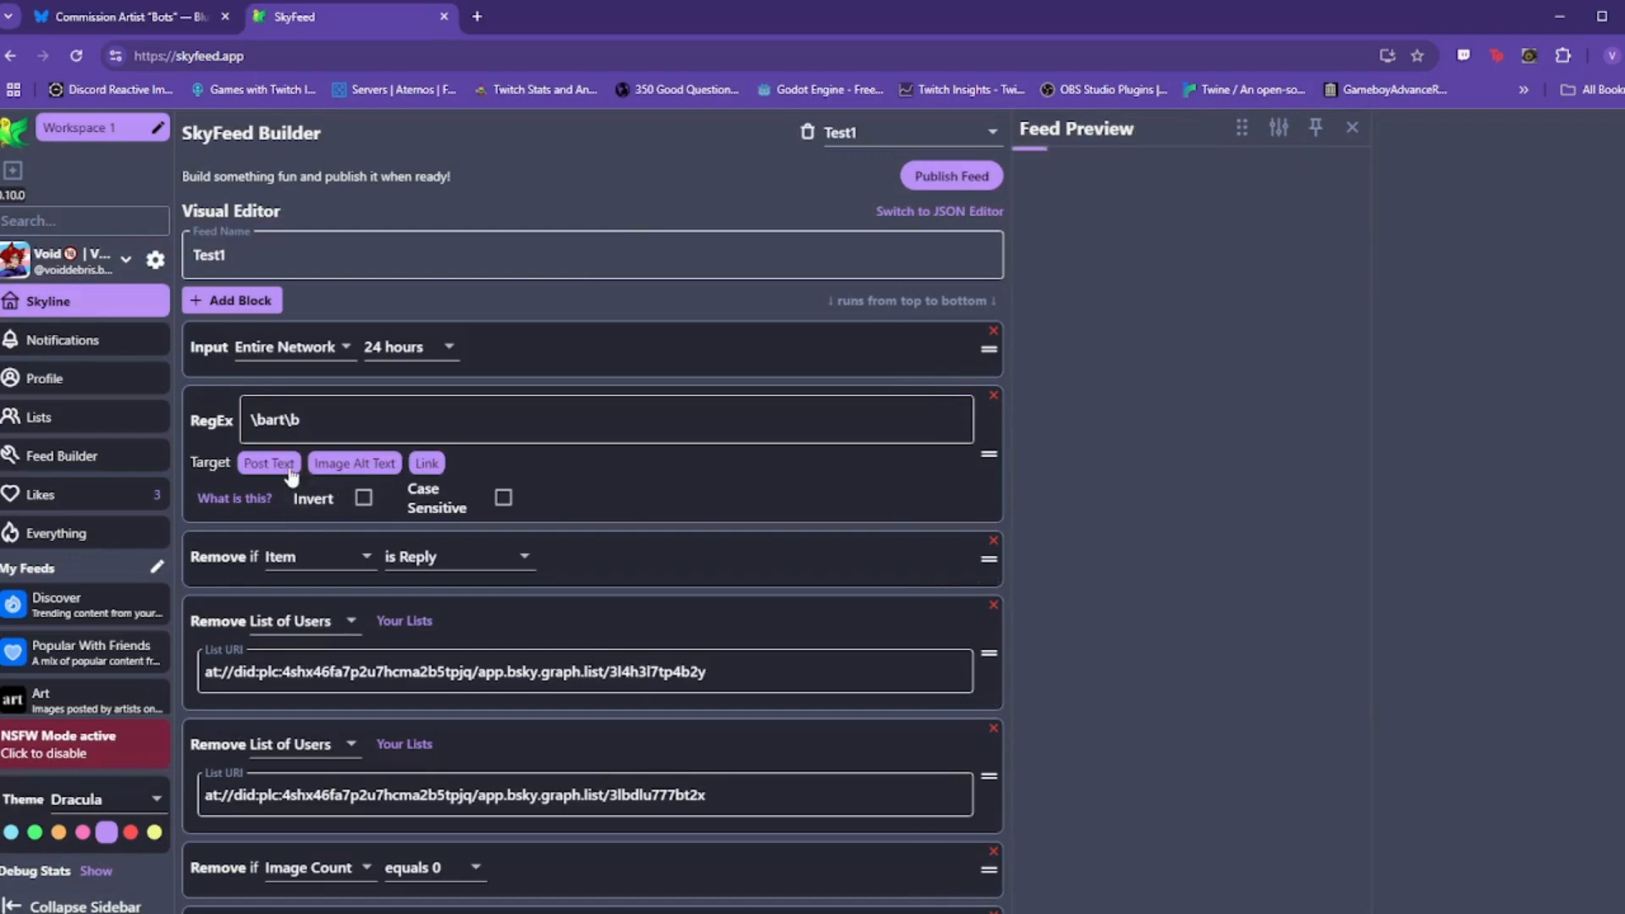
click(364, 464)
click(414, 466)
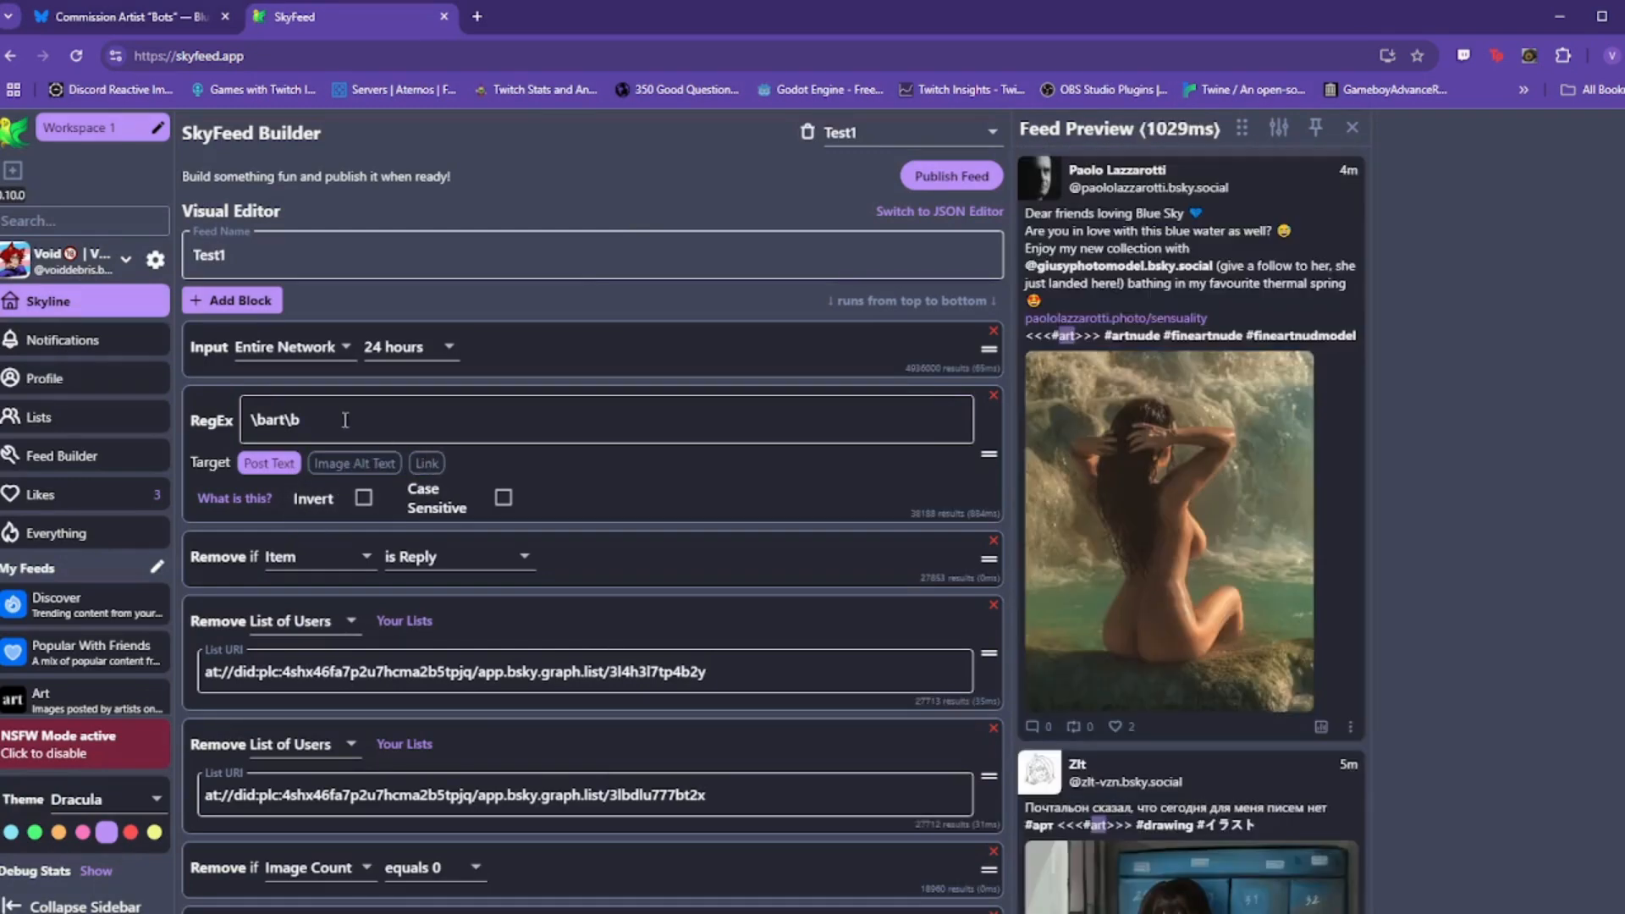
click(375, 423)
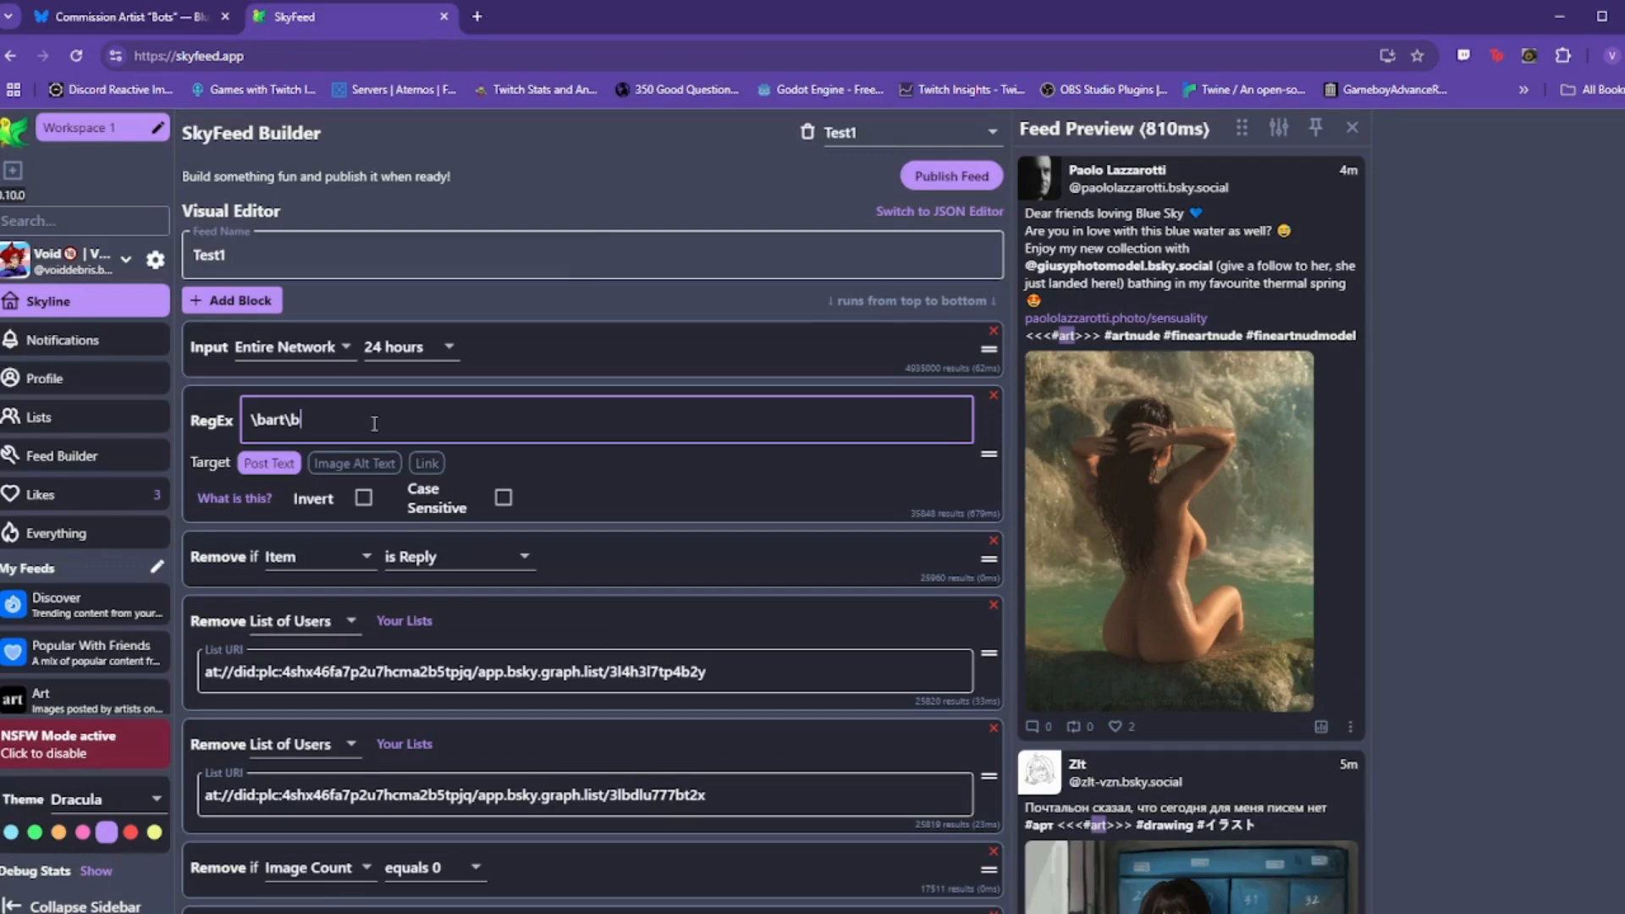
Step: Switch the feed input back to the cat,dog tags
click(298, 347)
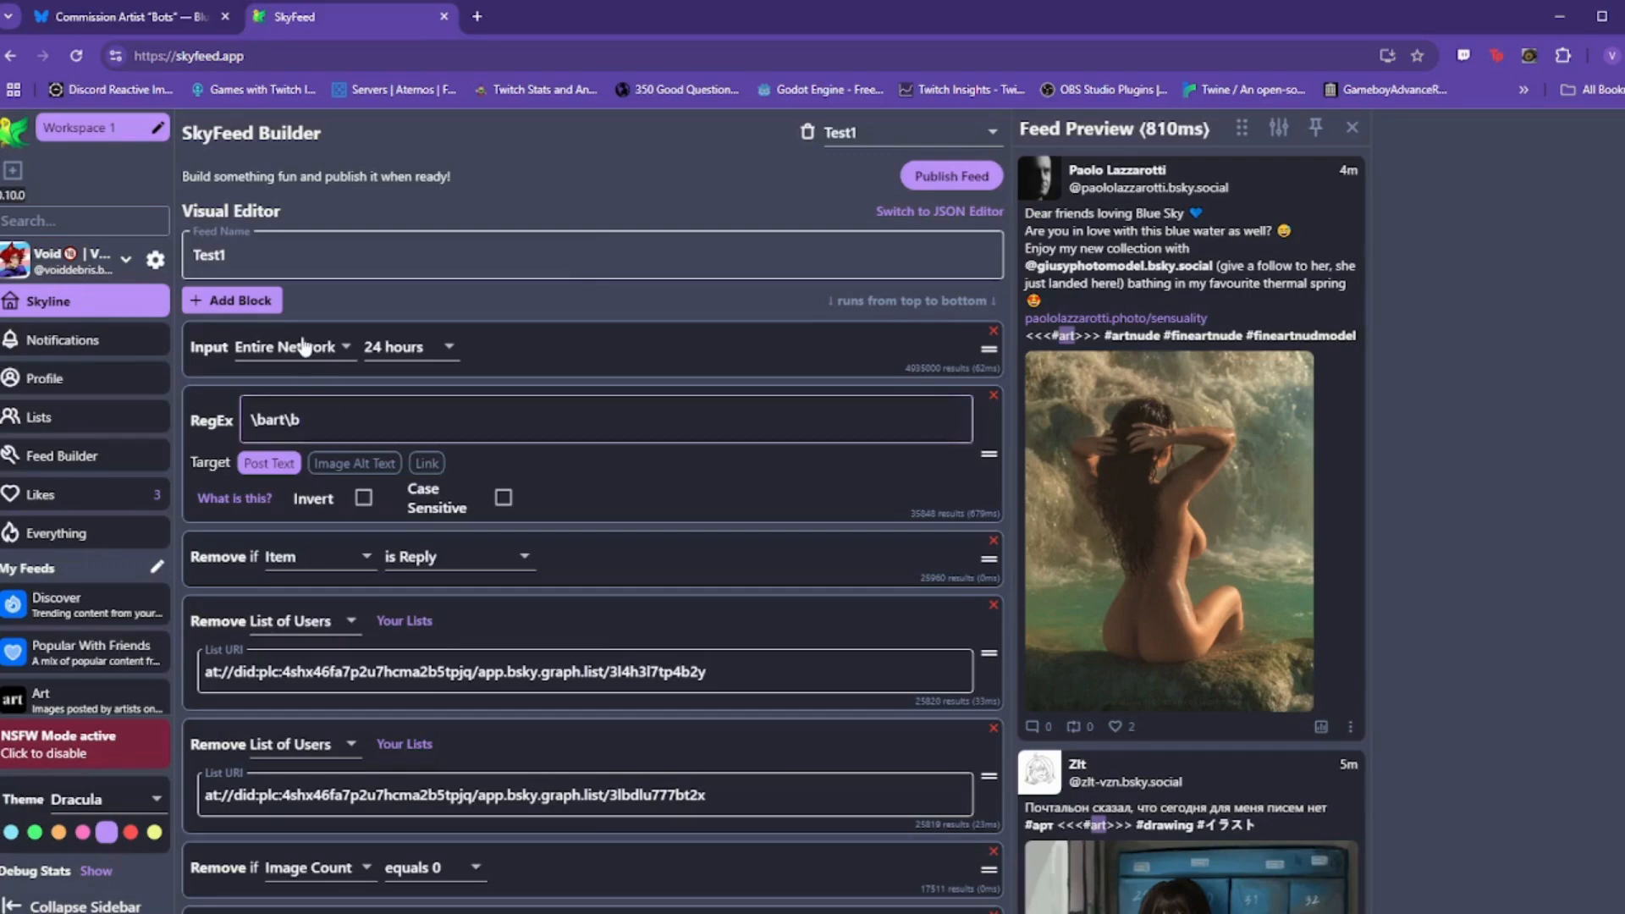
click(288, 385)
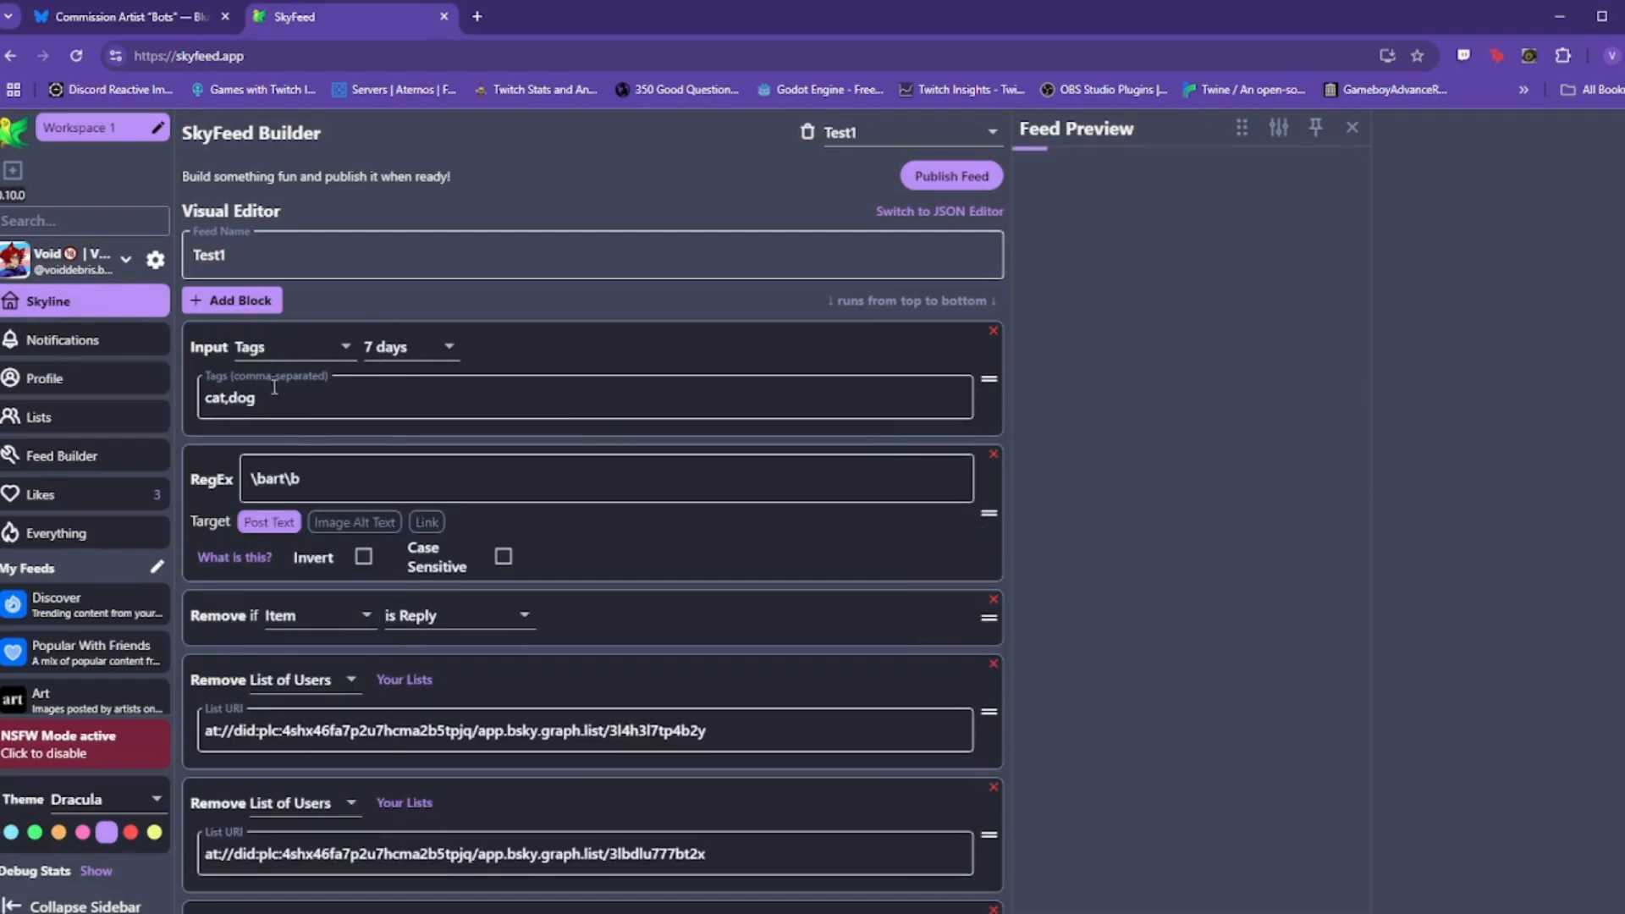
click(260, 394)
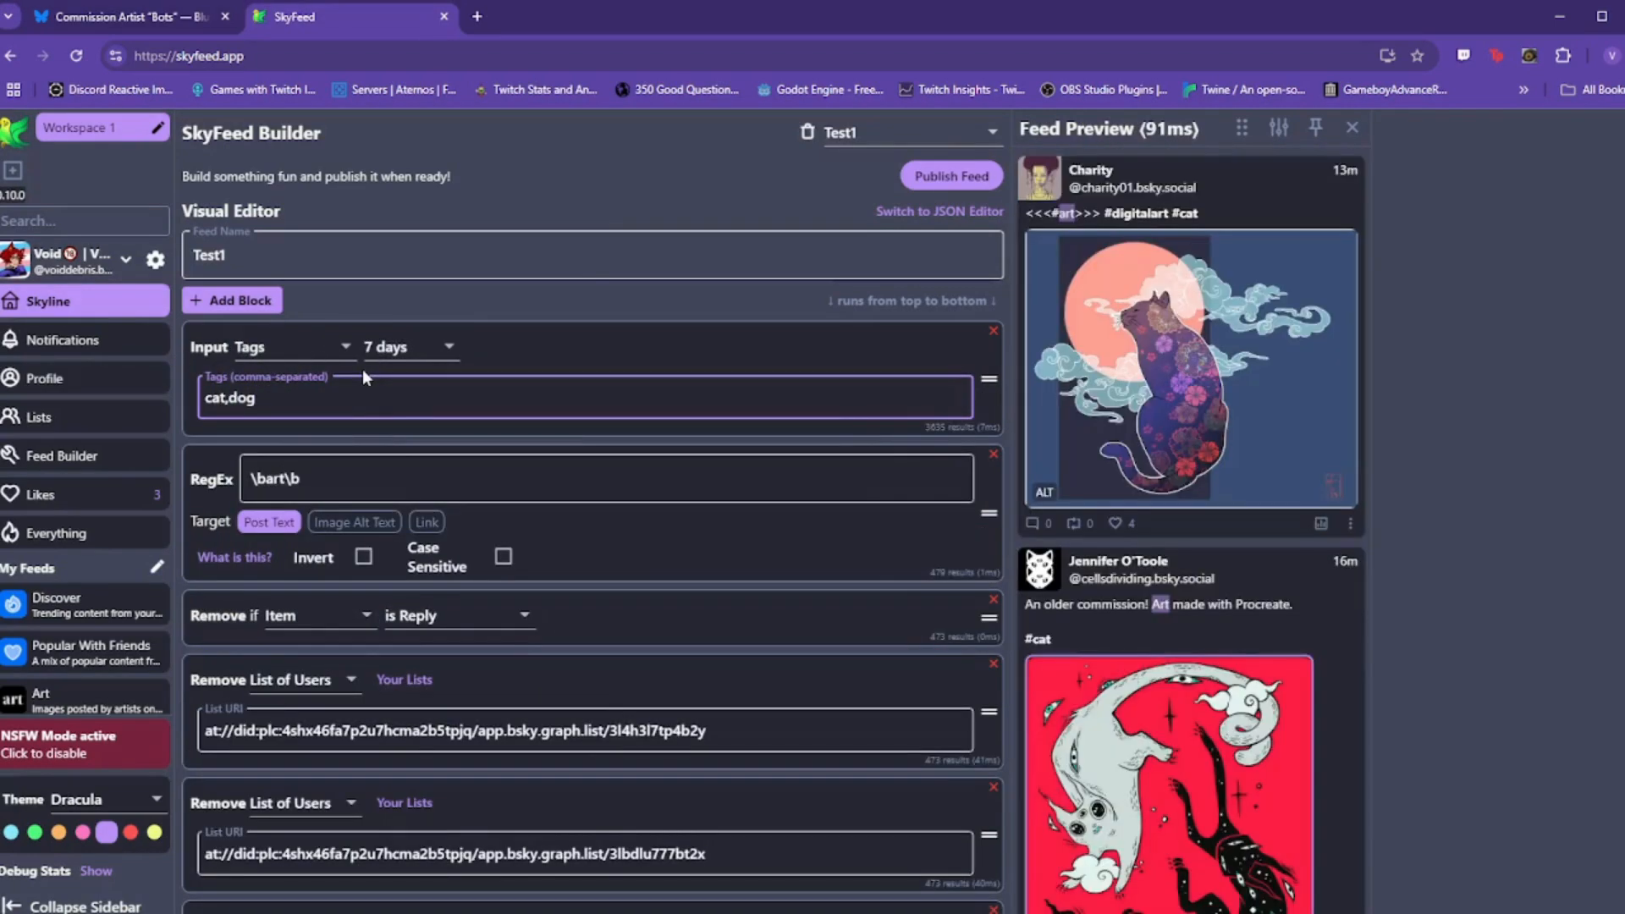
Step: Delete the test \bart\b RegEx block, keeping the inverted AI-art exclusion pattern unchanged
click(994, 454)
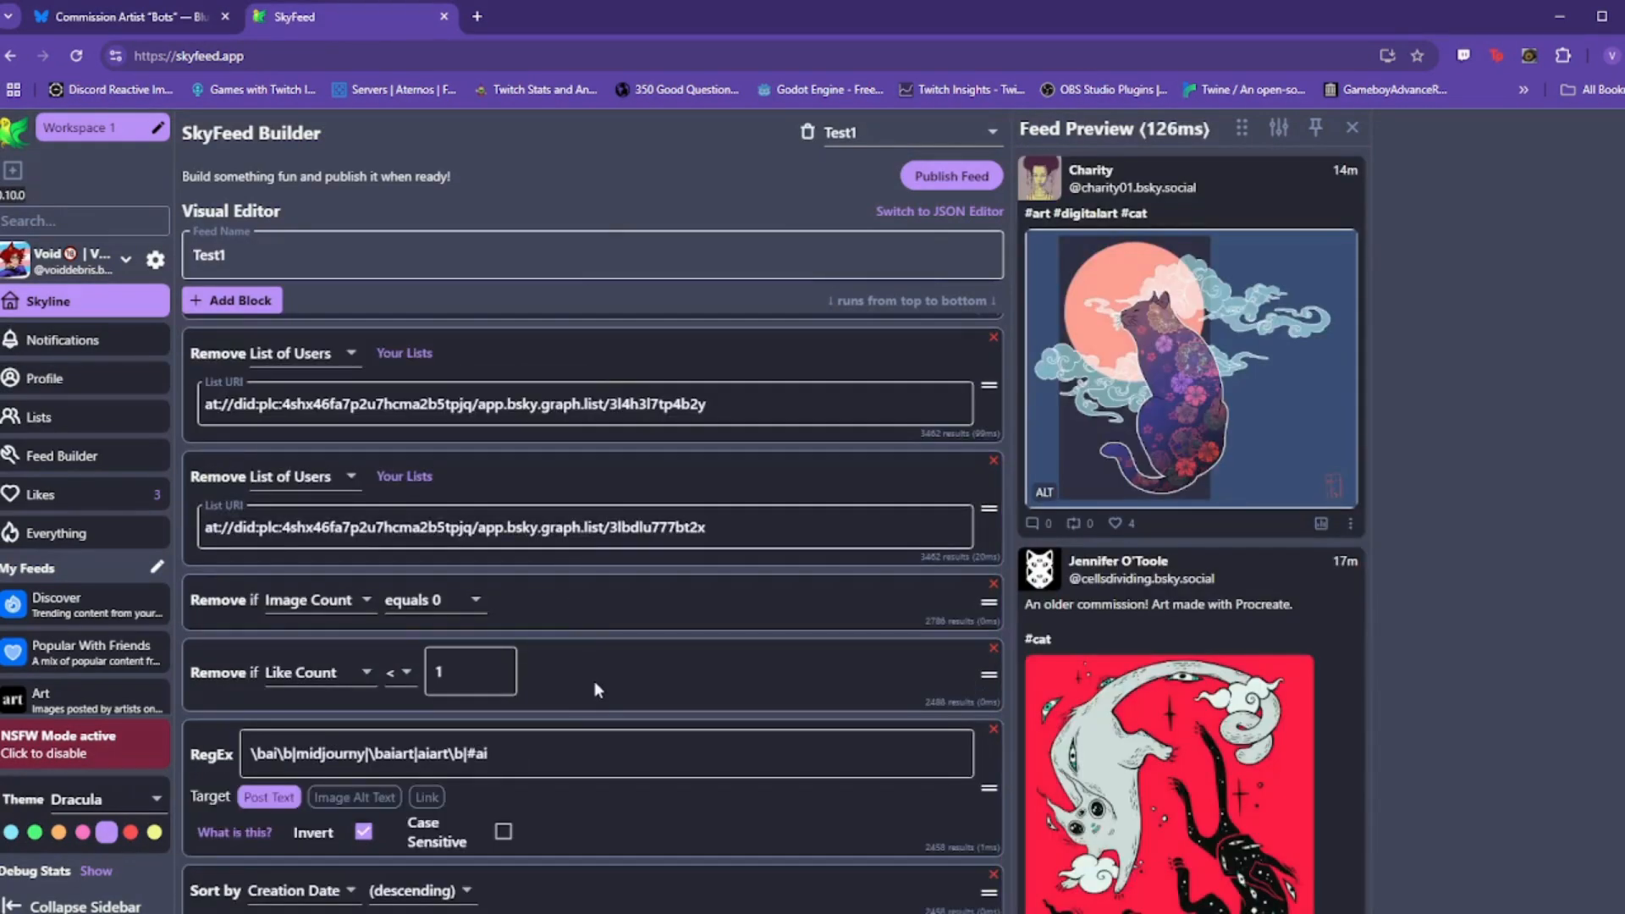
drag(641, 761, 245, 756)
click(545, 755)
scroll(577, 669, up, 2)
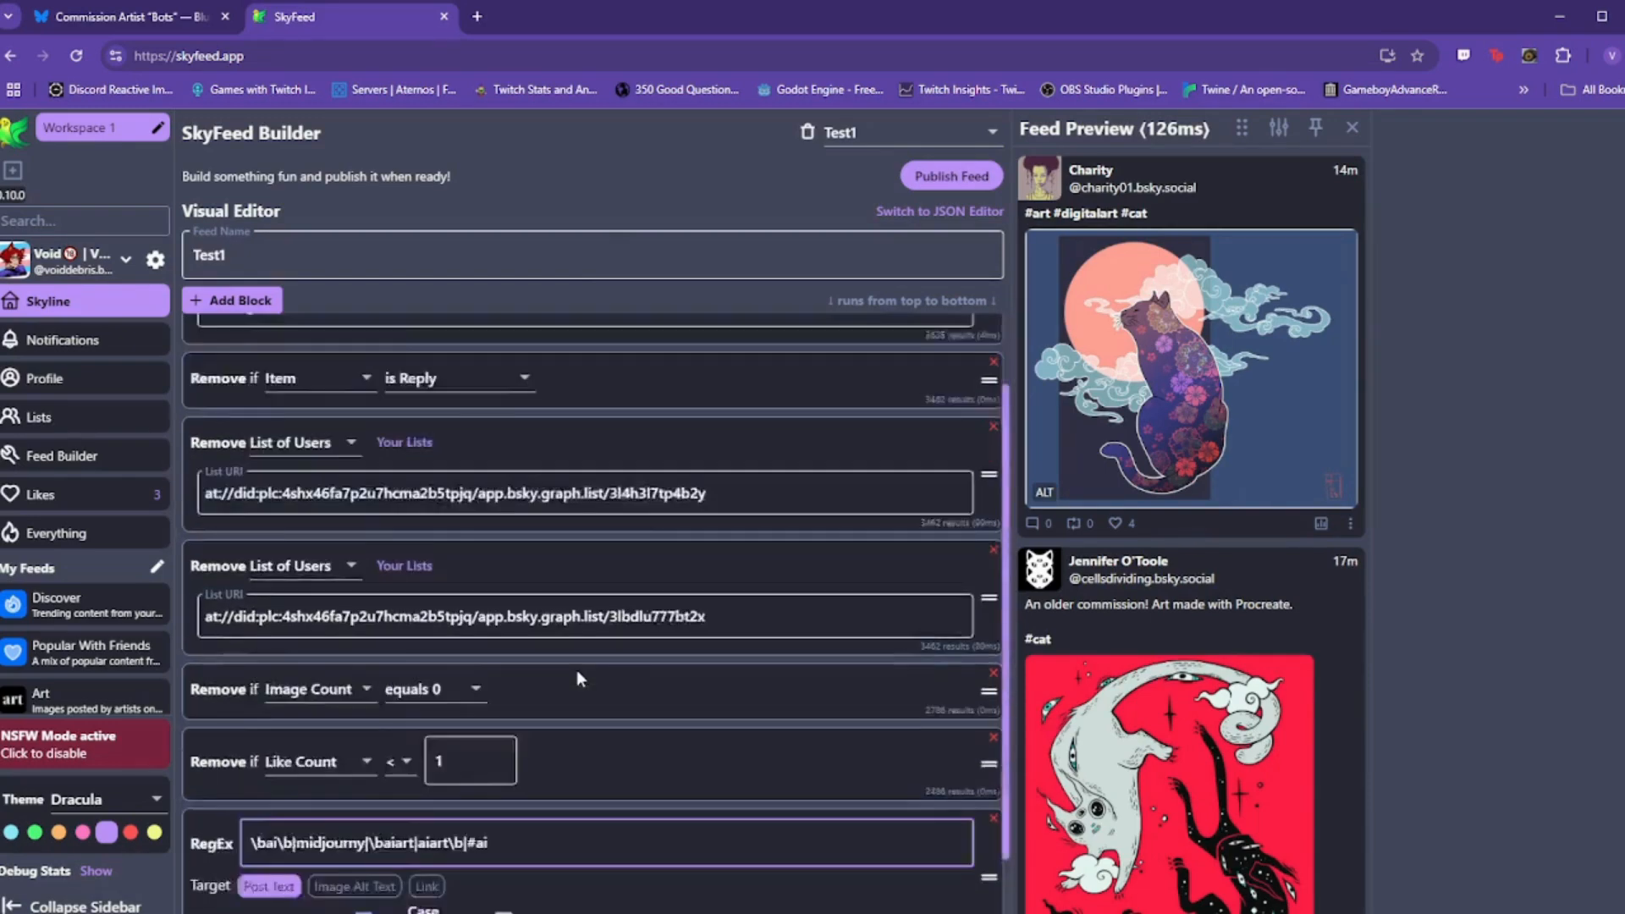
scroll(626, 660, down, 2)
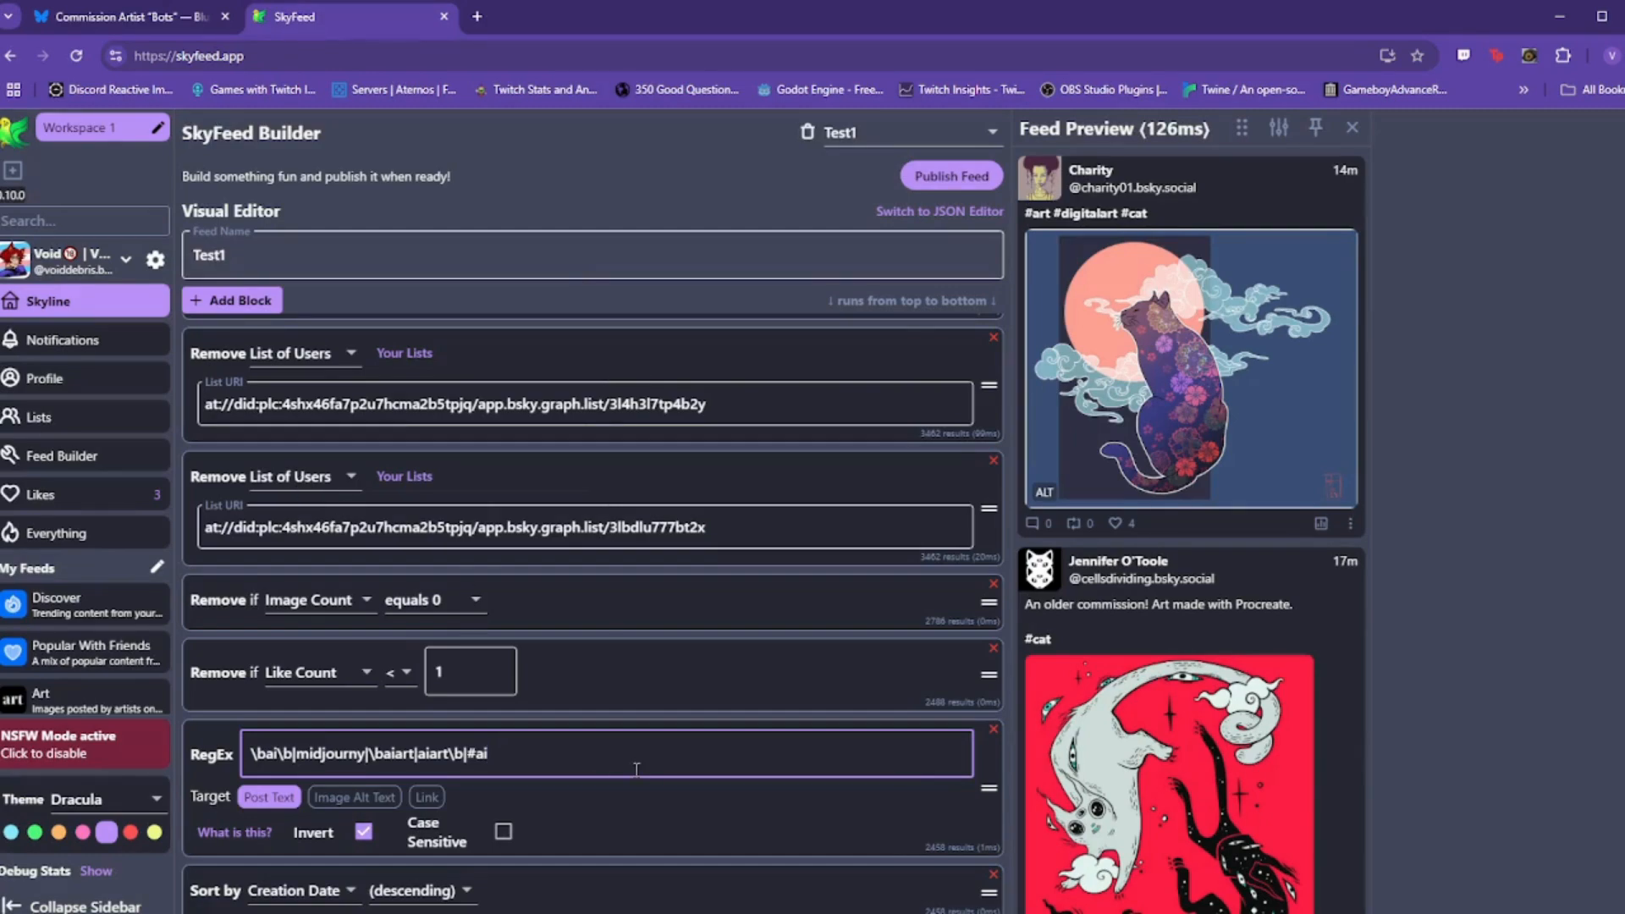
scroll(637, 769, up, 2)
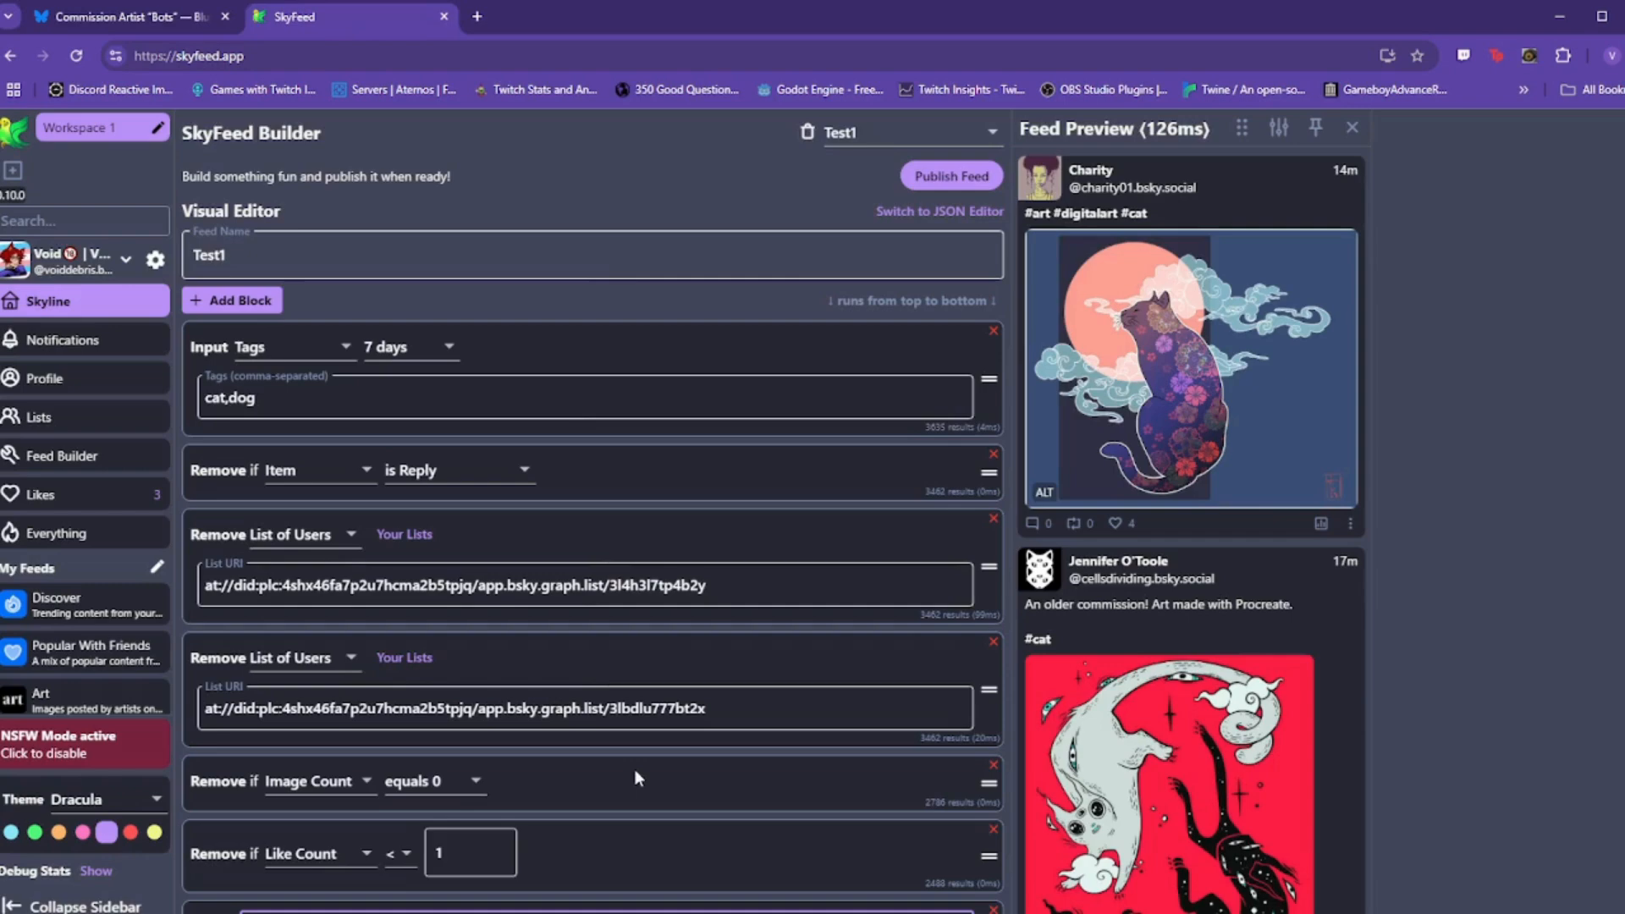